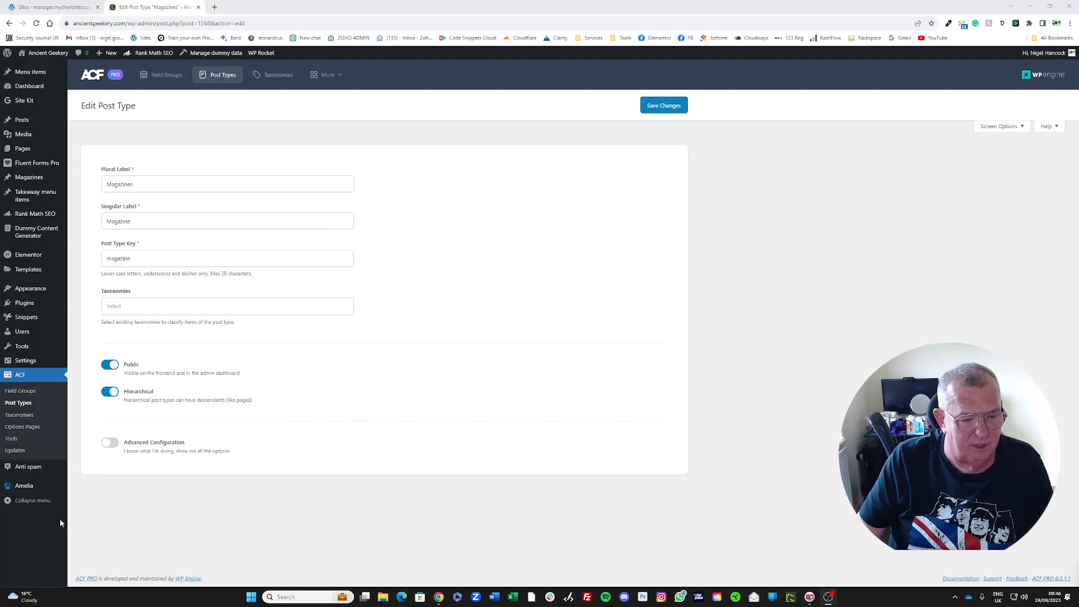
Enable Advanced Configuration for the Magazines post type and save the changes
click(111, 444)
scroll(225, 450, down, 4)
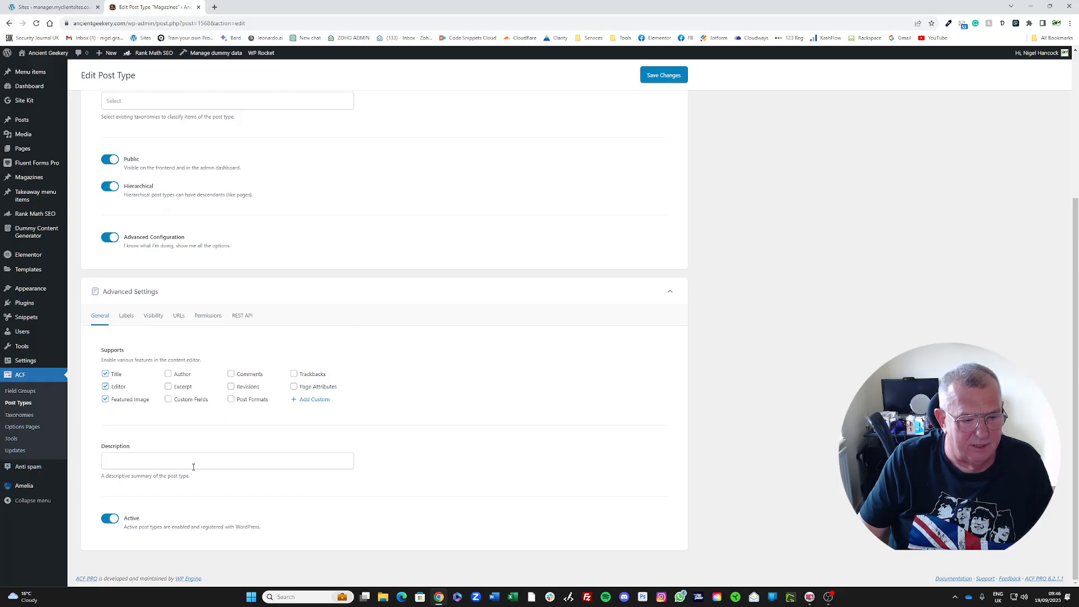
click(665, 77)
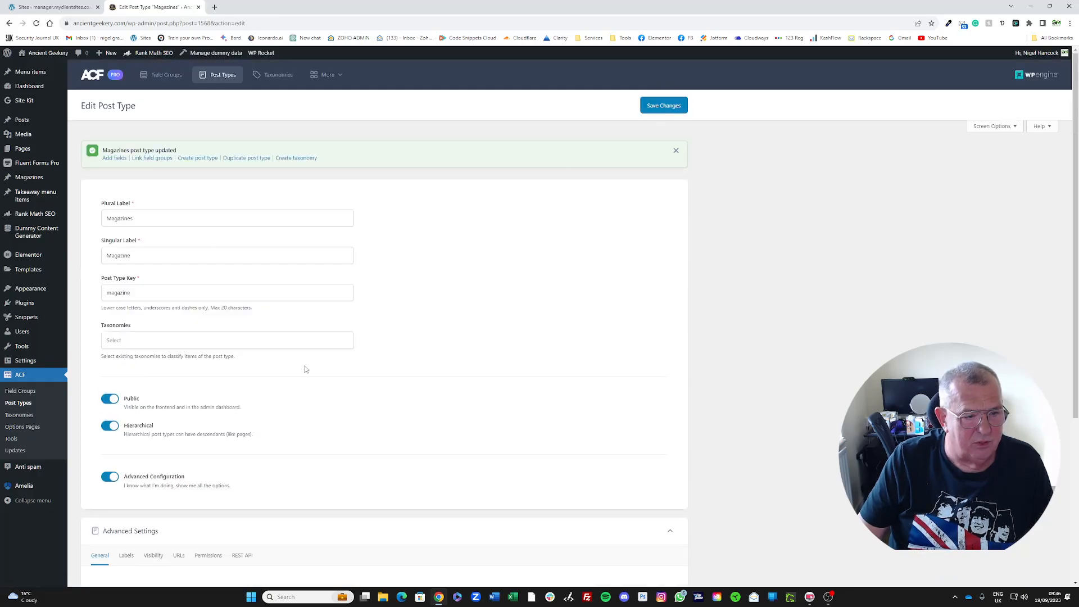
mouse_move(20, 178)
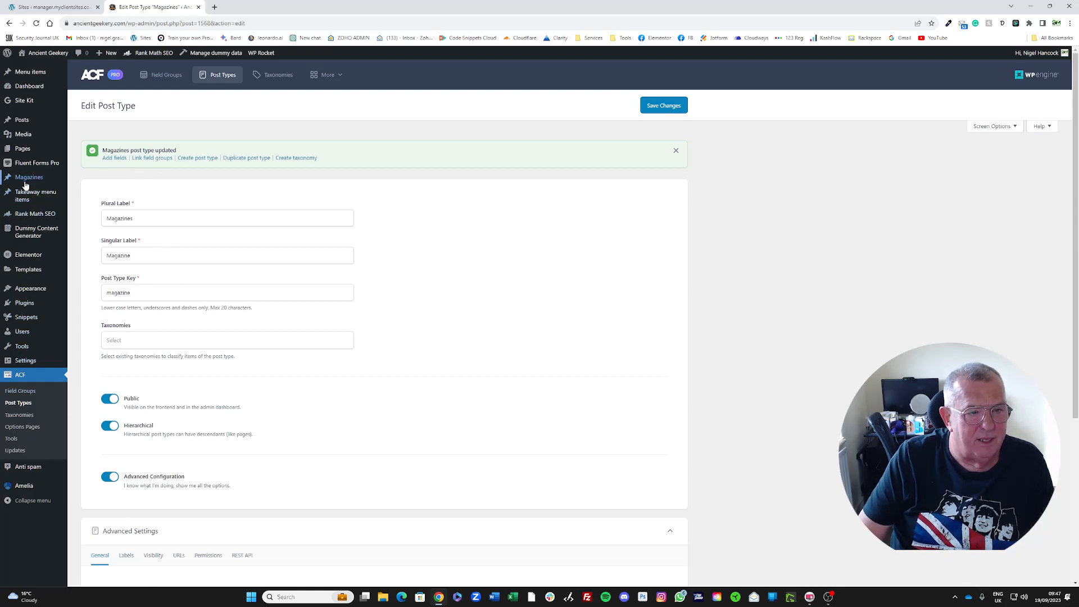
mouse_move(110, 58)
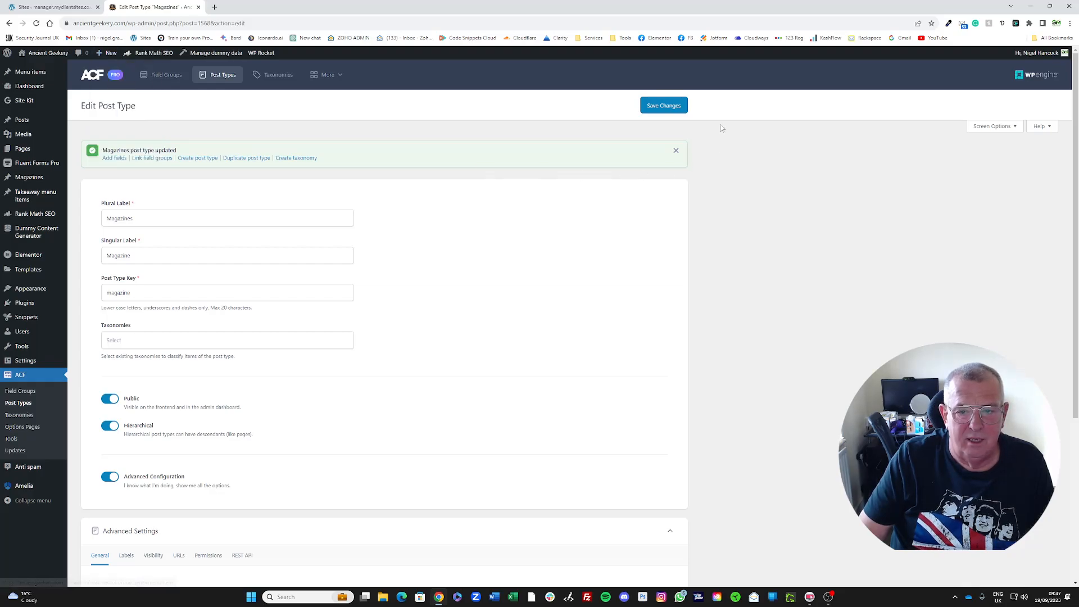
click(648, 111)
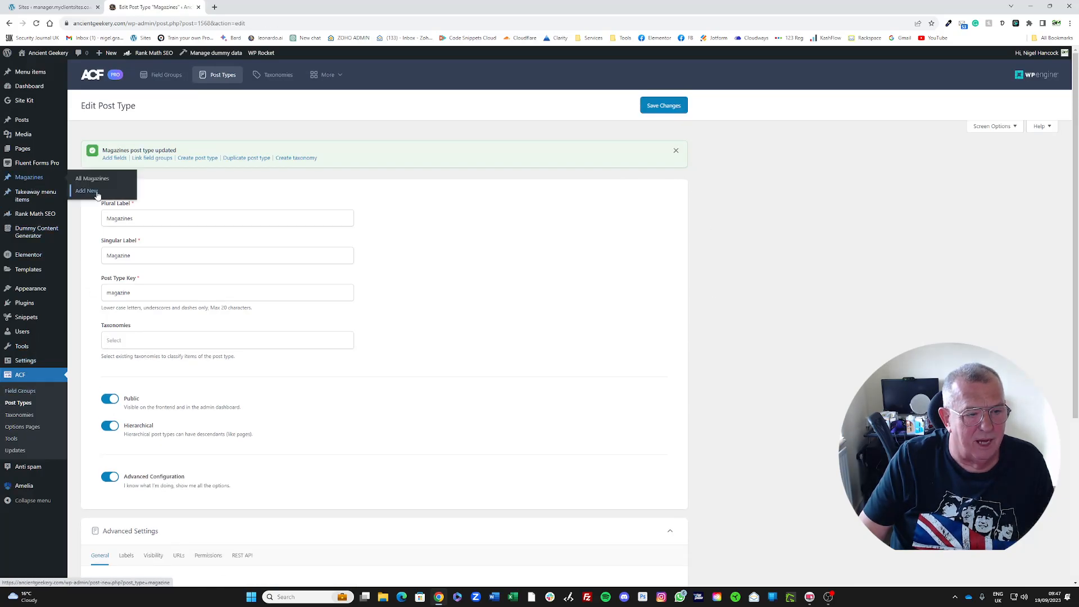
Create a new magazine entry titled "January 2023"
click(87, 191)
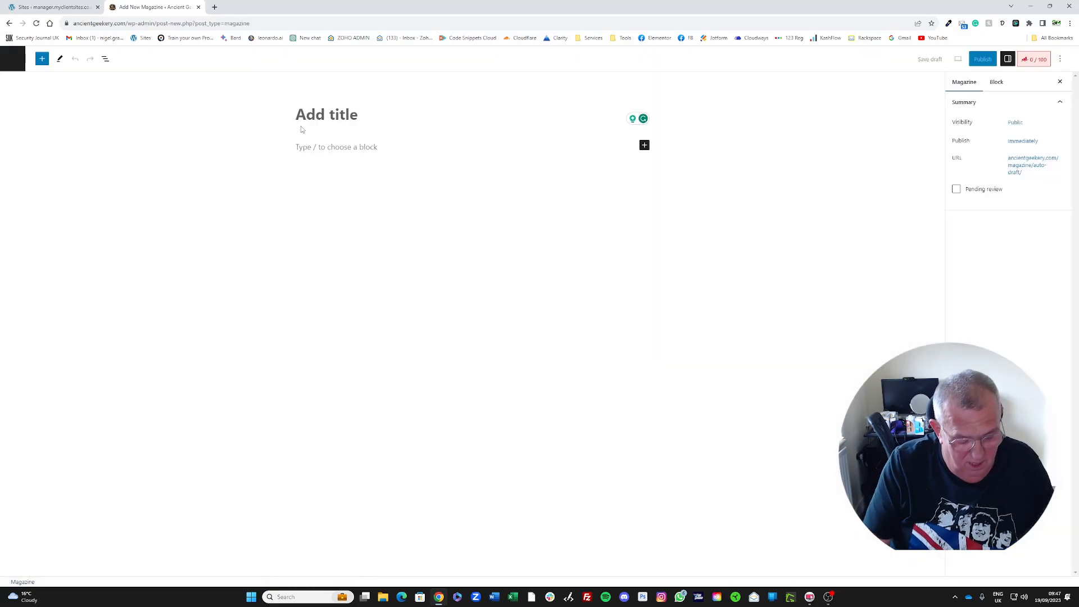
text(Janua)
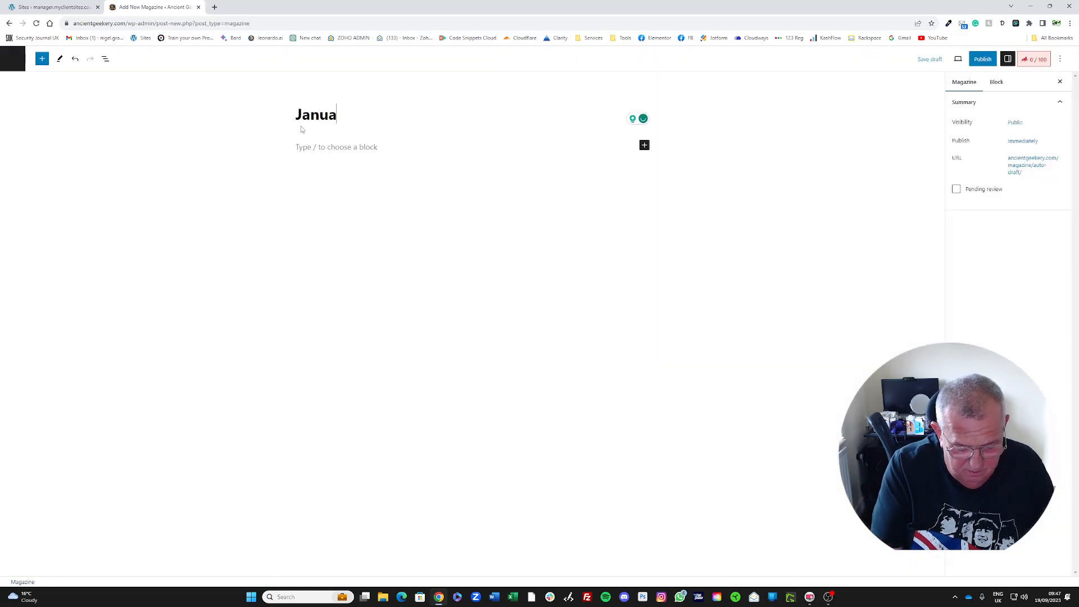
text(ry 2023)
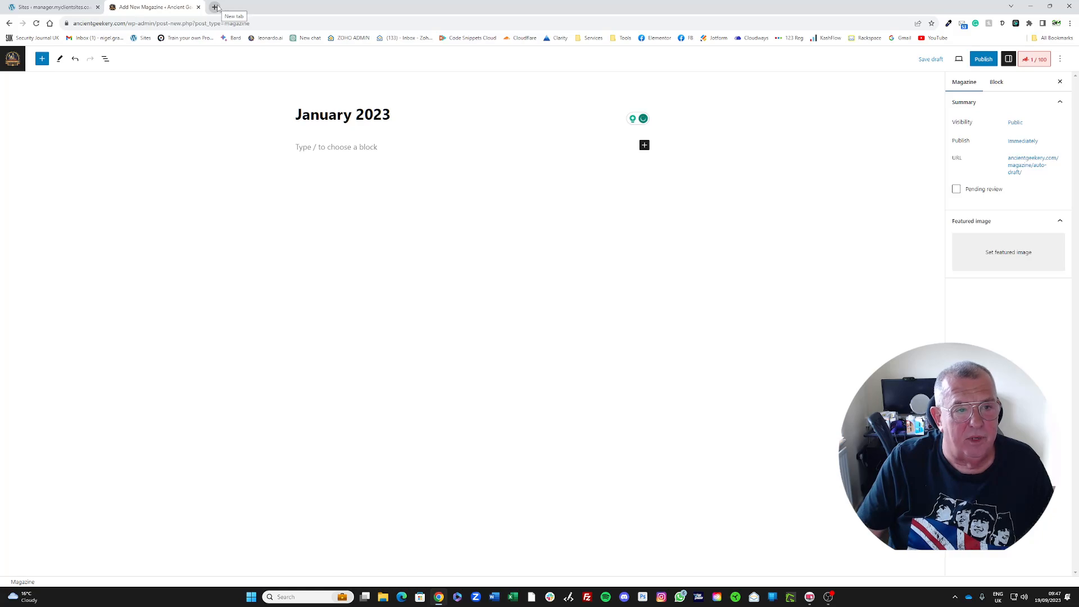
Fill the magazine's body with six generated paragraphs of dummy text, 55 words per paragraph
click(1004, 24)
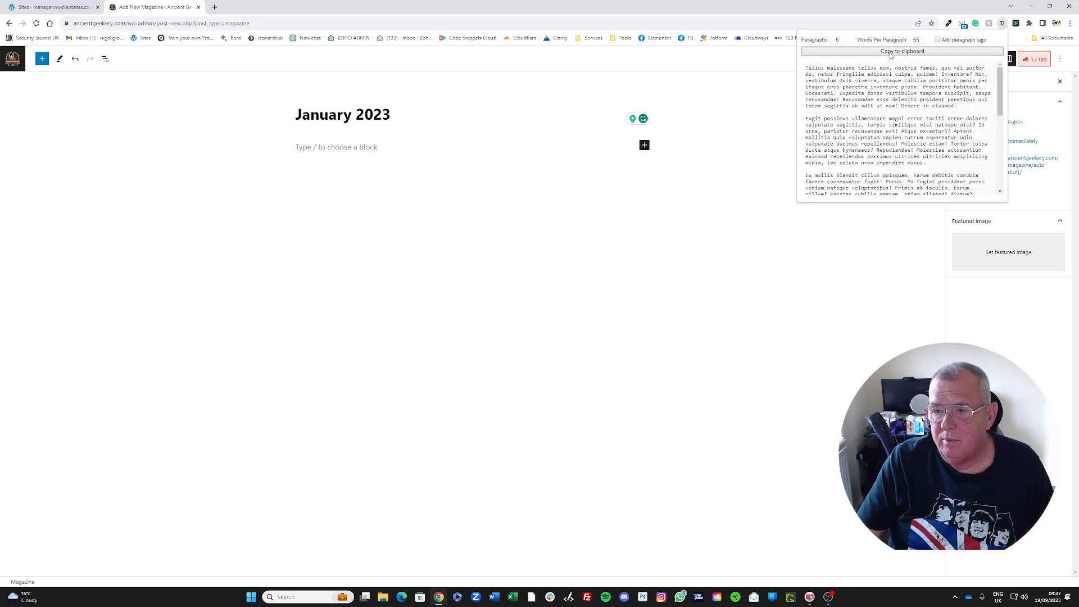
click(314, 147)
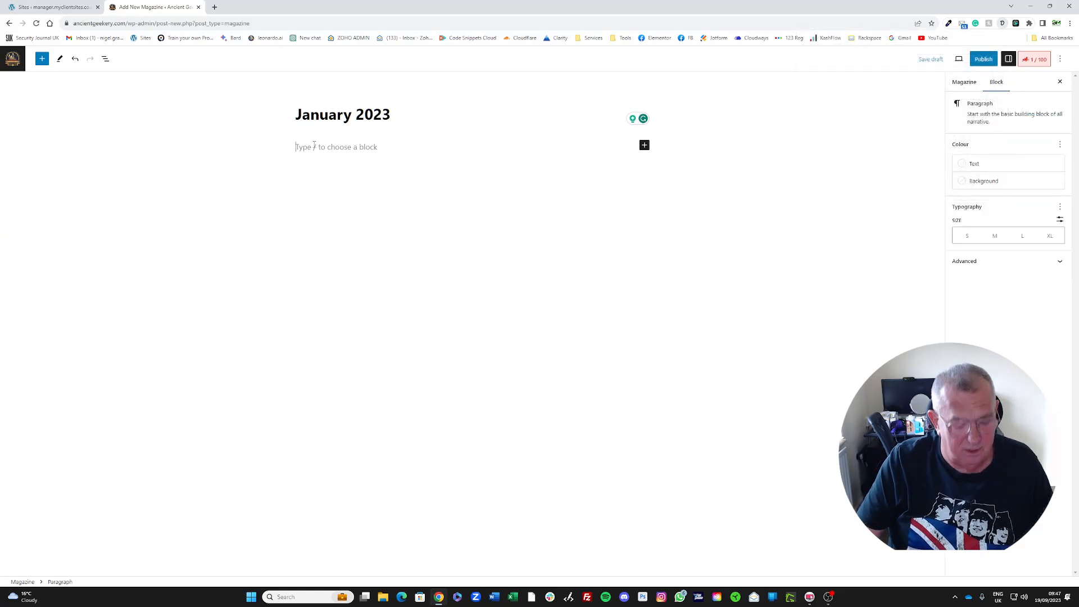
key(ctrl+v)
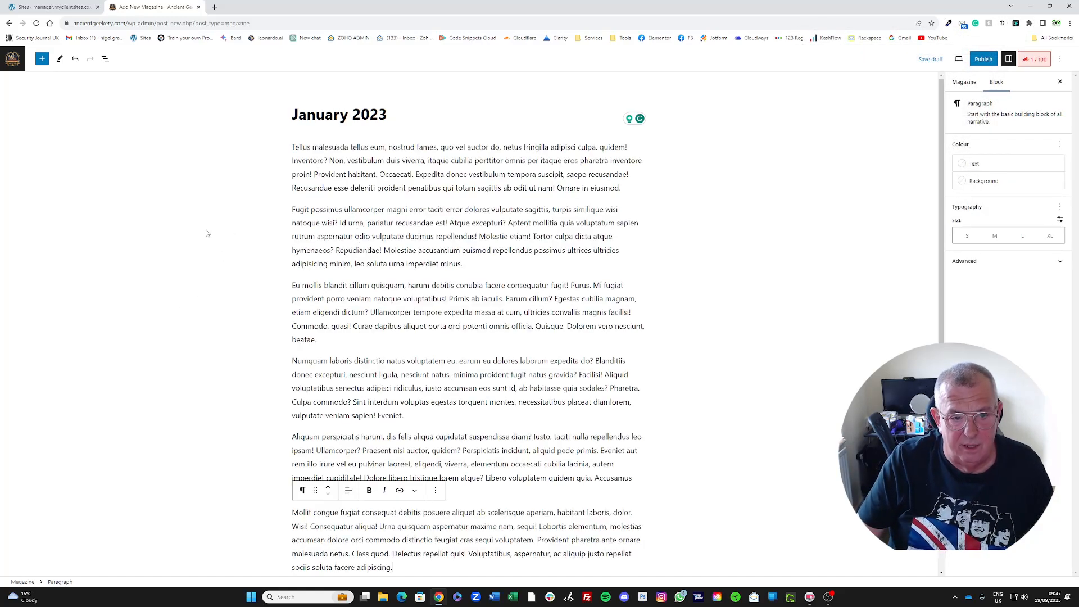
scroll(411, 326, down, 4)
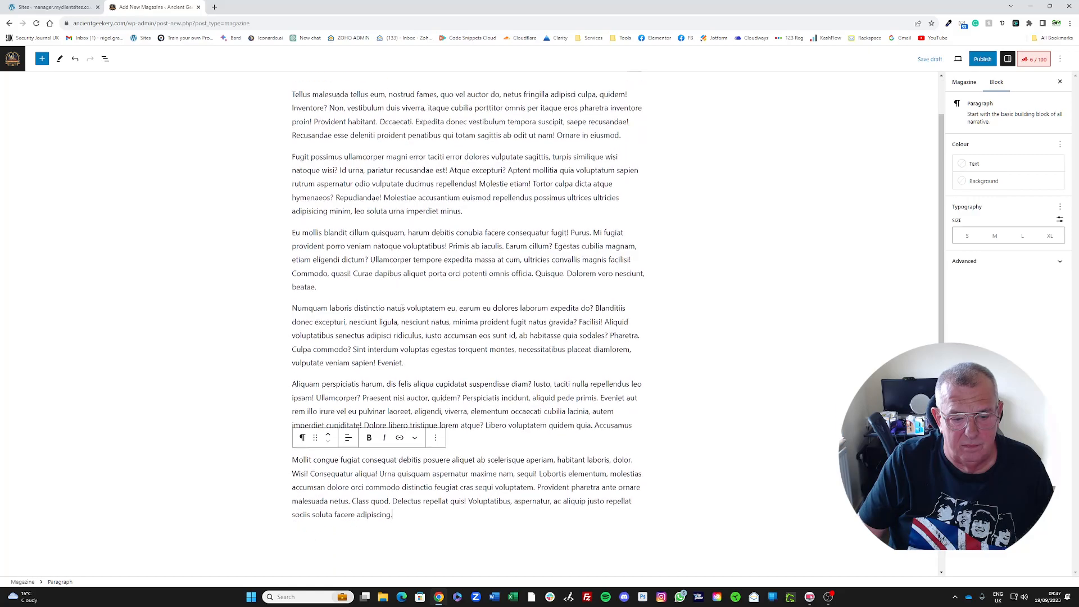
scroll(412, 326, up, 4)
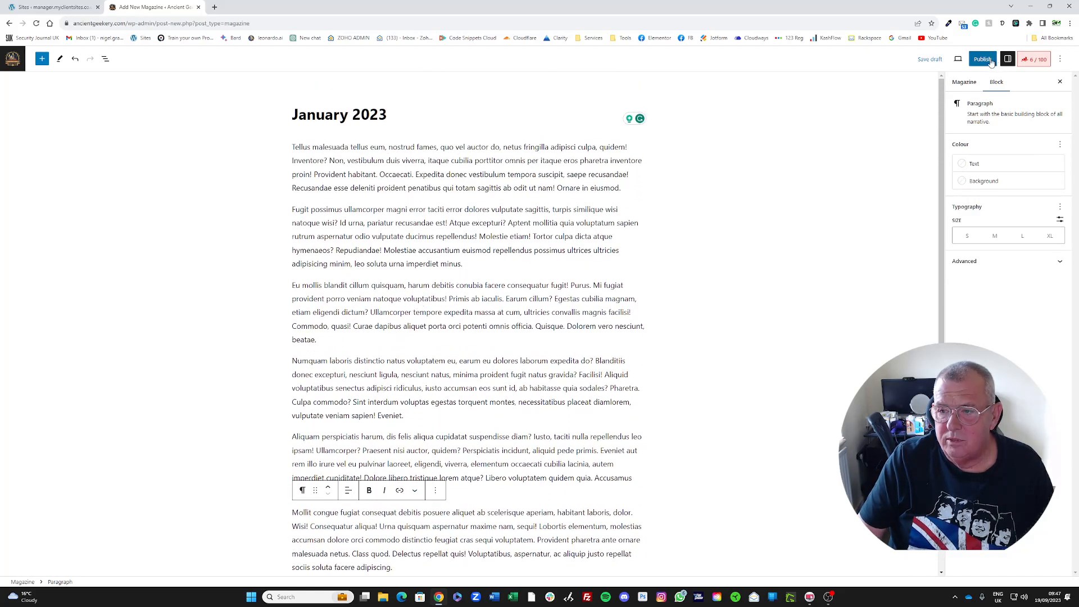
Set the gold-coin WordPress picture from the media library as the magazine's featured image
click(962, 82)
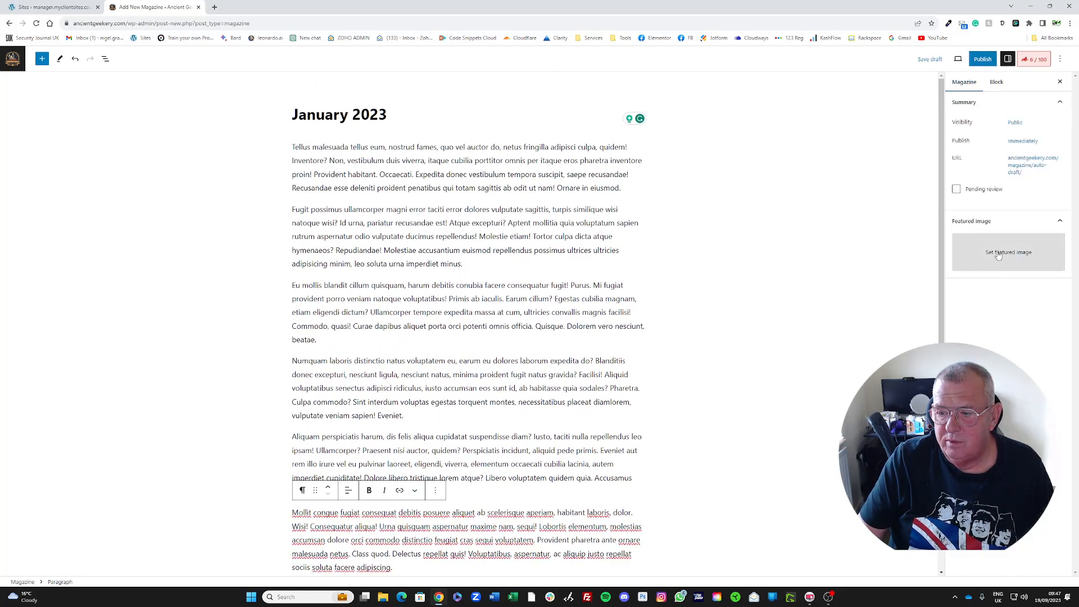
click(1001, 259)
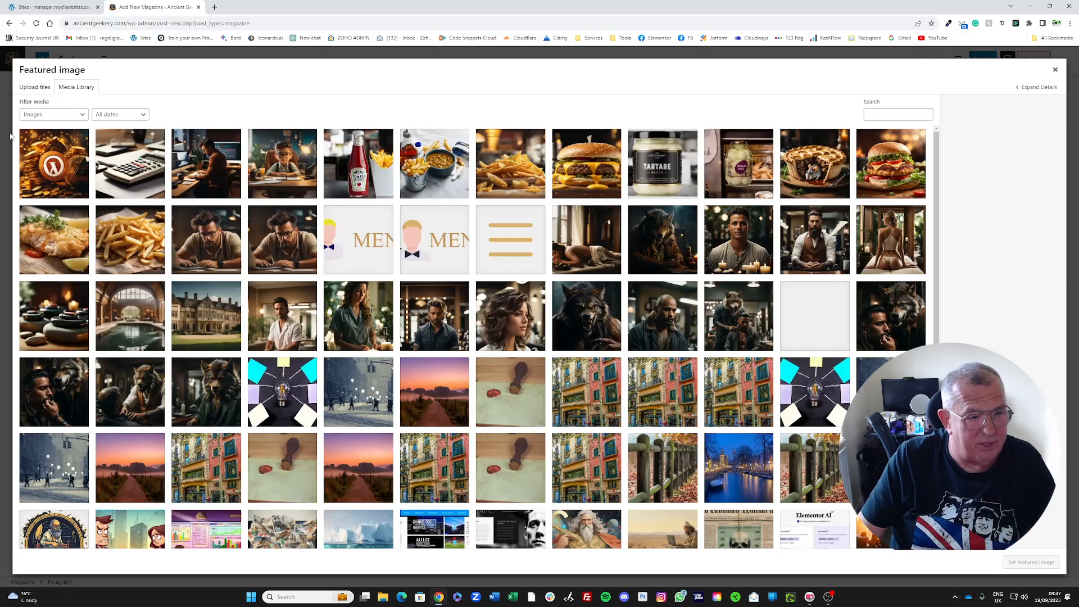
click(54, 184)
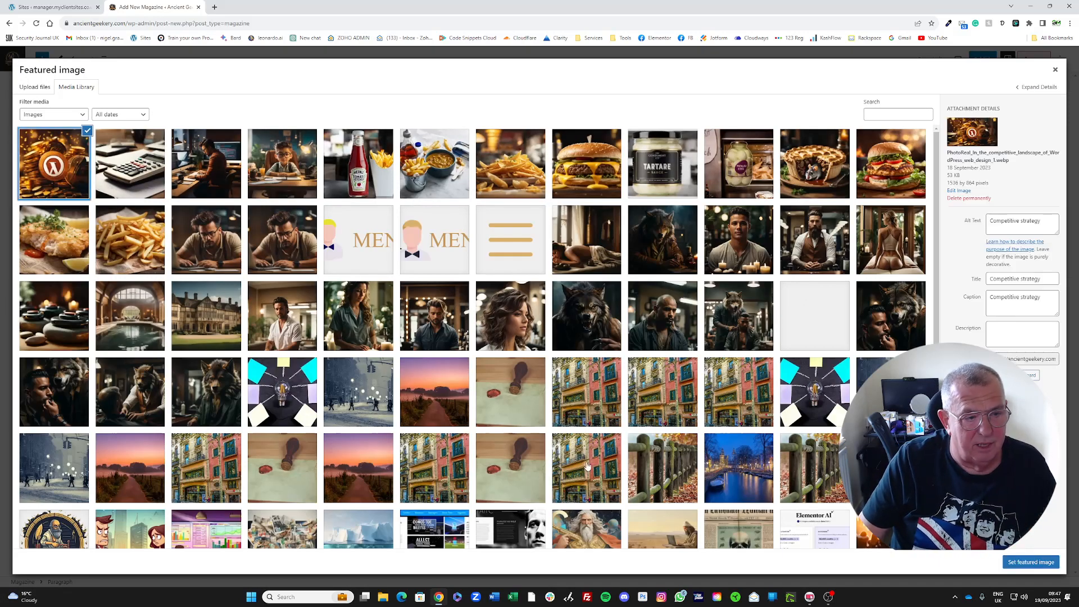
click(1040, 564)
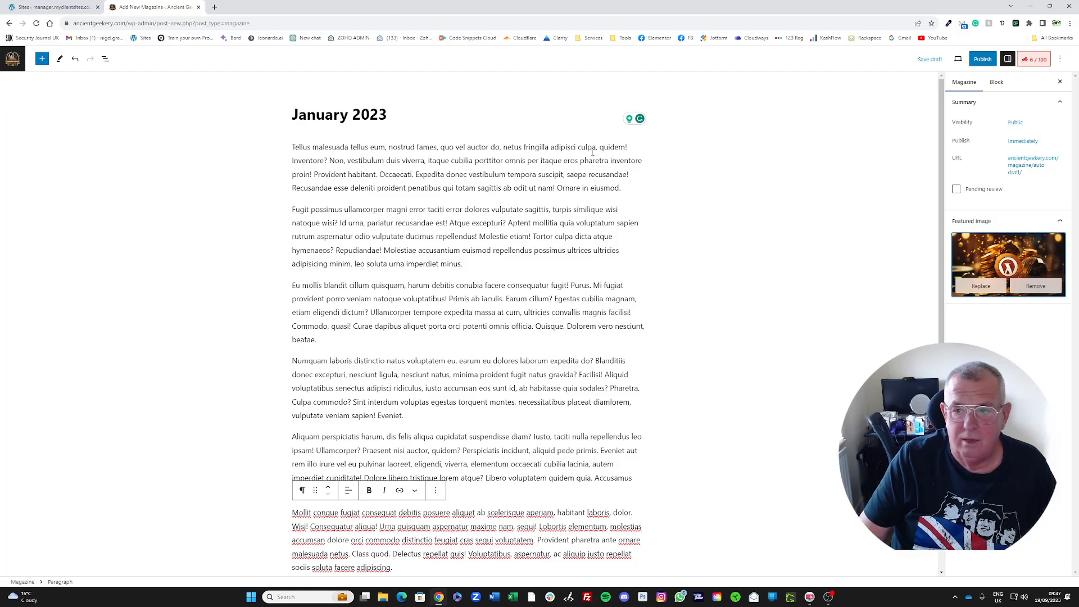
Publish the January 2023 magazine and view its live page
click(982, 59)
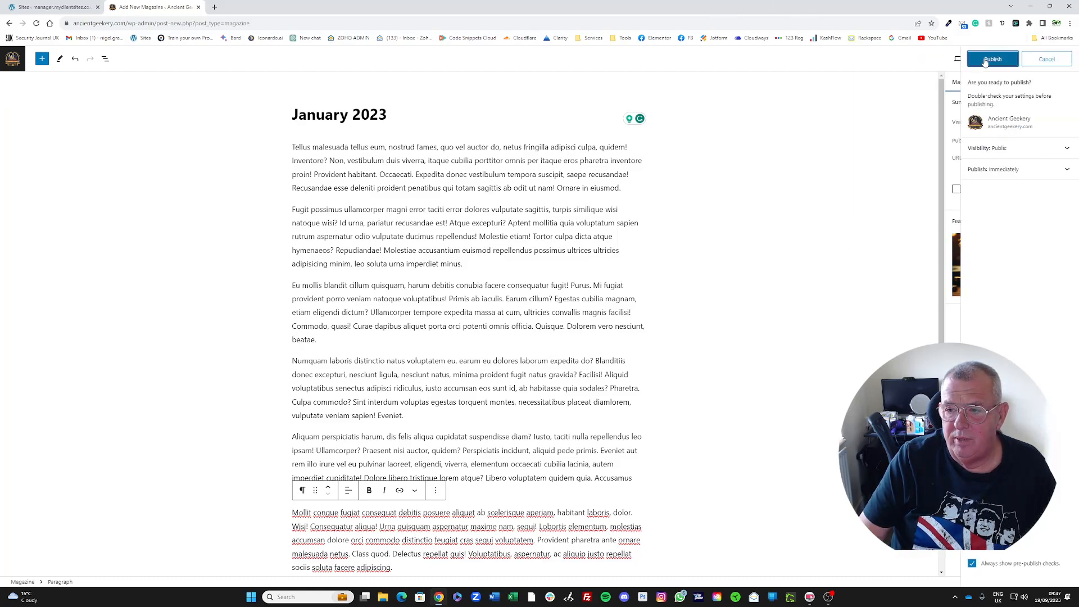
click(985, 59)
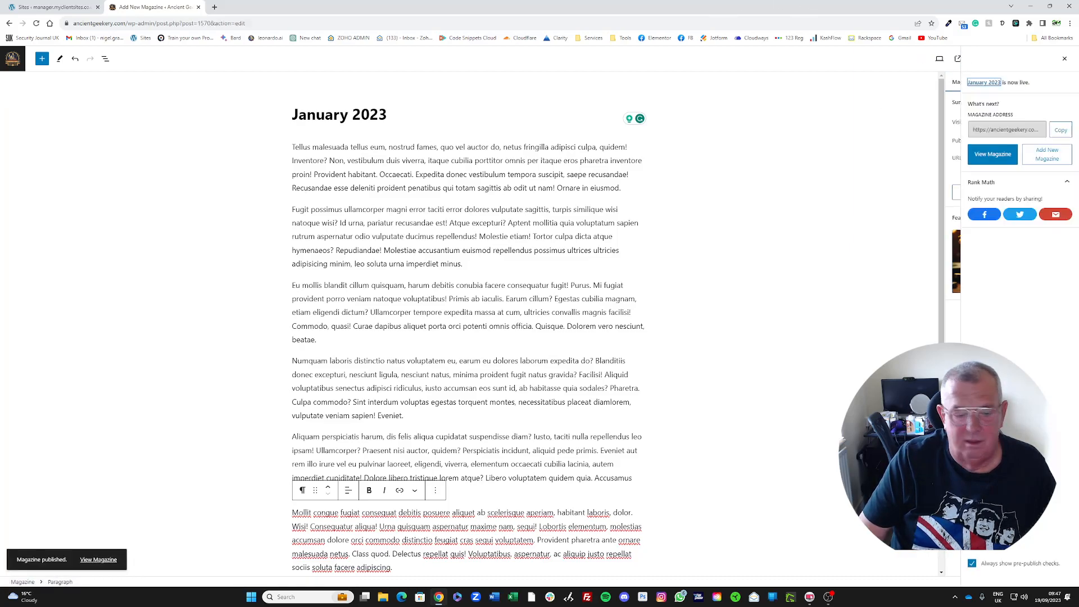
click(105, 559)
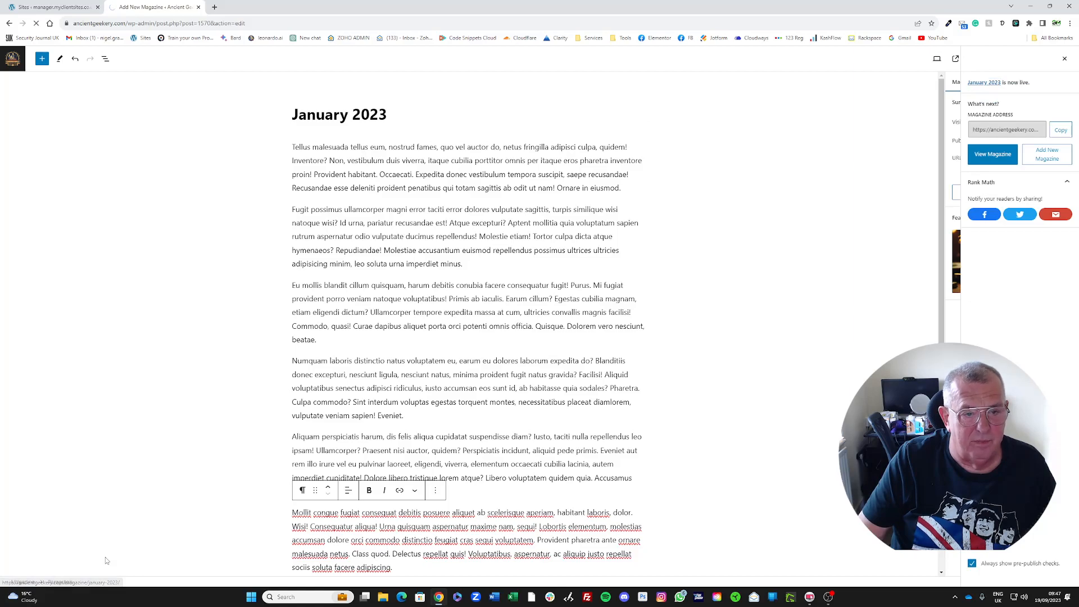
scroll(180, 372, down, 4)
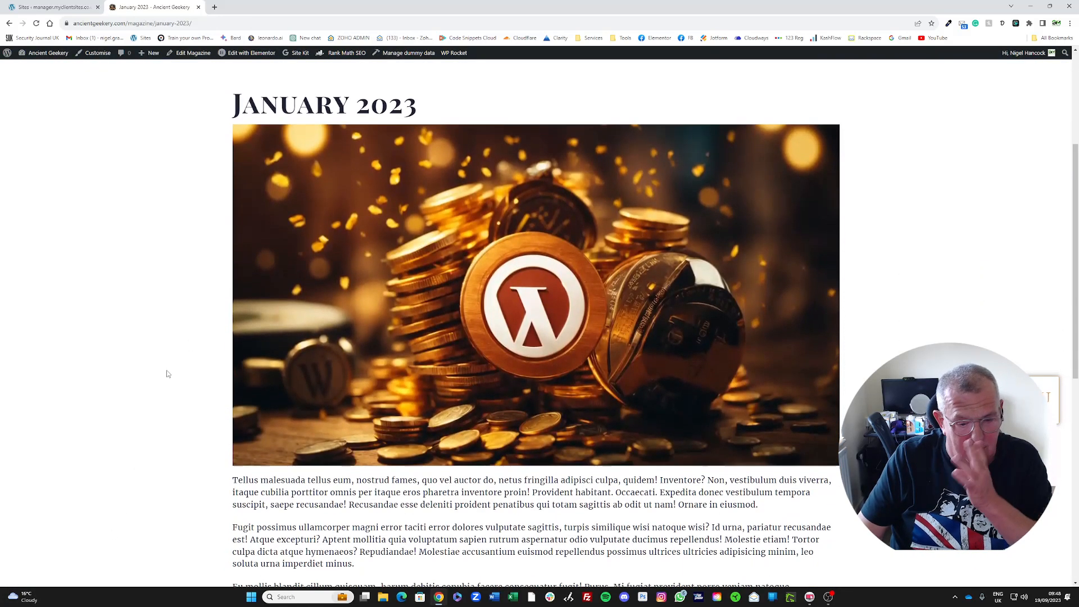
scroll(176, 375, up, 4)
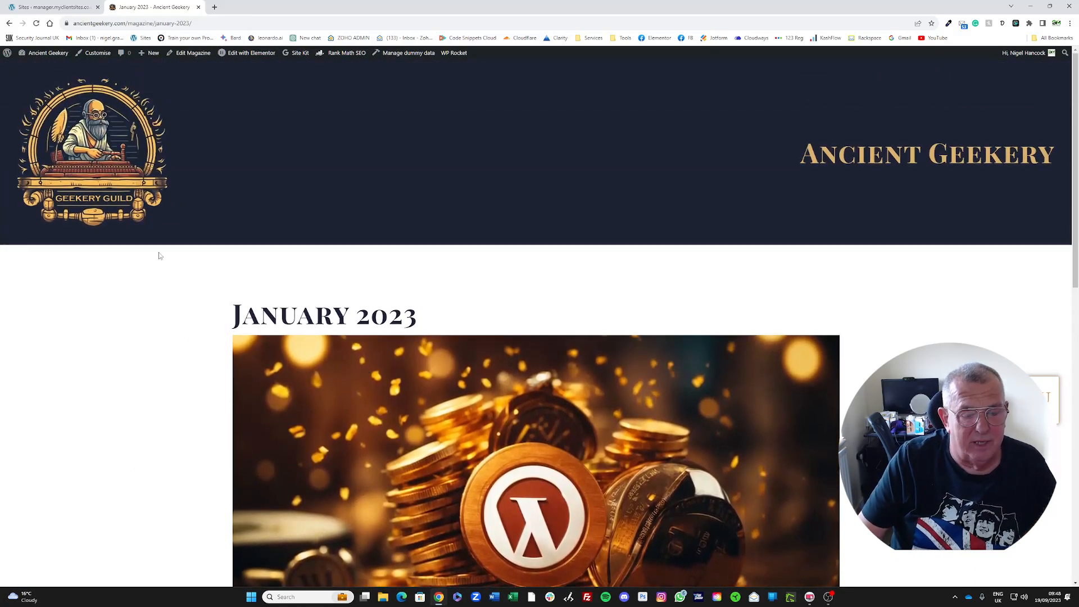
Go to the Theme Builder's single post templates and open the one assigned to Magazines for editing
click(35, 67)
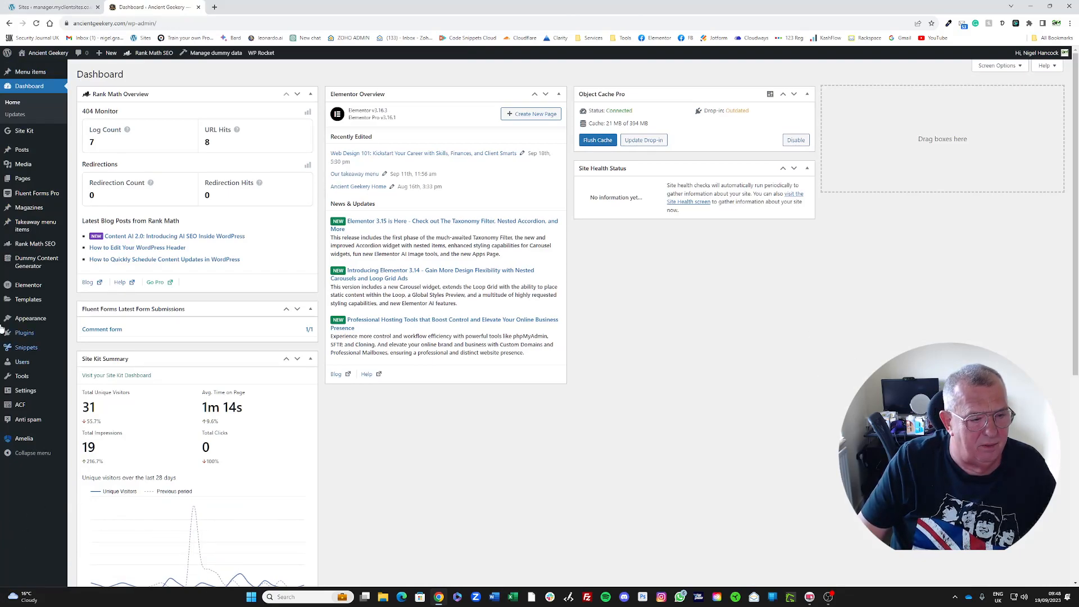
mouse_move(27, 303)
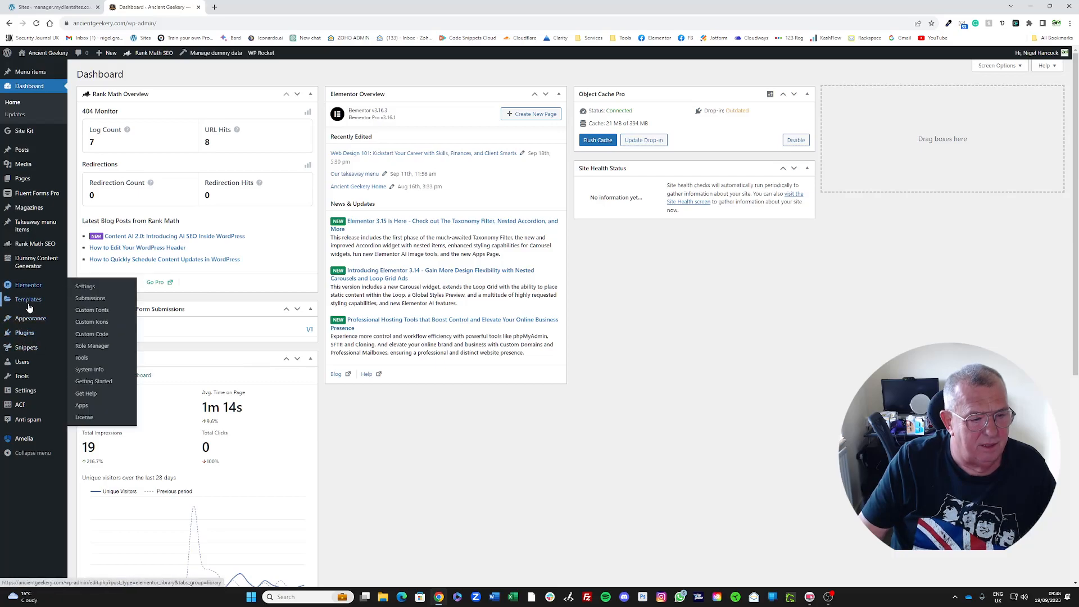
click(94, 326)
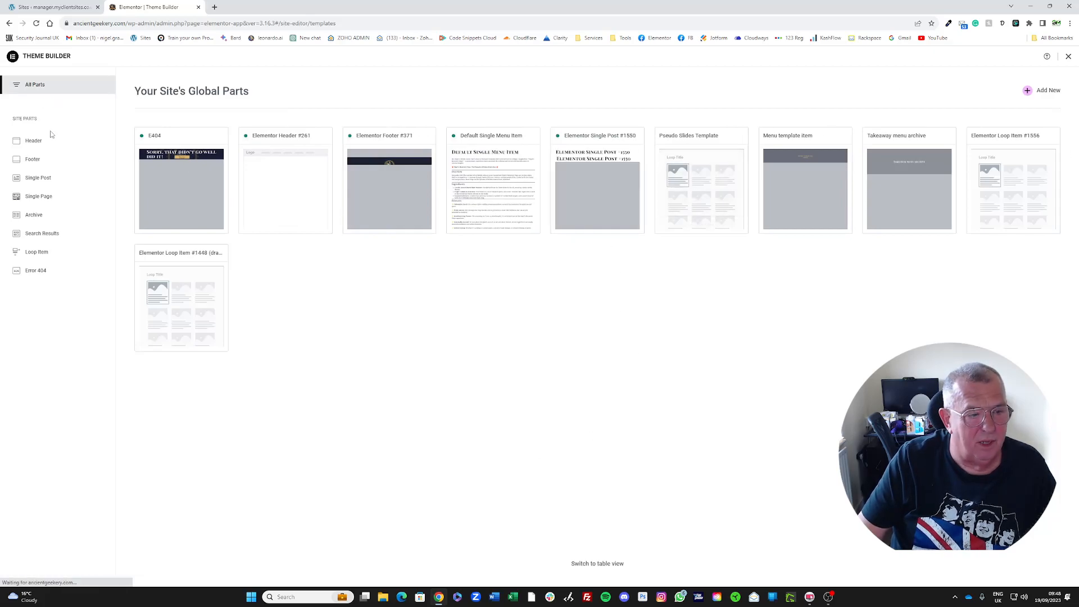
click(34, 179)
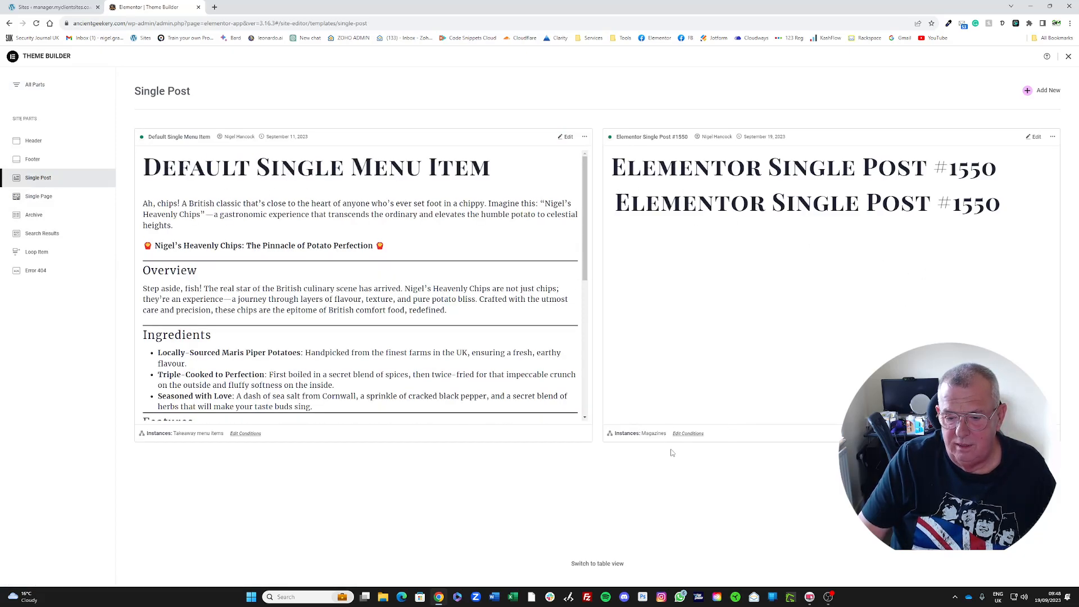
click(1040, 139)
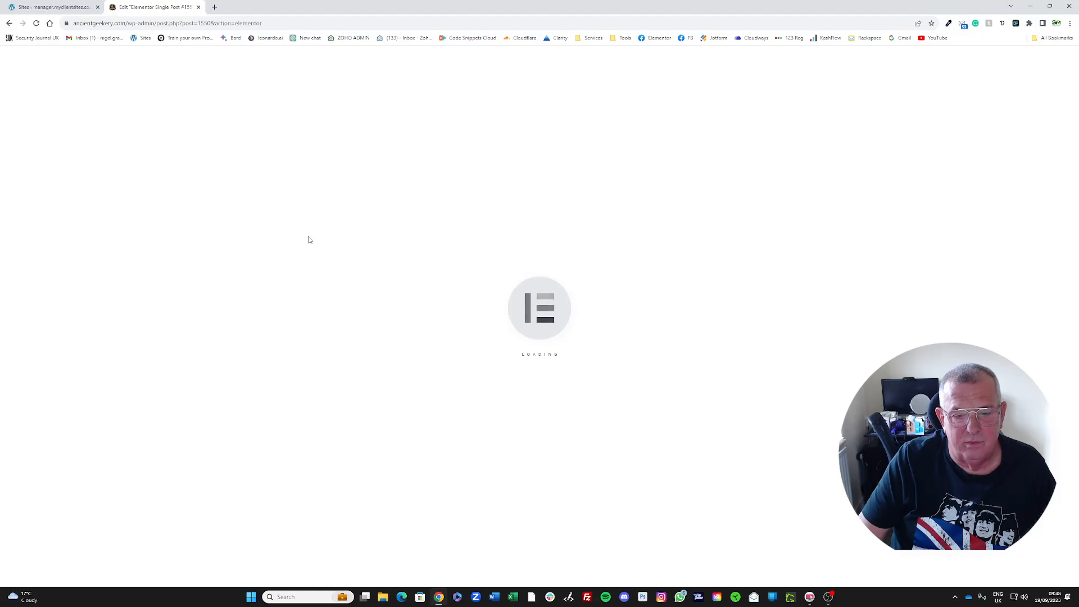
Examine the template's layout with the magazine content and the settings of its post title widget
scroll(377, 194, down, 3)
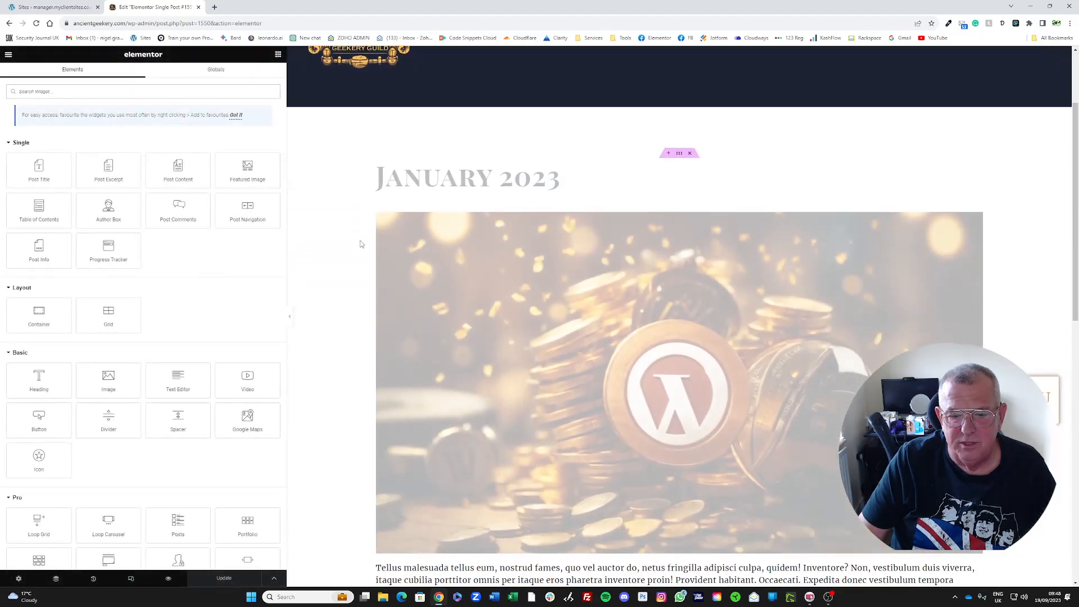
scroll(493, 363, down, 7)
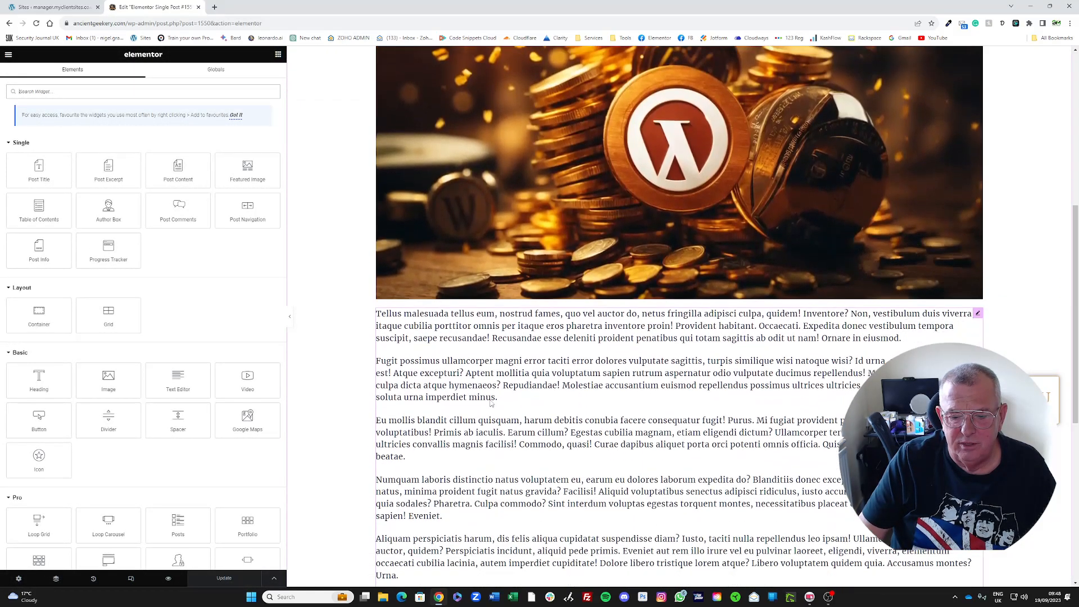
scroll(472, 338, up, 7)
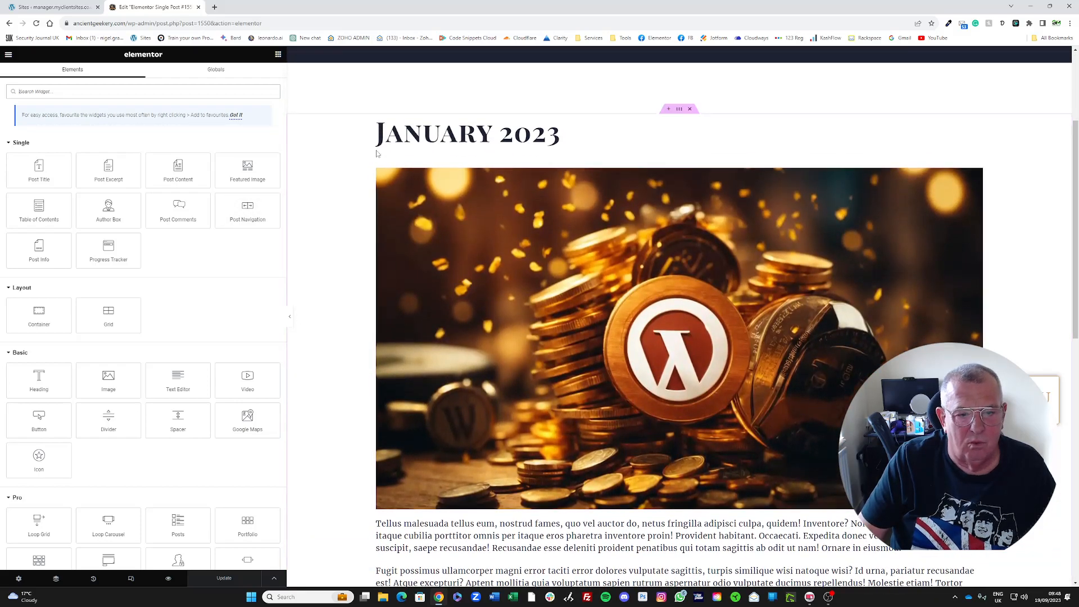
click(414, 139)
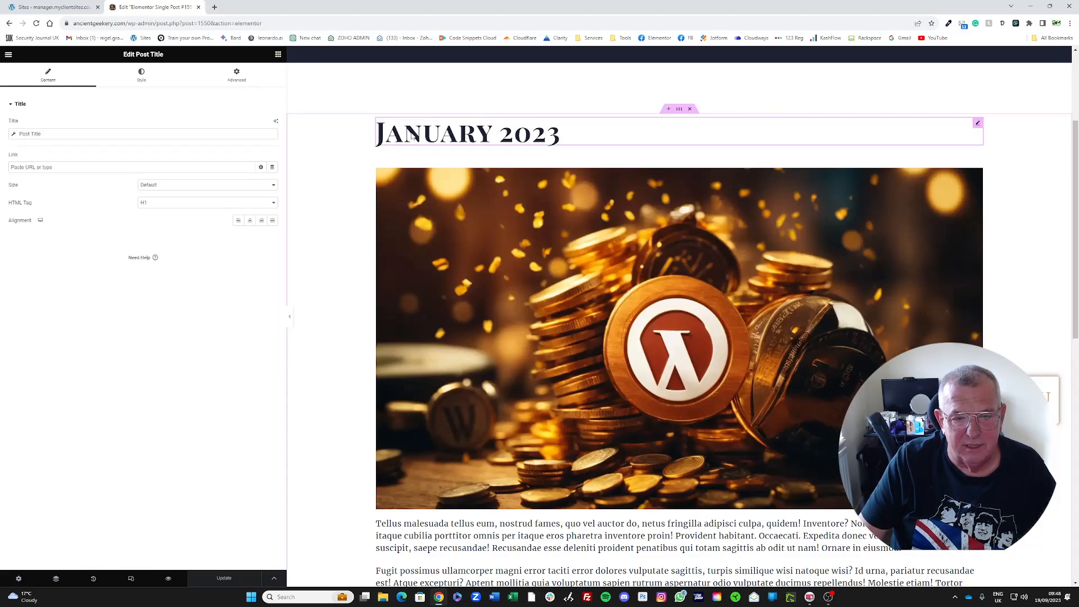
Clear the image widget's dynamic source and link it to the post's Featured Image again
click(441, 232)
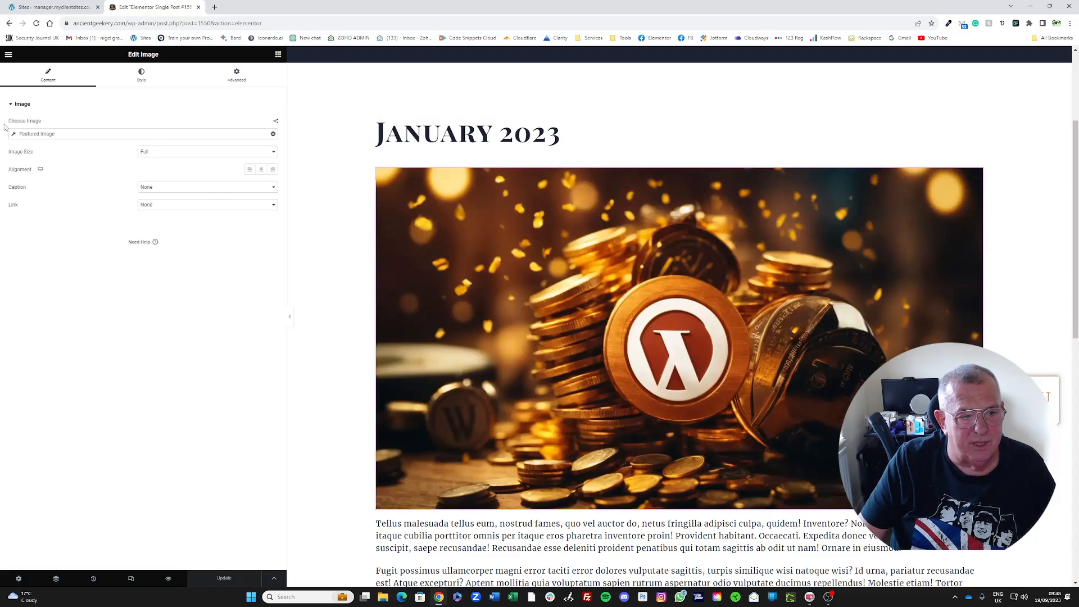
click(273, 136)
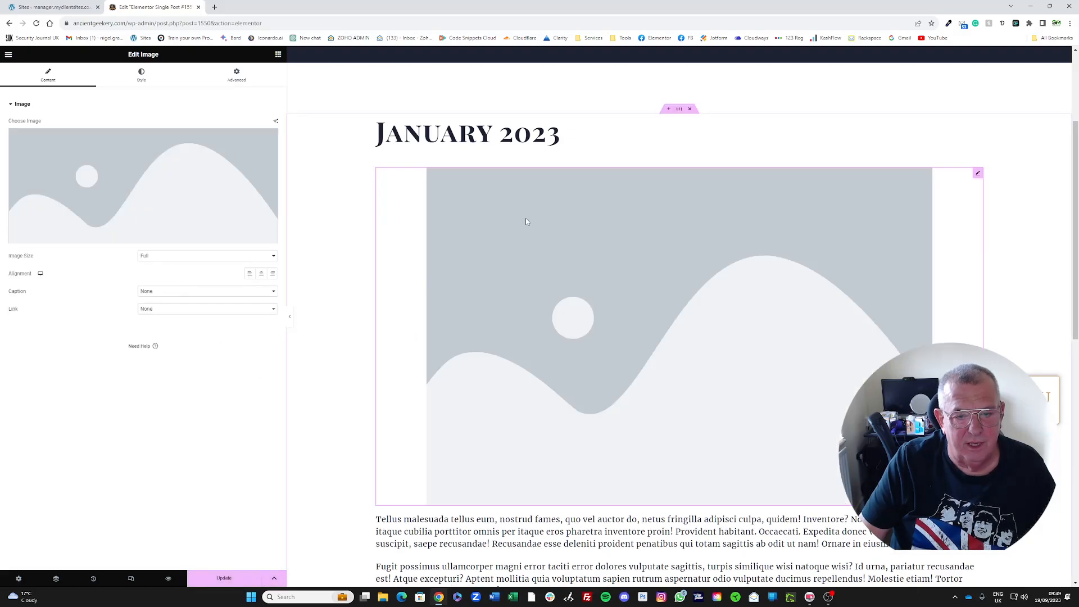
click(273, 239)
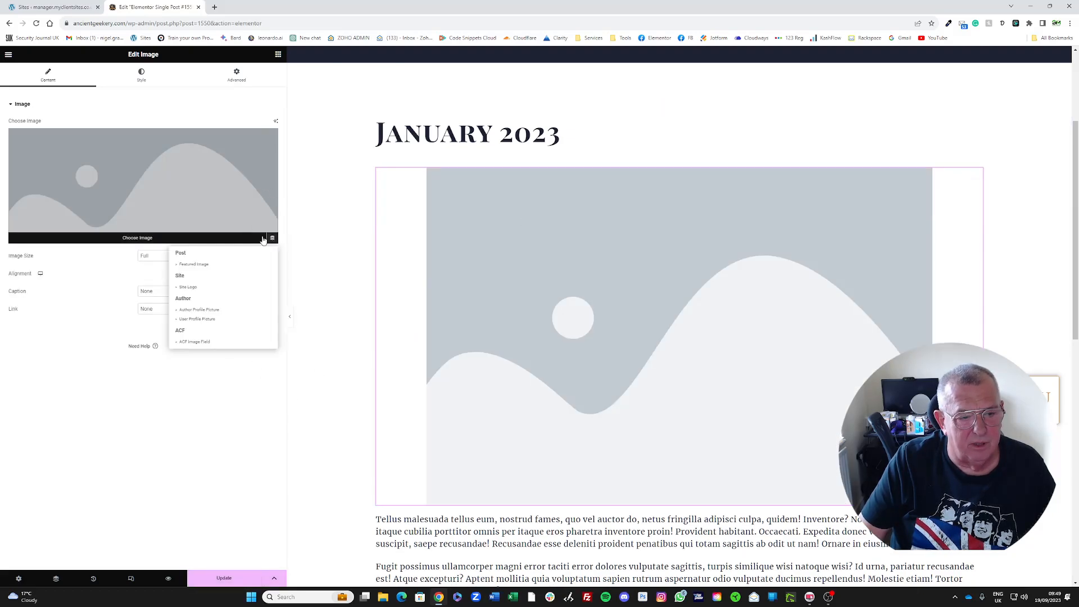
click(201, 267)
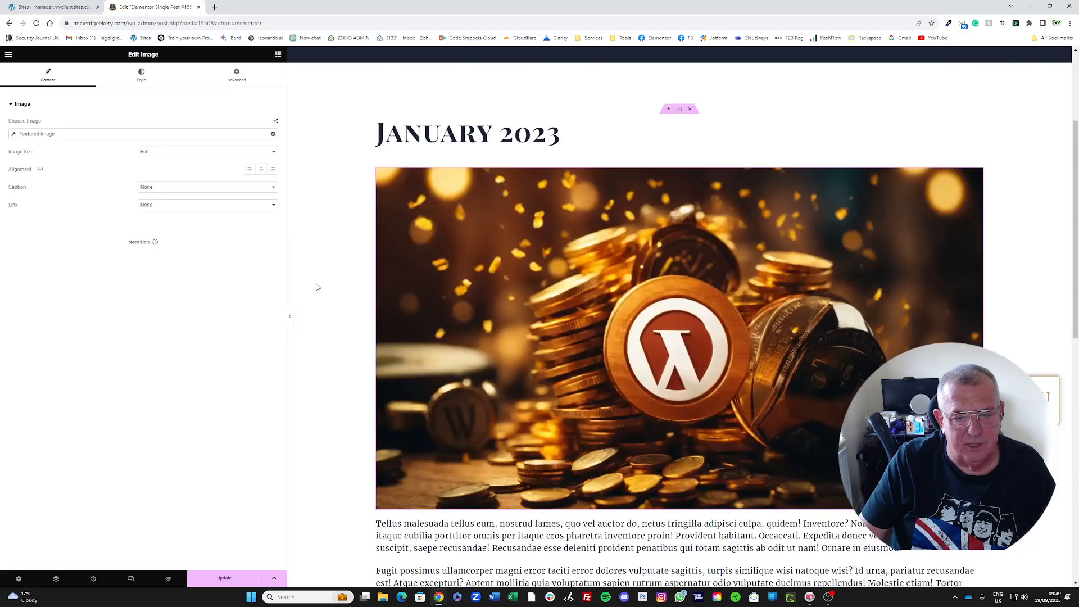
Examine the template's post content widget and how the title, image and body text are laid out
scroll(414, 278, down, 5)
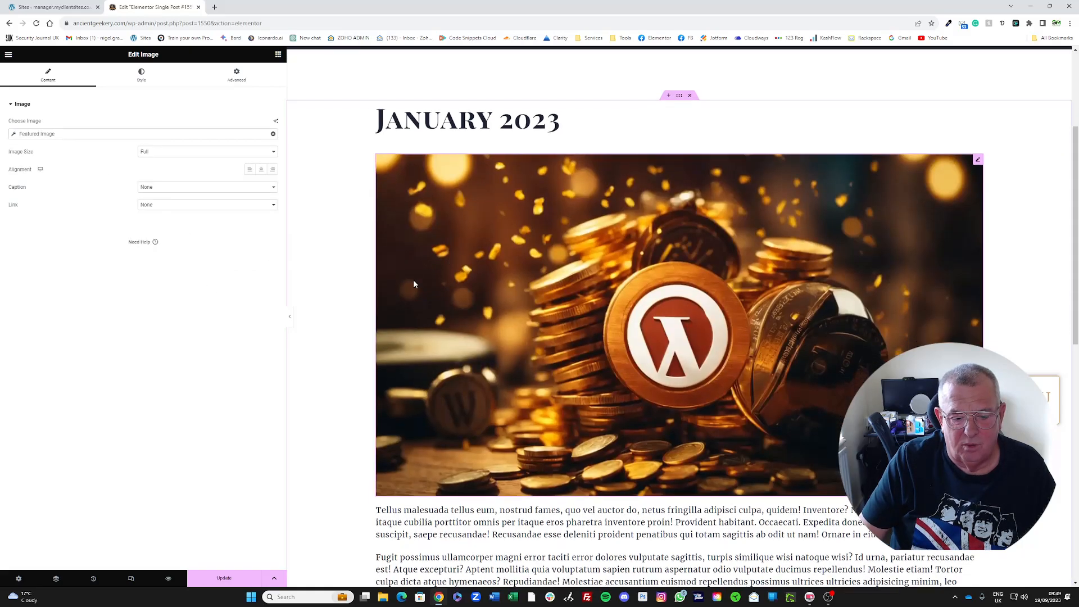
click(396, 287)
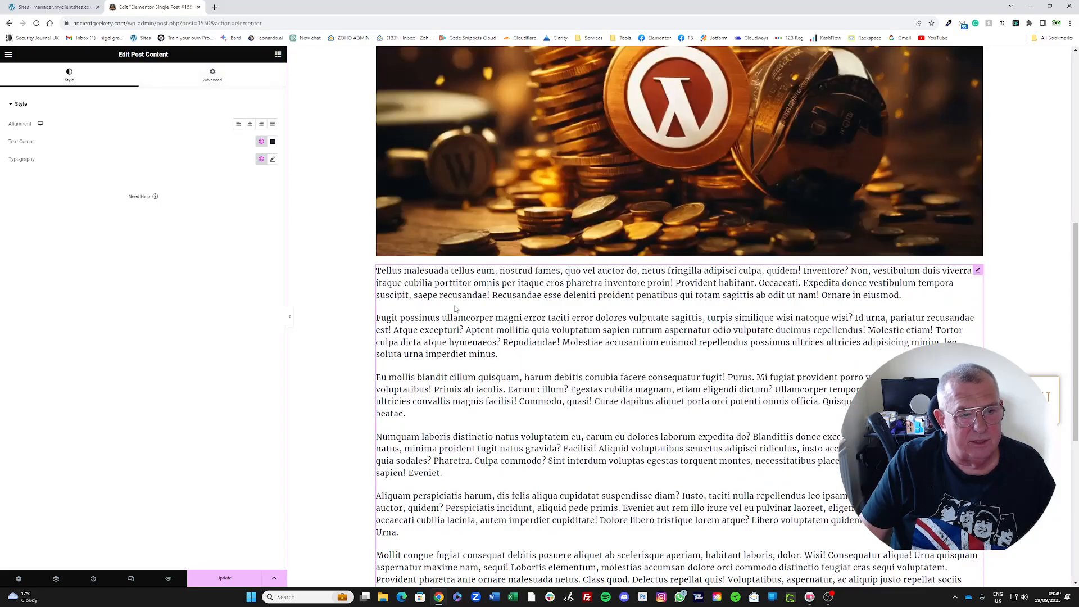
scroll(583, 392, down, 6)
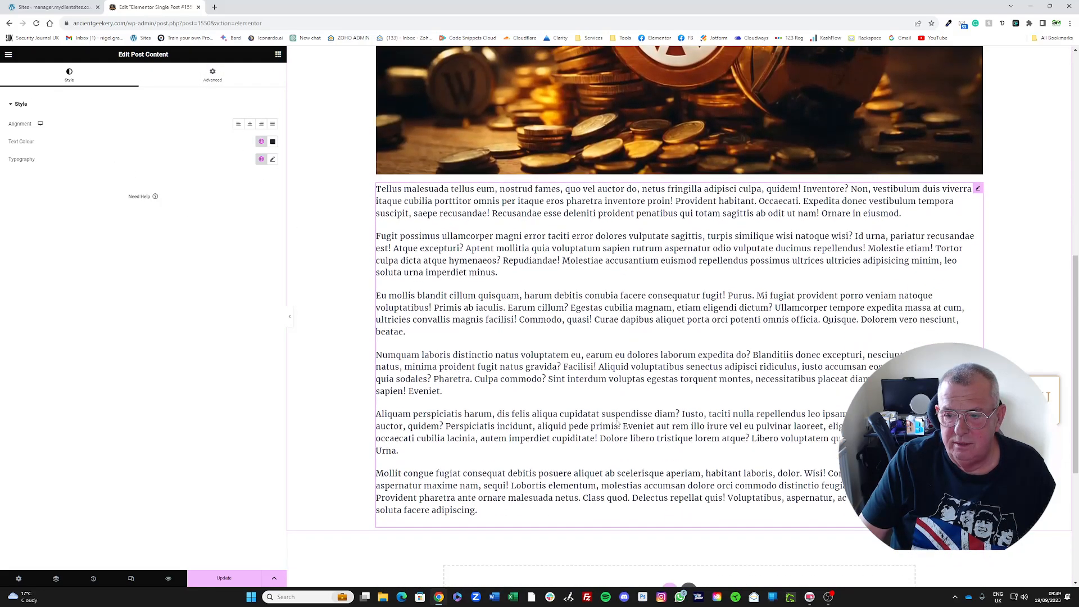
scroll(607, 440, up, 10)
scroll(607, 440, up, 2)
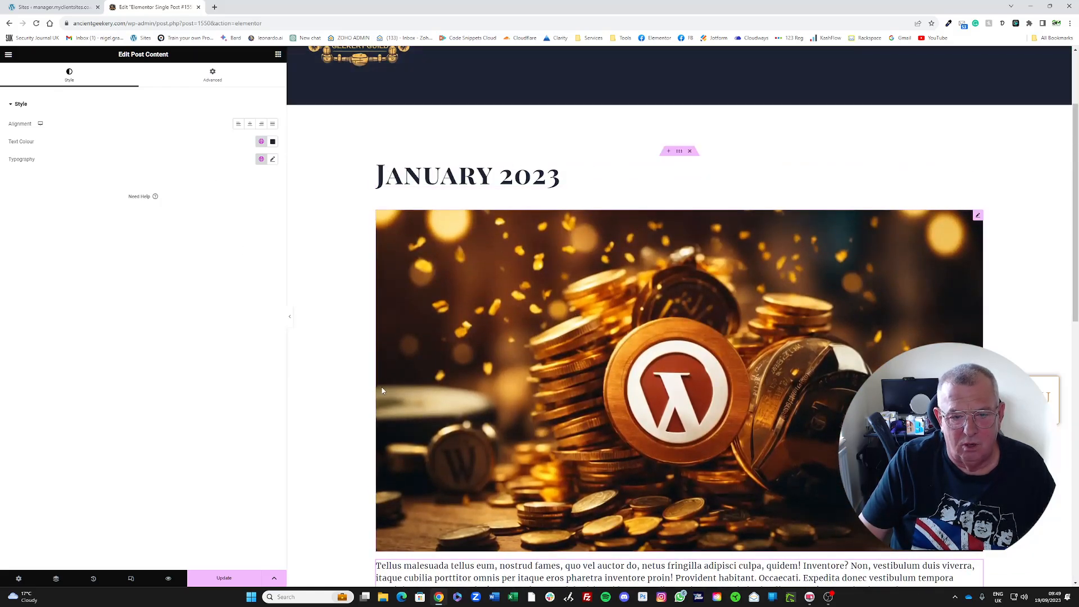
scroll(331, 410, down, 4)
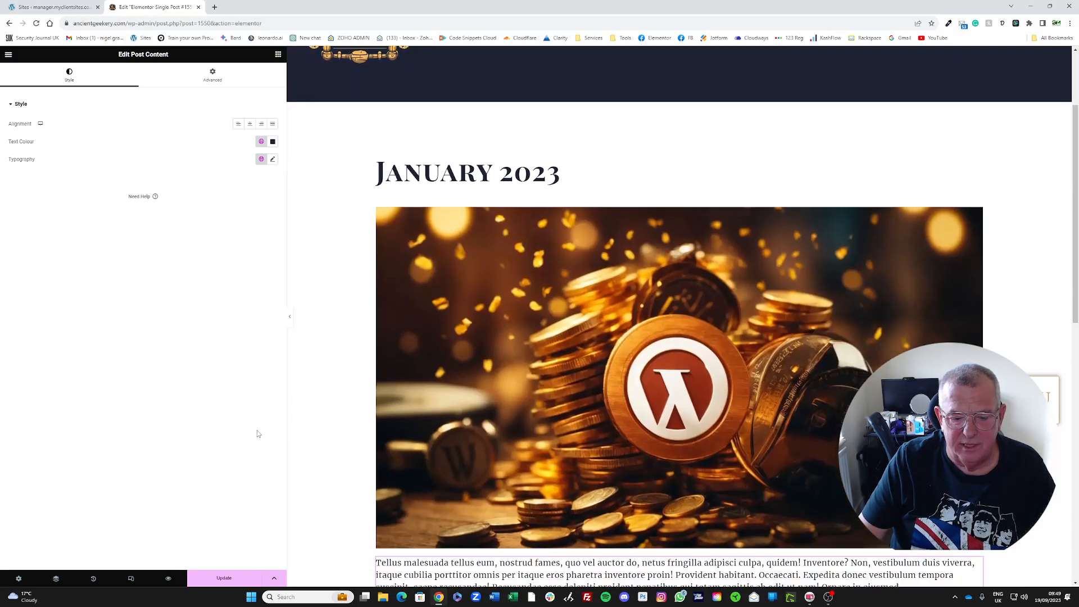
scroll(347, 414, down, 5)
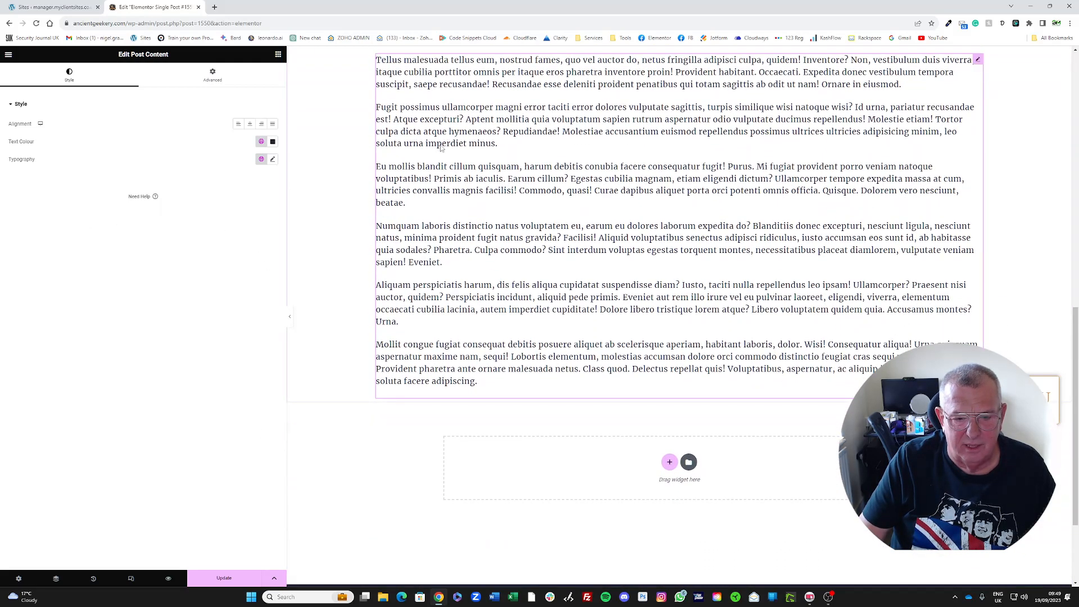
scroll(512, 218, up, 9)
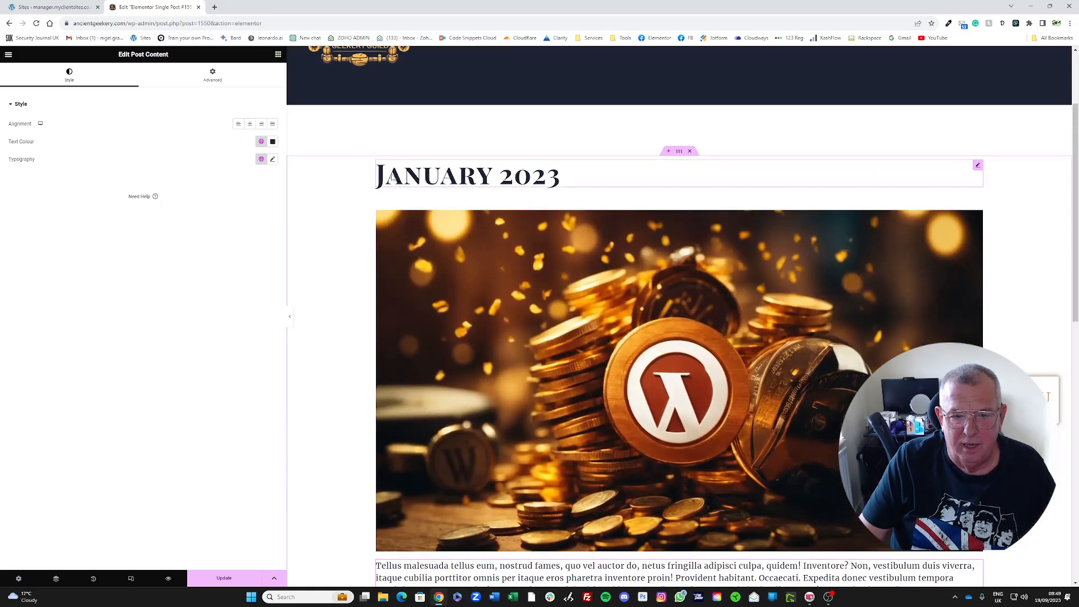
Update the single post template and exit the editor to the WordPress dashboard
click(228, 577)
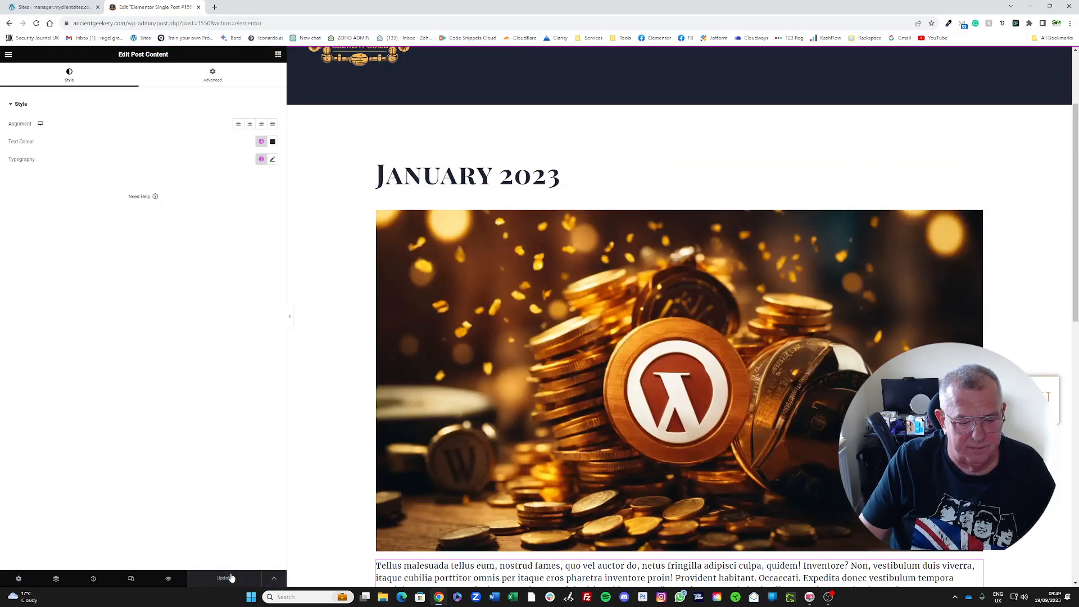
click(9, 56)
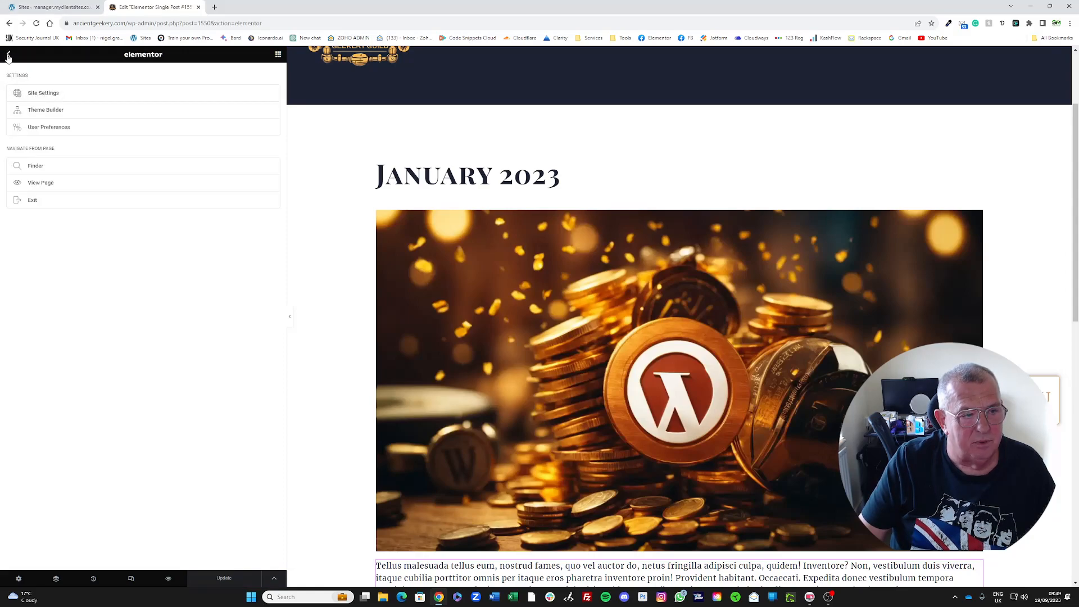
click(8, 55)
click(8, 54)
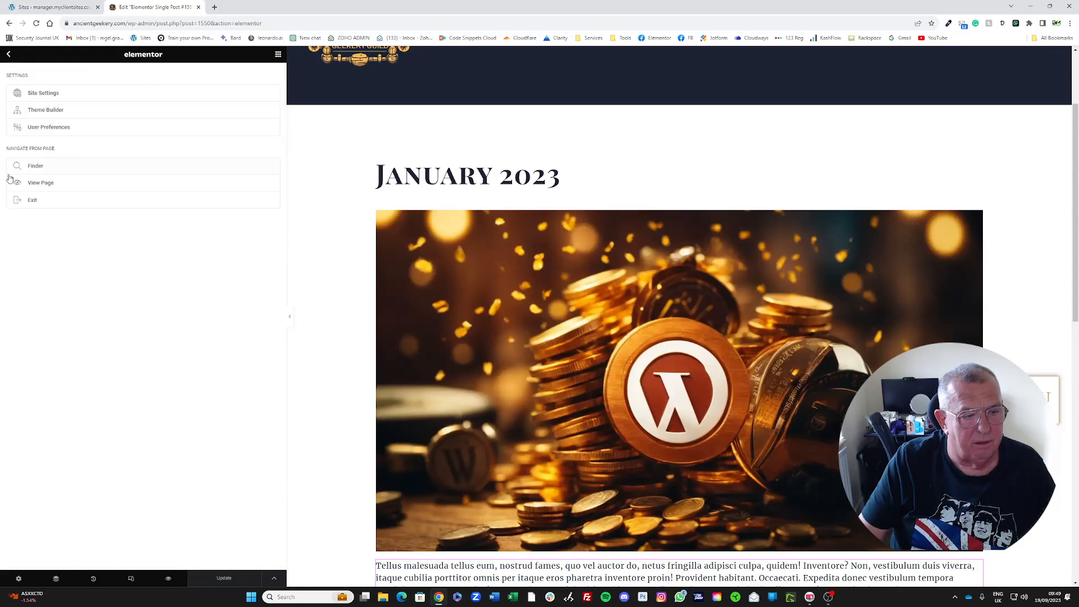
click(51, 204)
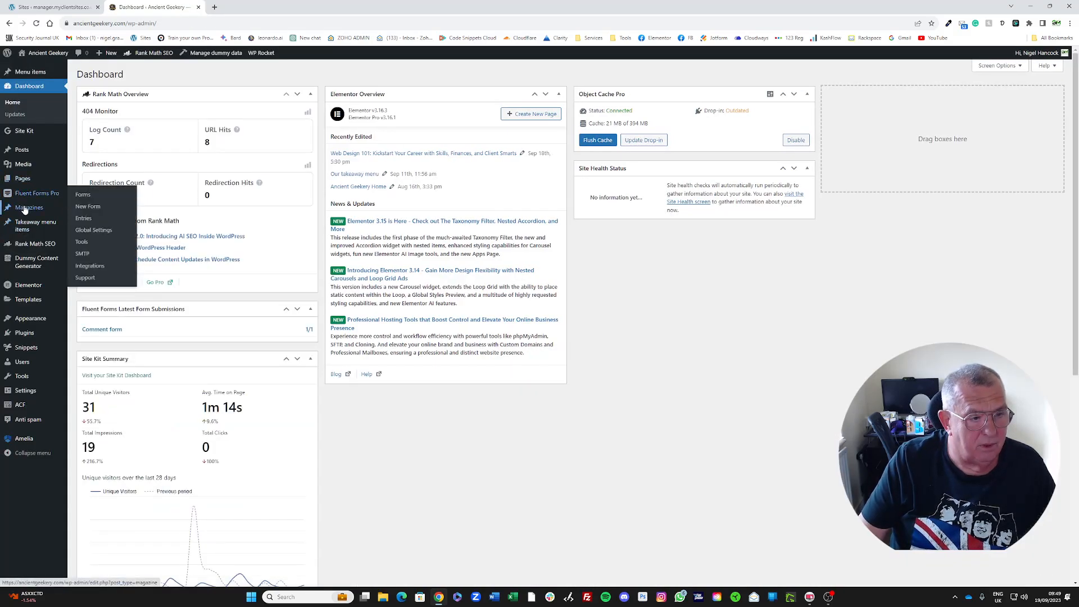
Open the January 2023 magazine's live page from the Magazines list and examine its title, featured image and content
click(40, 211)
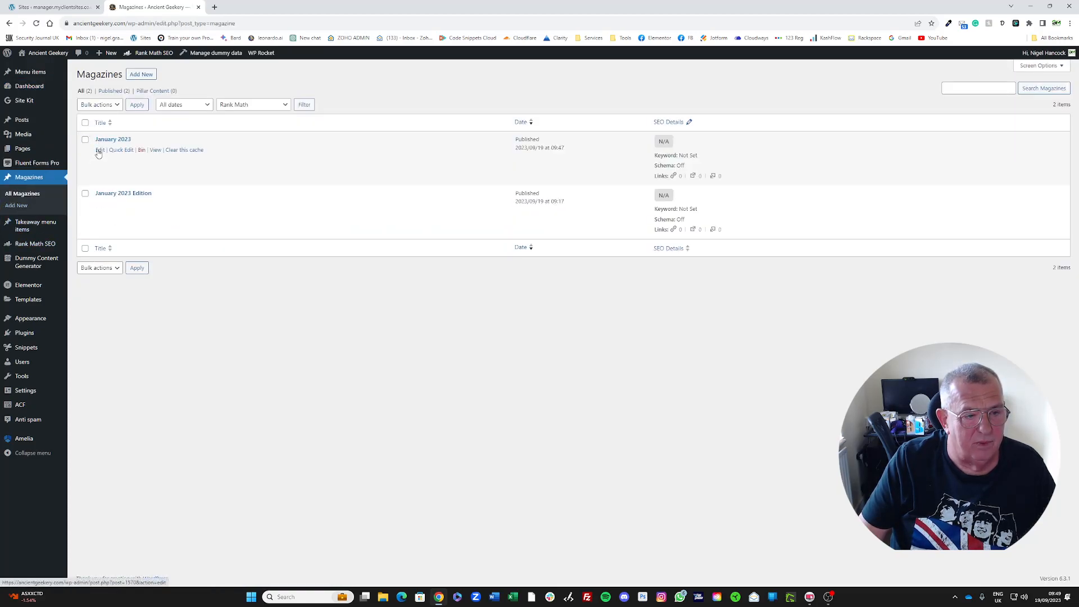
click(154, 150)
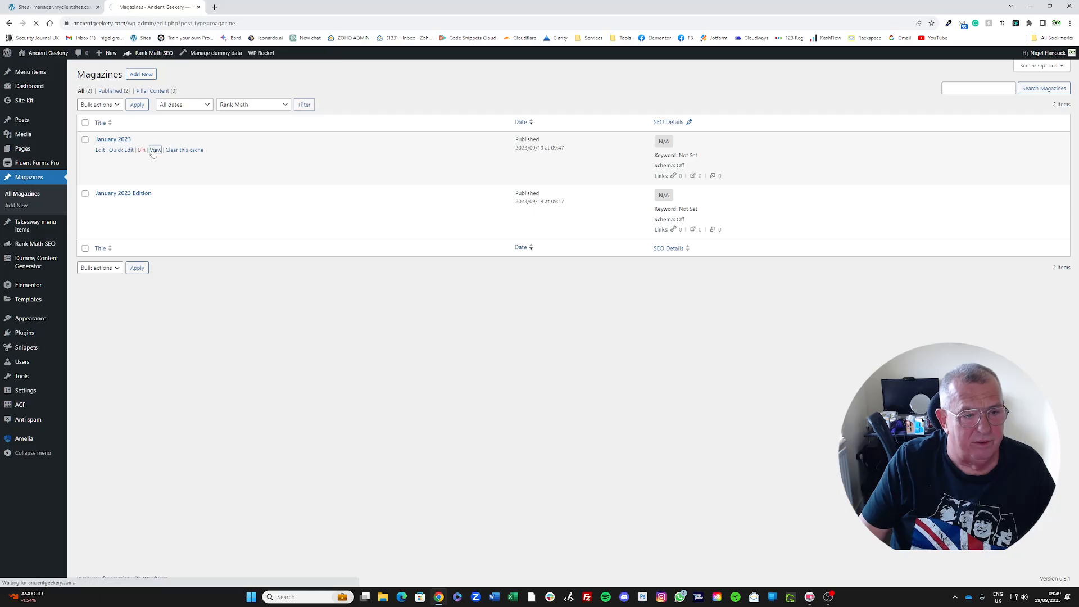
scroll(179, 284, down, 6)
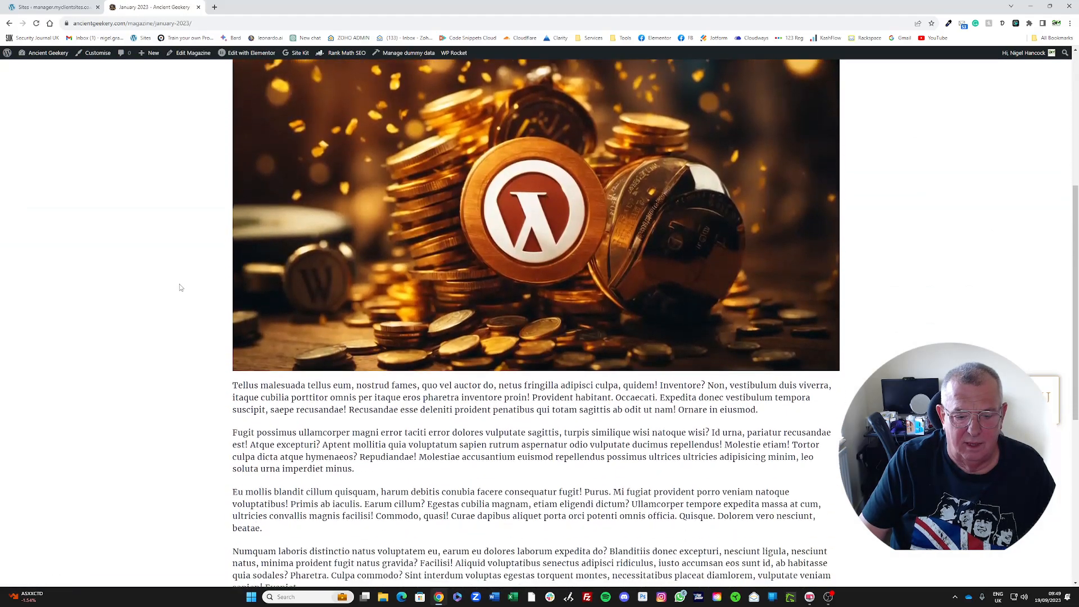
scroll(181, 289, down, 5)
scroll(181, 292, up, 12)
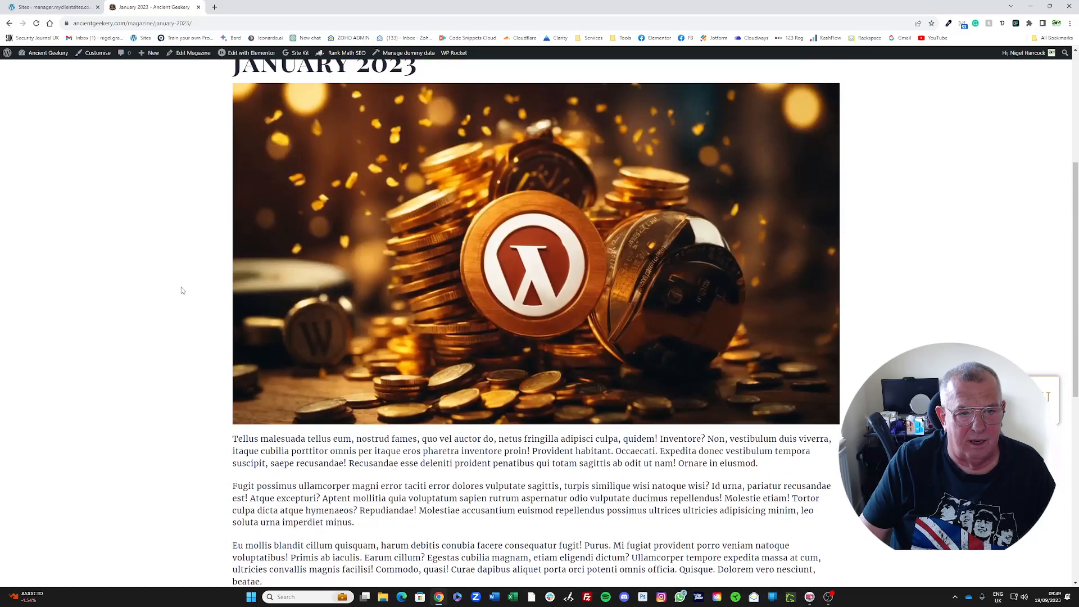
scroll(181, 290, up, 1)
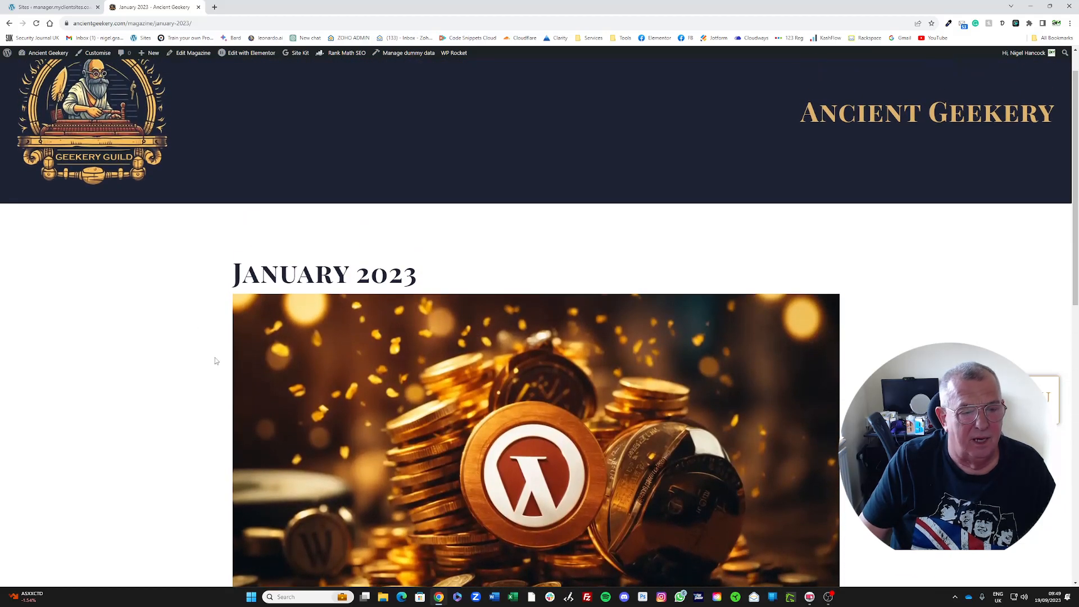
scroll(226, 338, down, 10)
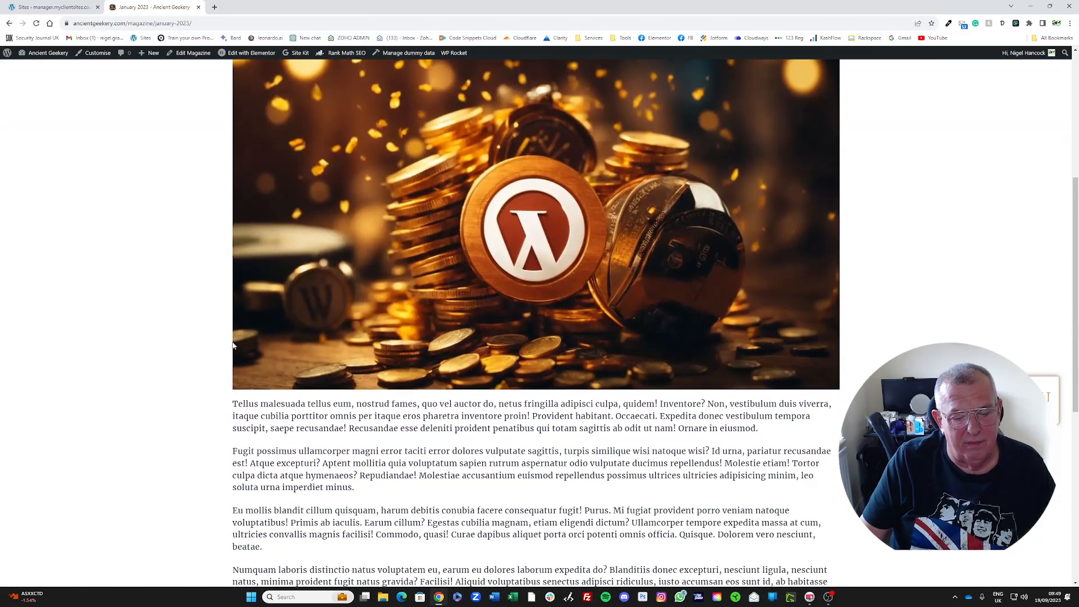
scroll(238, 340, up, 4)
scroll(208, 287, up, 3)
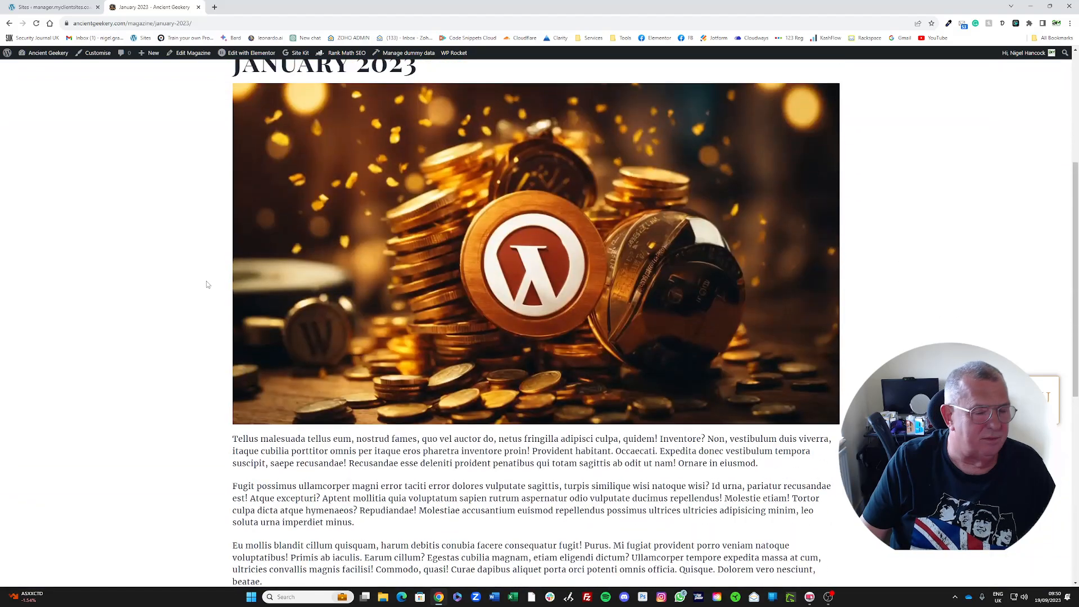
scroll(304, 264, up, 3)
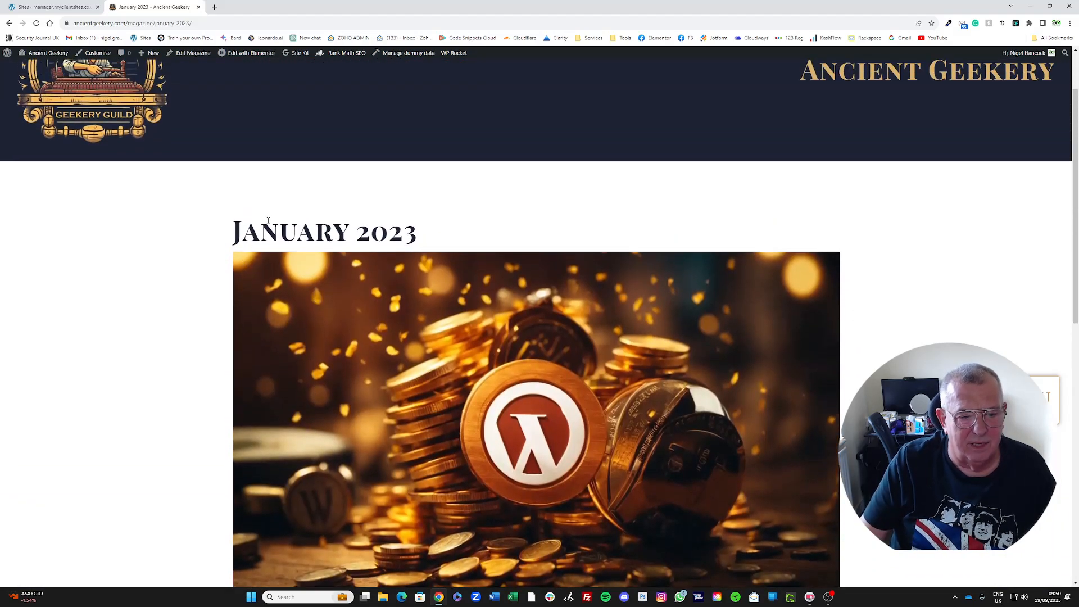
scroll(161, 322, down, 5)
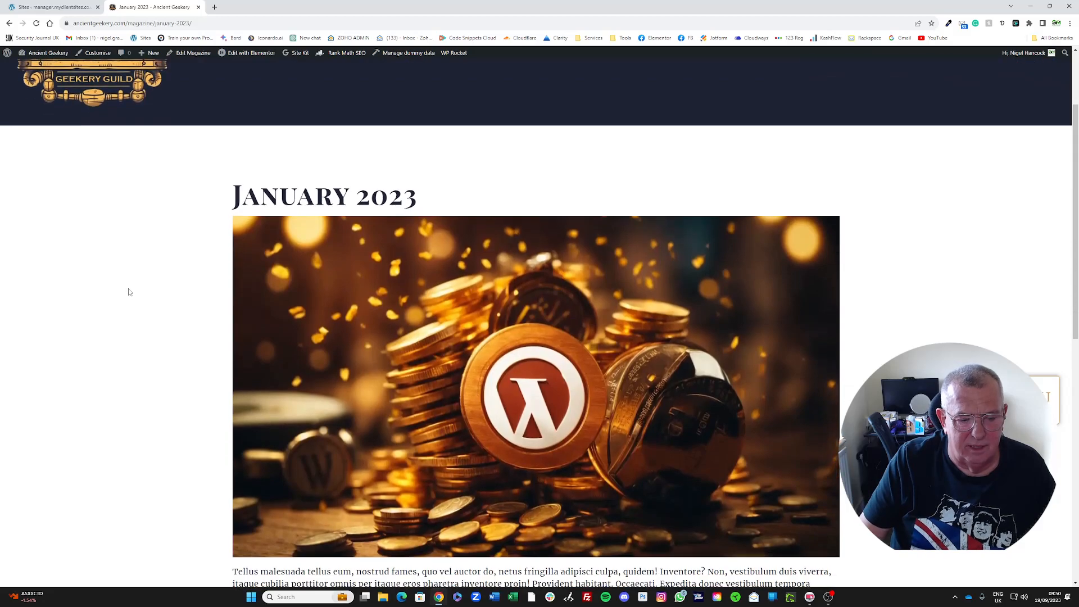
scroll(159, 309, up, 6)
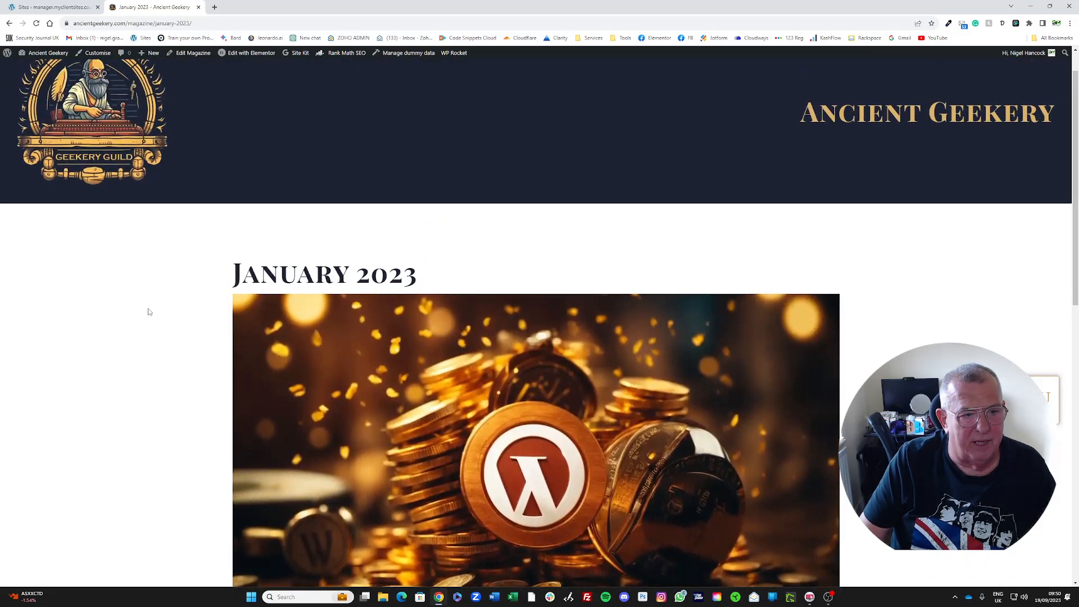
scroll(149, 312, up, 1)
scroll(195, 313, down, 3)
scroll(193, 305, up, 3)
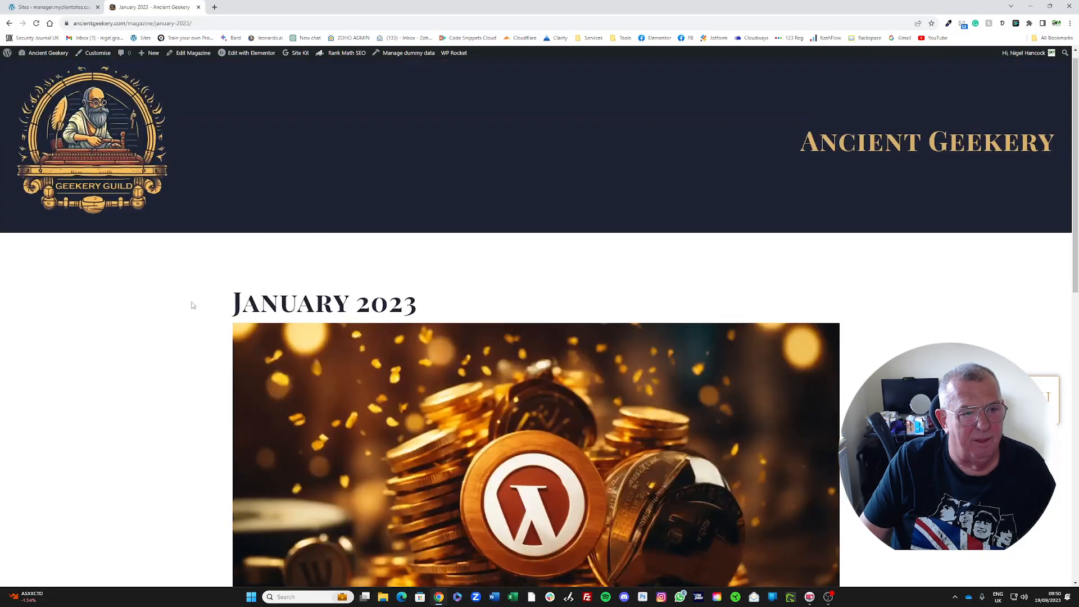
Return to the dashboard and create a new page titled "Magazine editions"
mouse_move(40, 53)
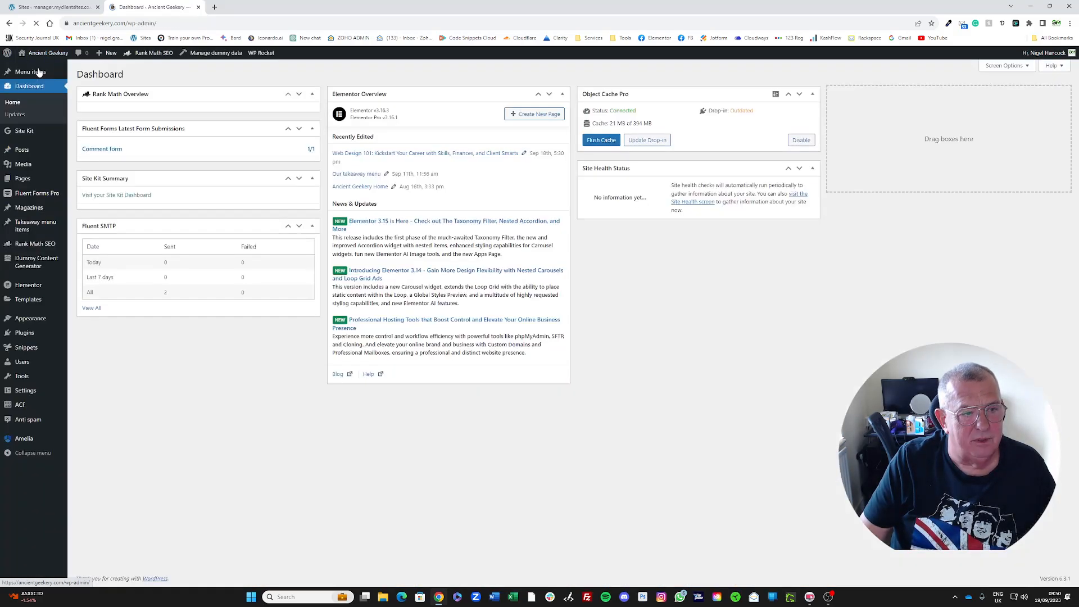
mouse_move(25, 183)
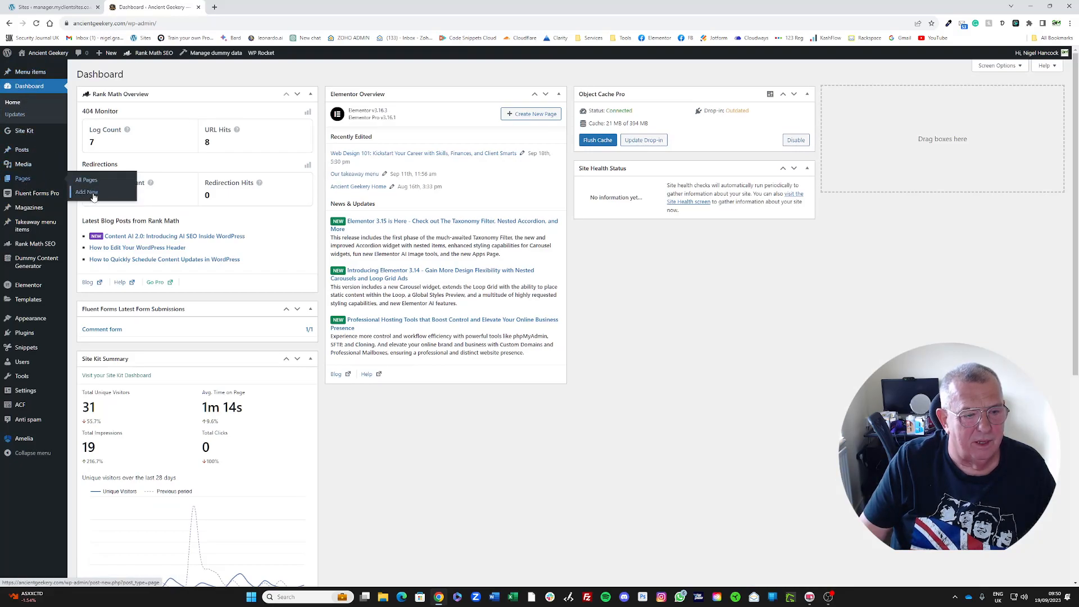
click(93, 193)
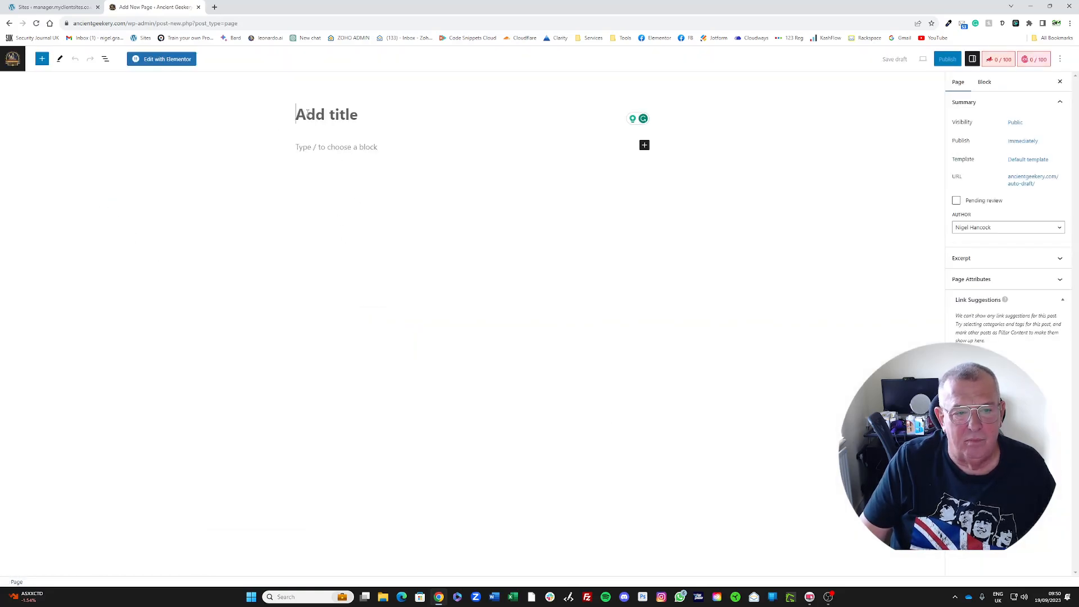
click(308, 114)
text(Ma)
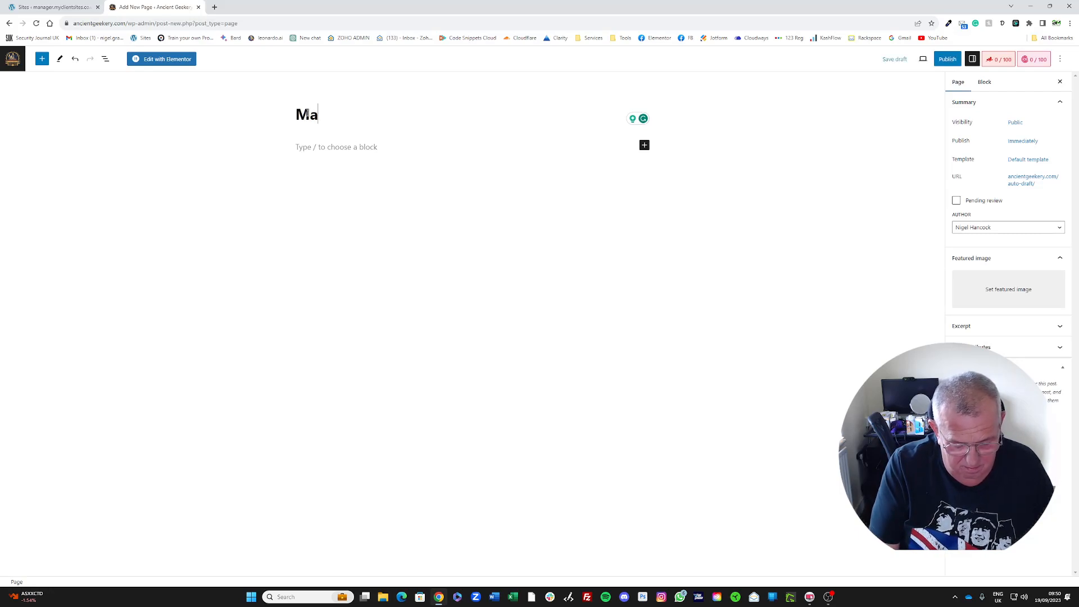
text(gazine editions)
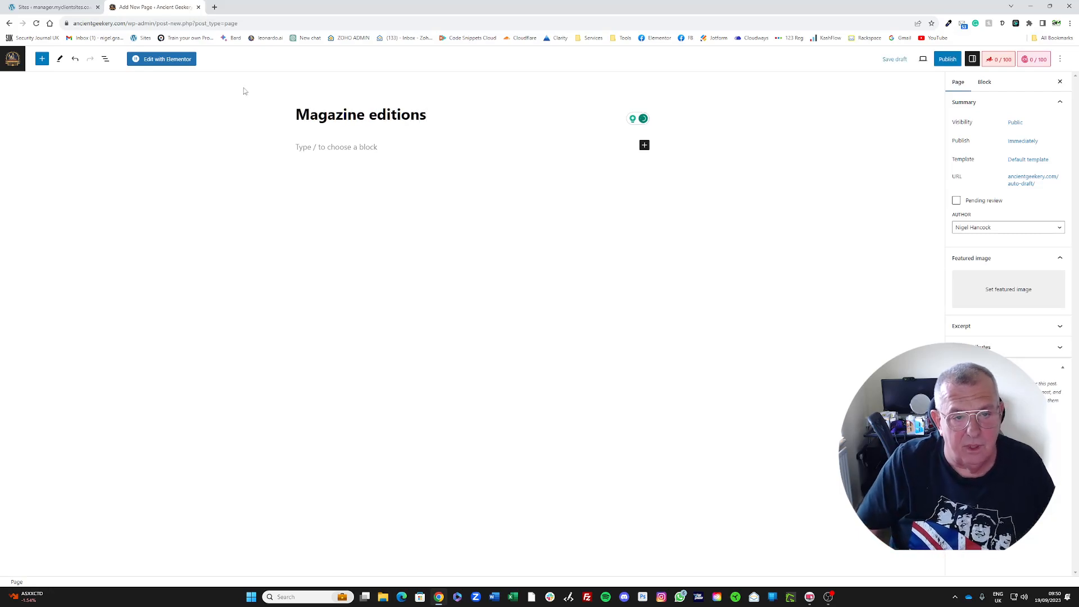
Open the Magazine editions page in the Elementor editor and hide its default page title
click(150, 60)
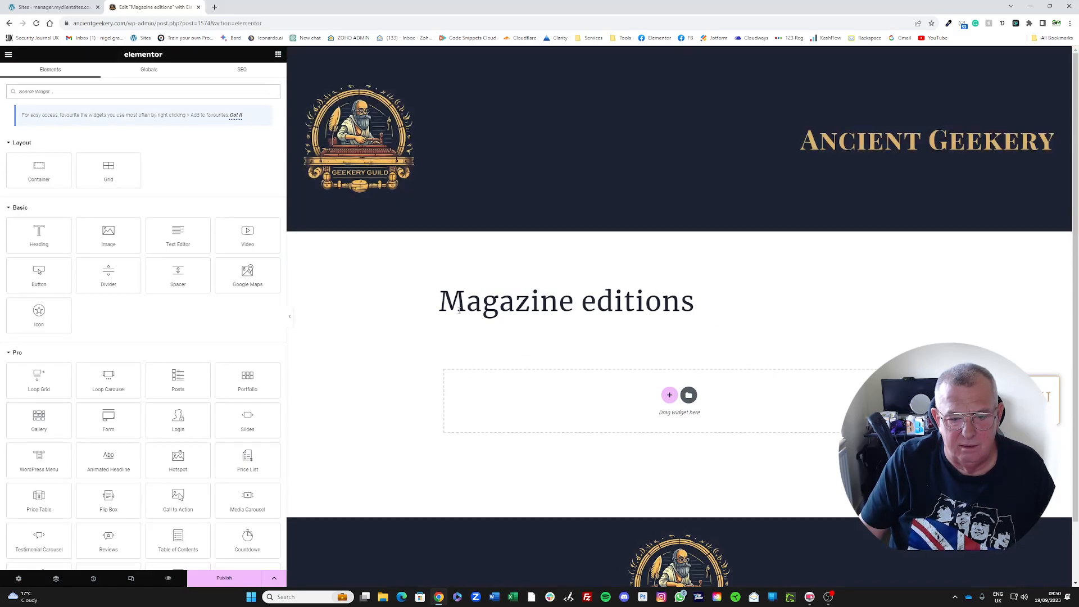
click(19, 580)
click(262, 392)
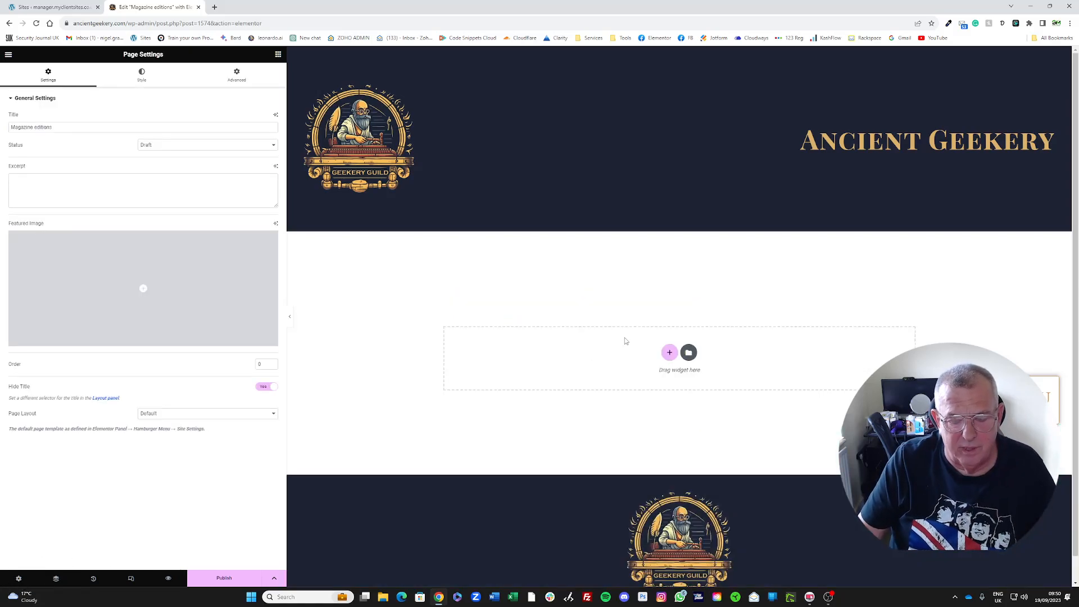
Add a Heading widget to the empty page area and link its text to the dynamic Post Title
click(278, 54)
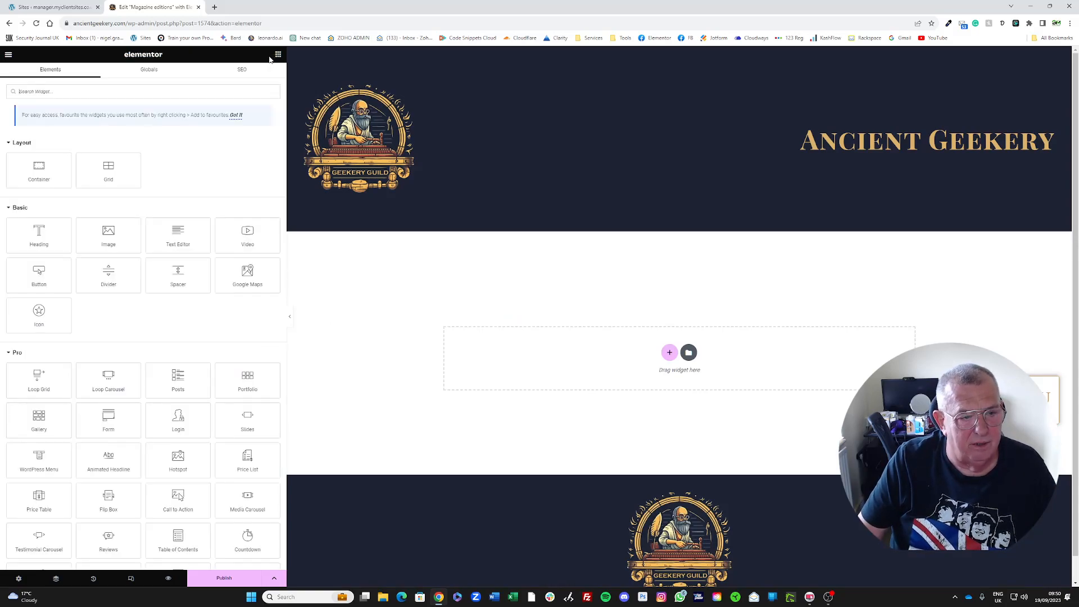
drag(39, 235, 601, 358)
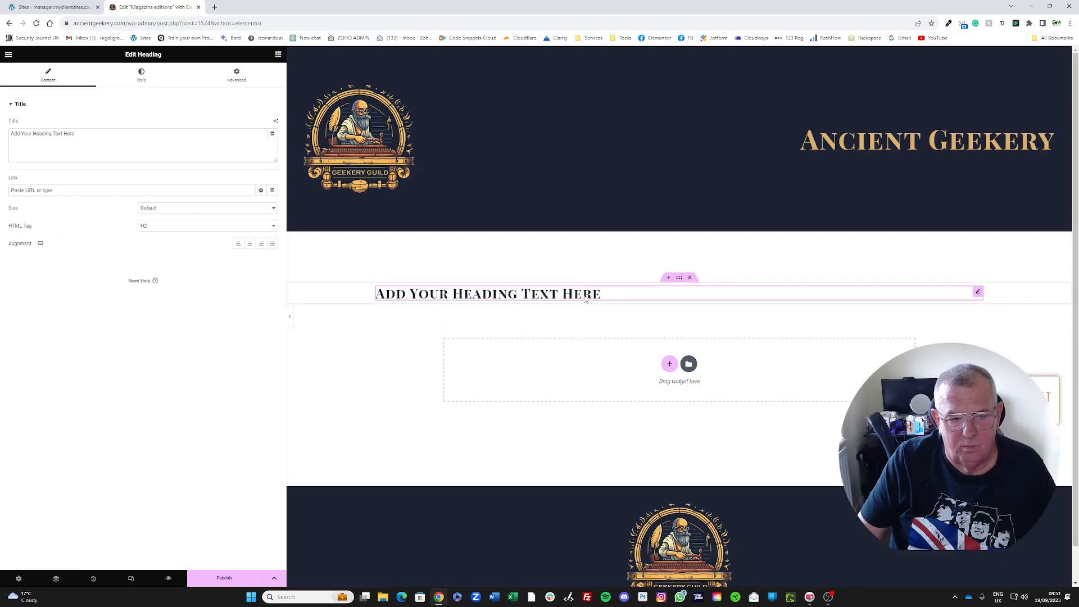
click(272, 135)
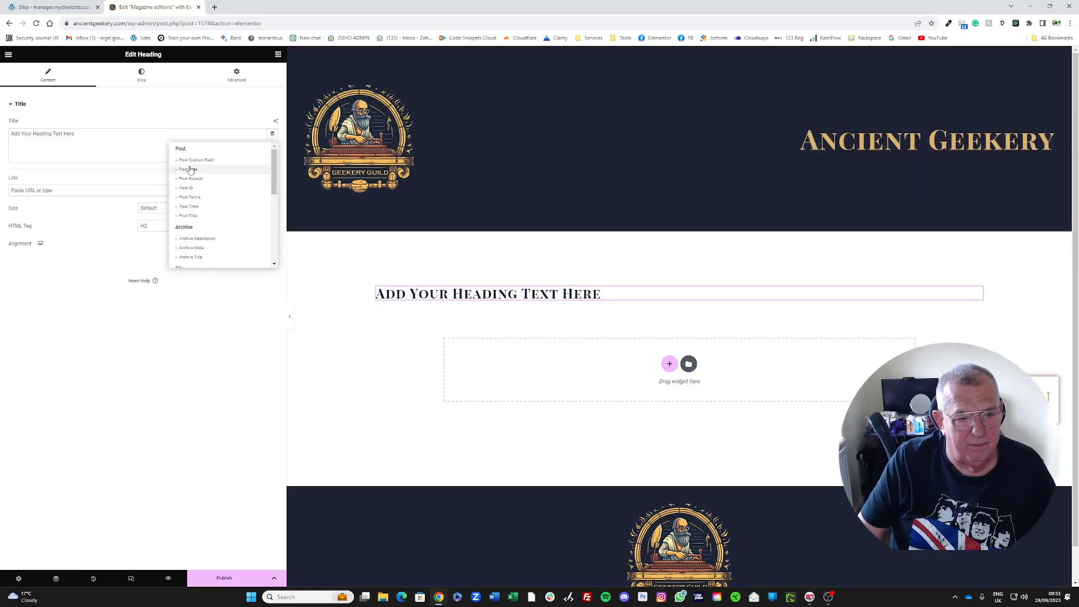
click(189, 216)
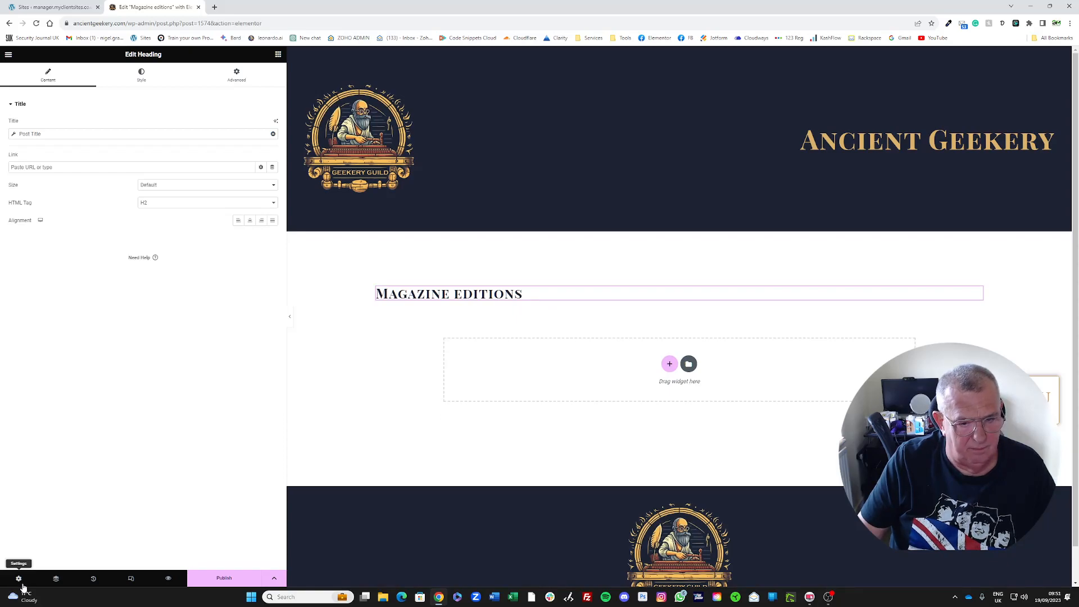
Find the Loop Grid widget with the search term "loop" and place it below the Magazine editions heading
click(277, 53)
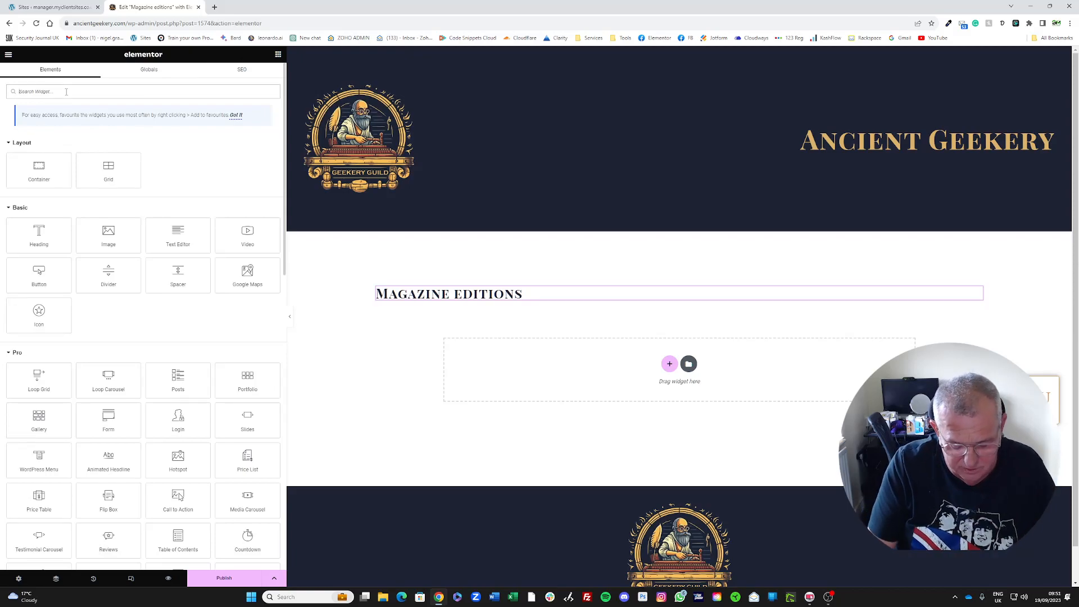
click(66, 91)
text(loop)
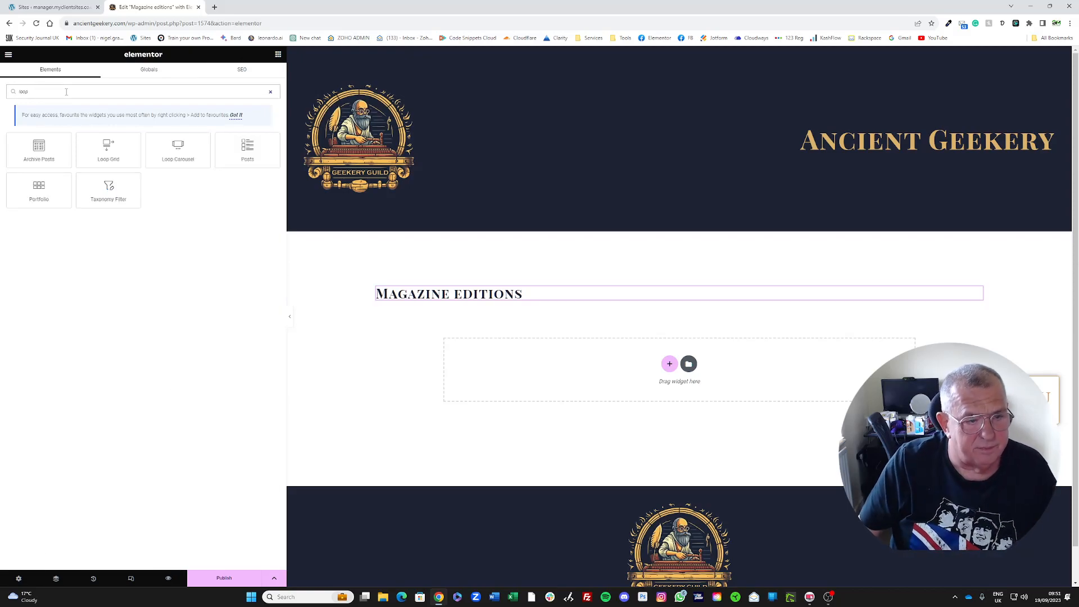
drag(109, 147, 469, 312)
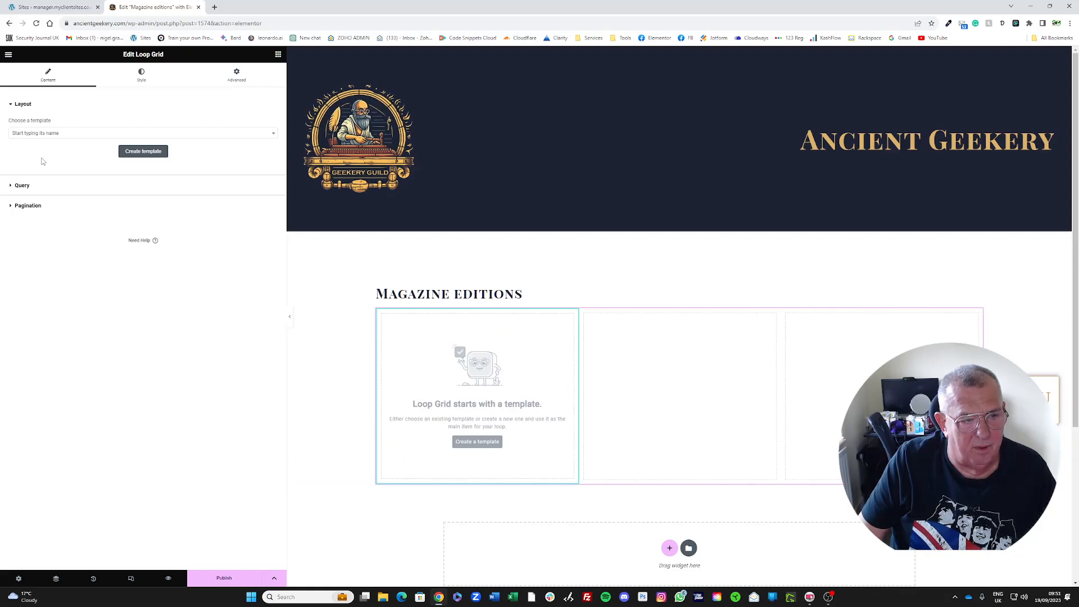
Create a new loop item template for the Loop Grid and save the page changes
click(21, 135)
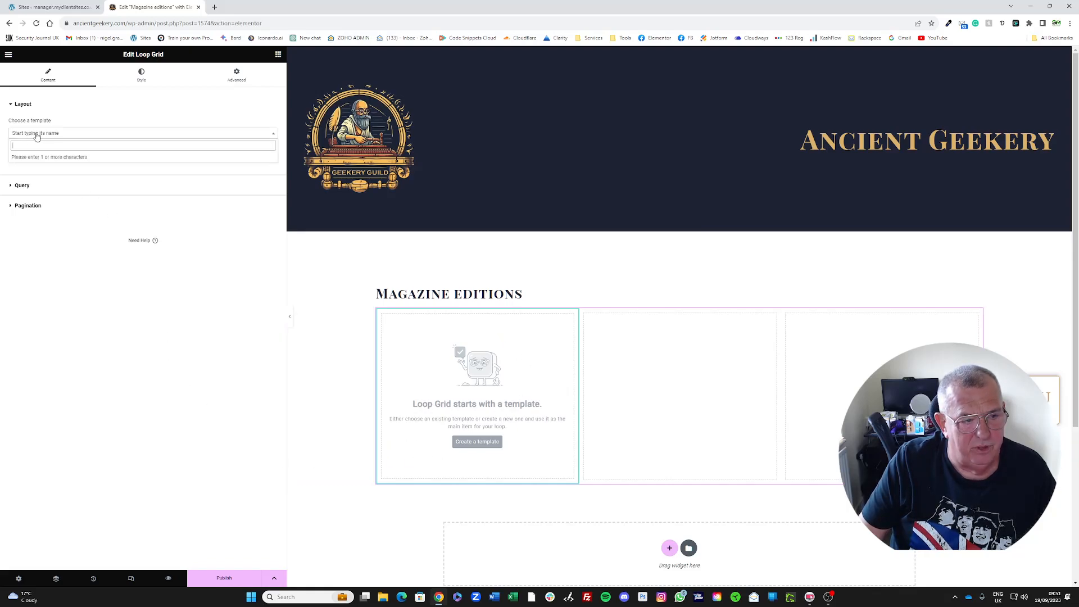
click(64, 111)
click(22, 105)
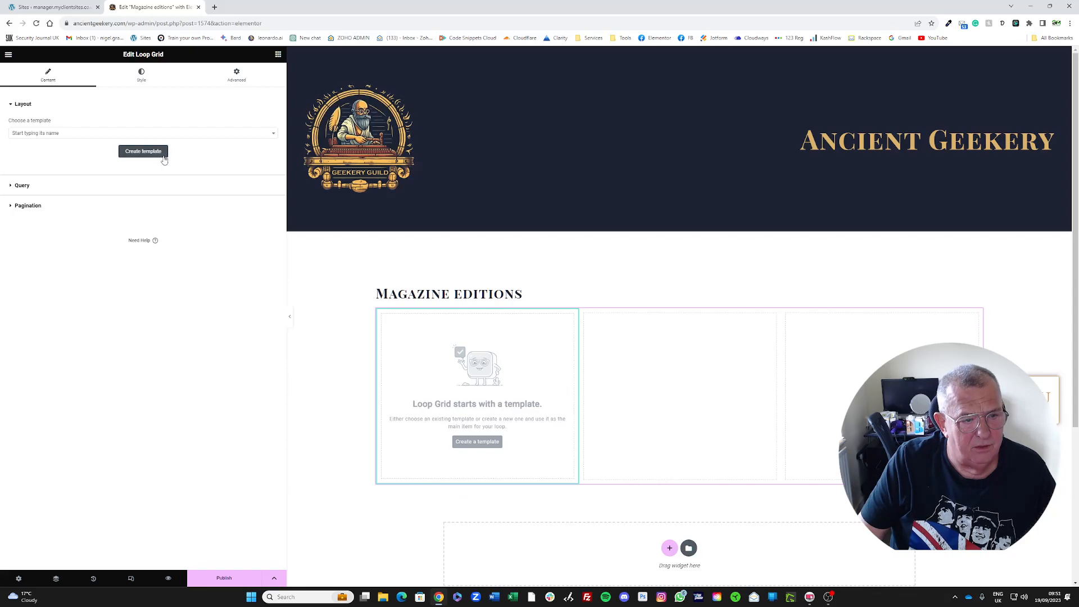
click(144, 151)
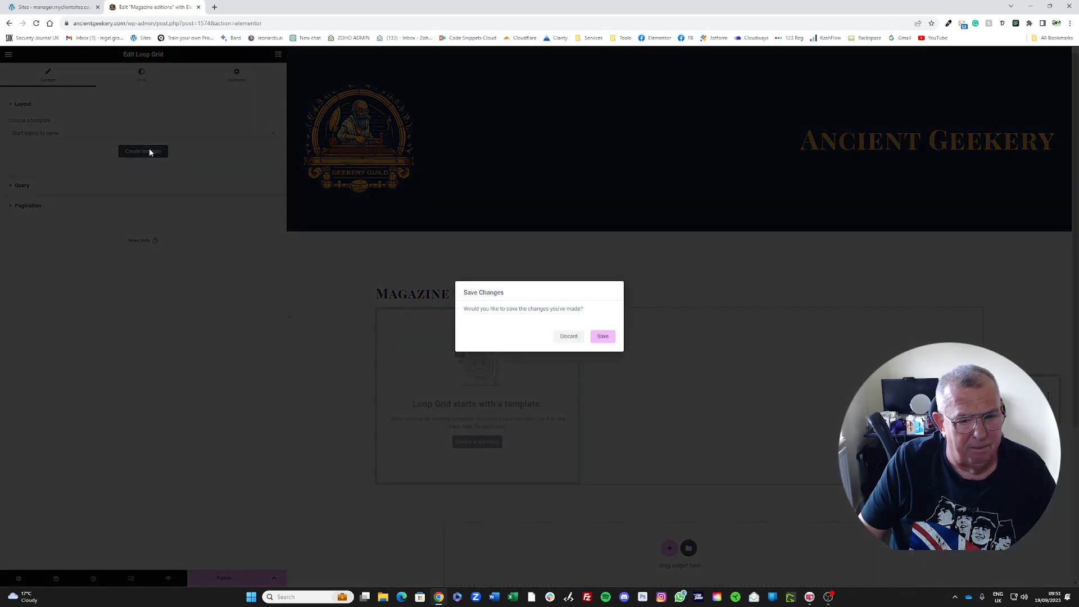
click(602, 337)
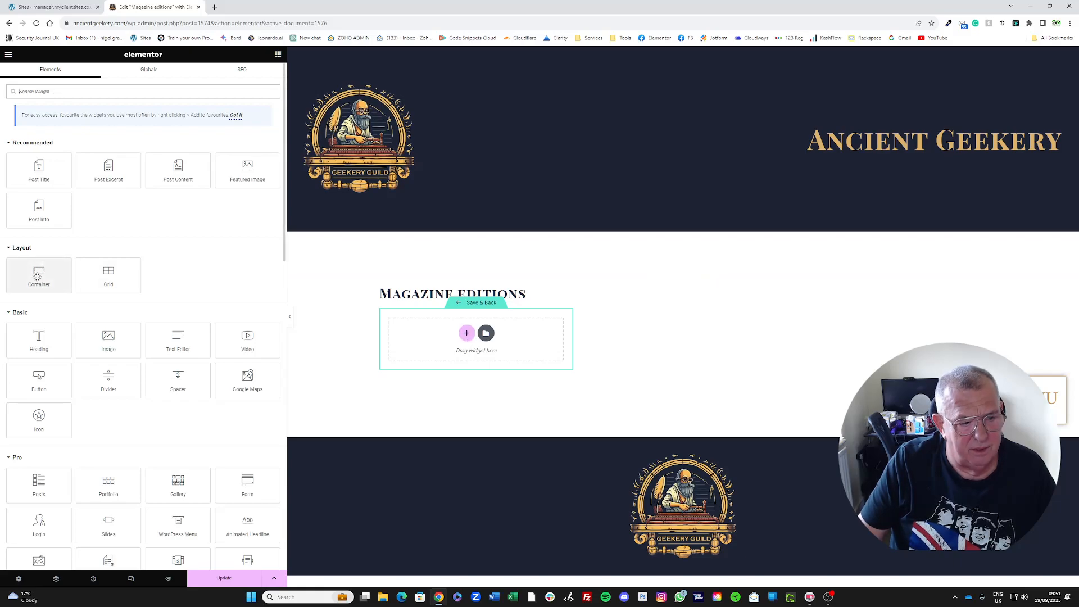
Add a single column-direction container to the empty loop item template
click(467, 333)
click(442, 355)
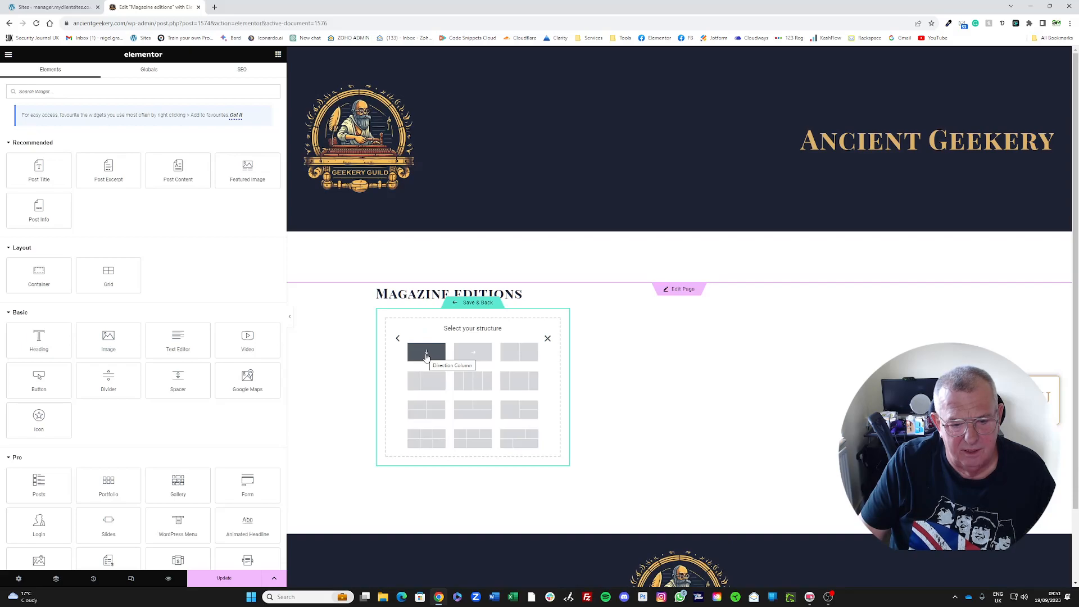
click(426, 355)
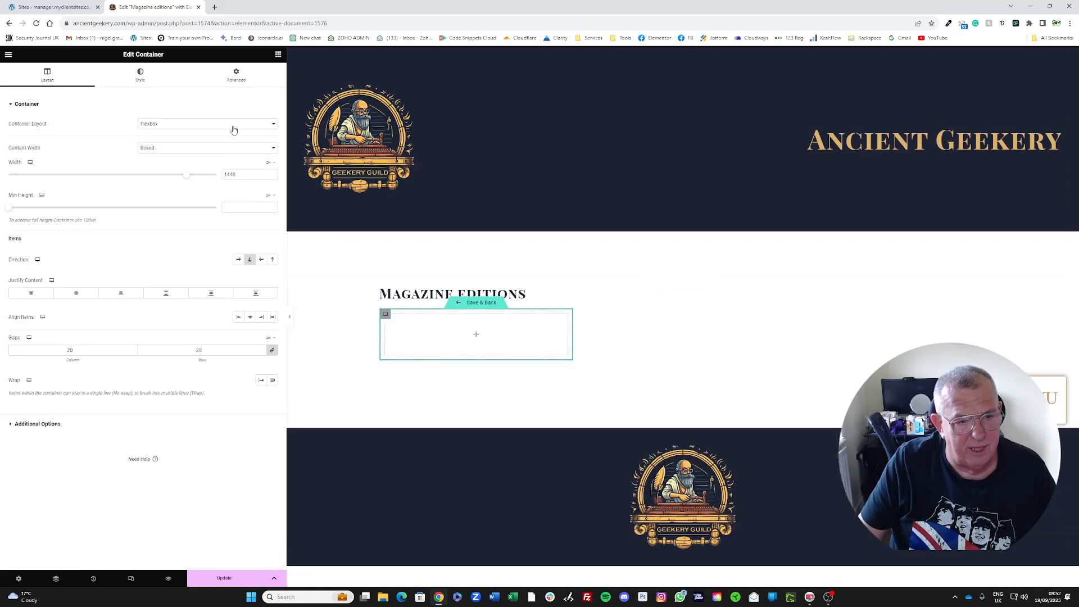
Set the loop item container's padding to 0 on all sides and its minimum height to 380 px
click(230, 85)
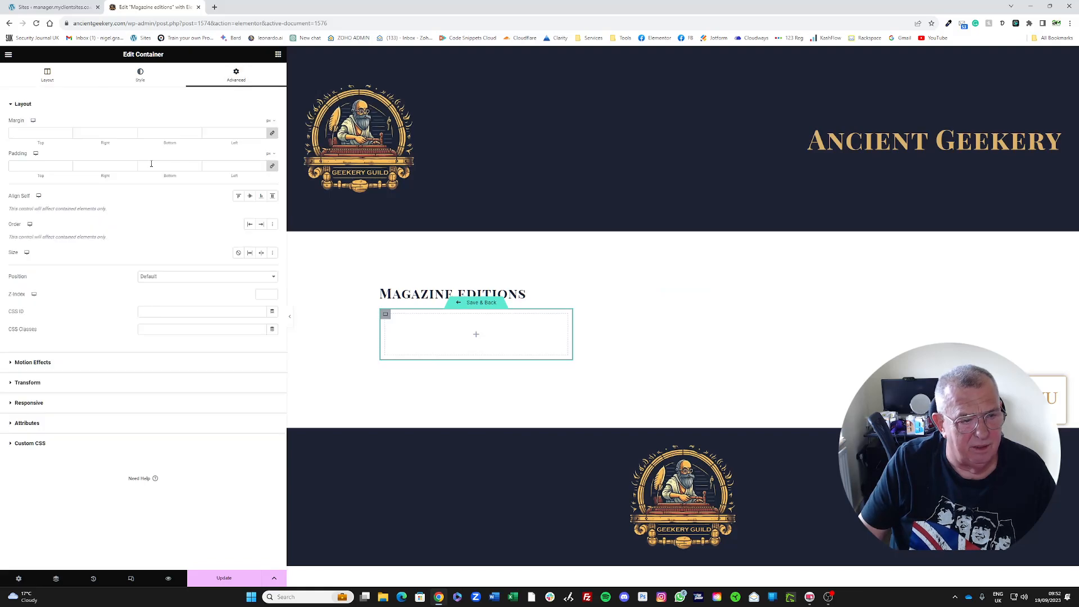
click(31, 167)
text(0)
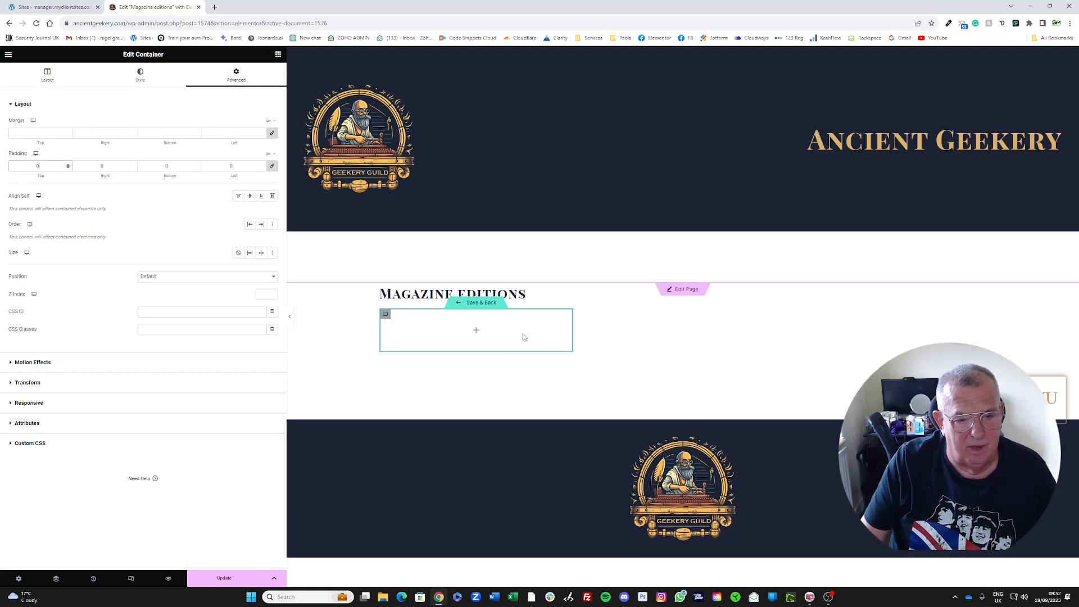
click(47, 74)
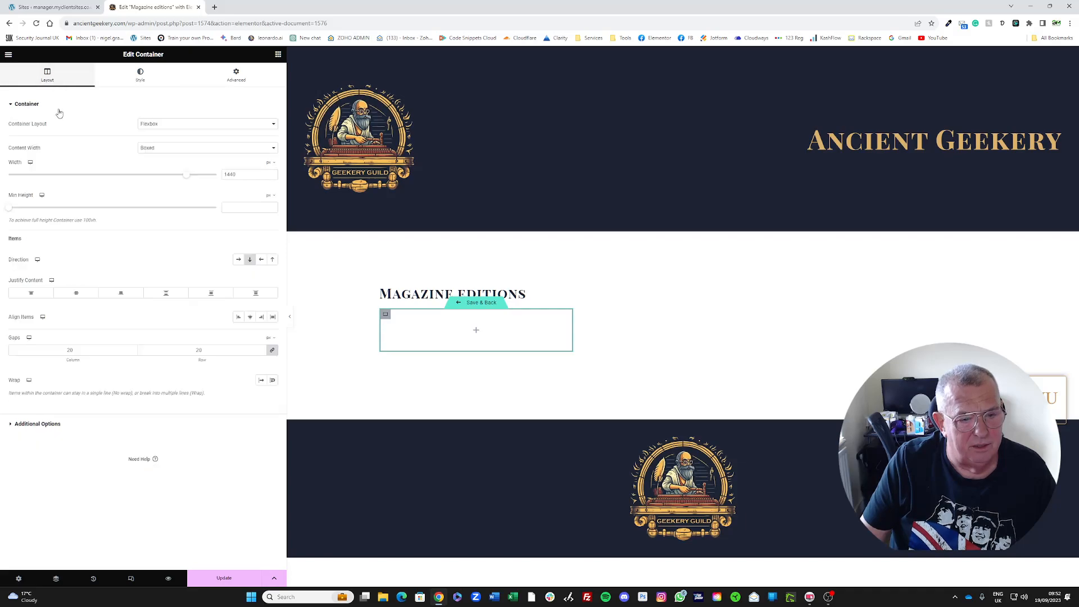
click(237, 208)
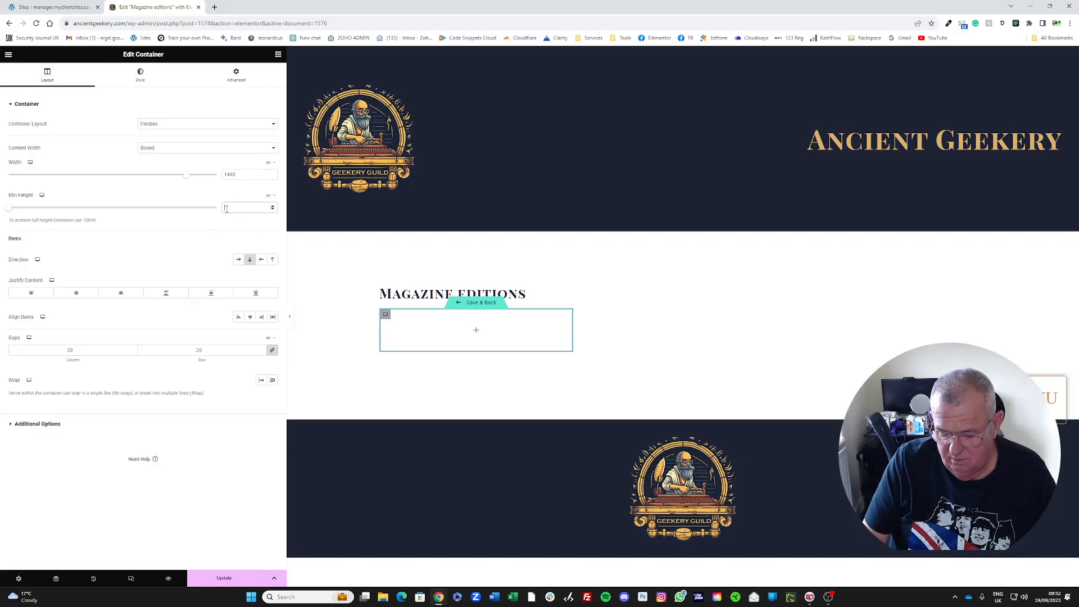
text(380)
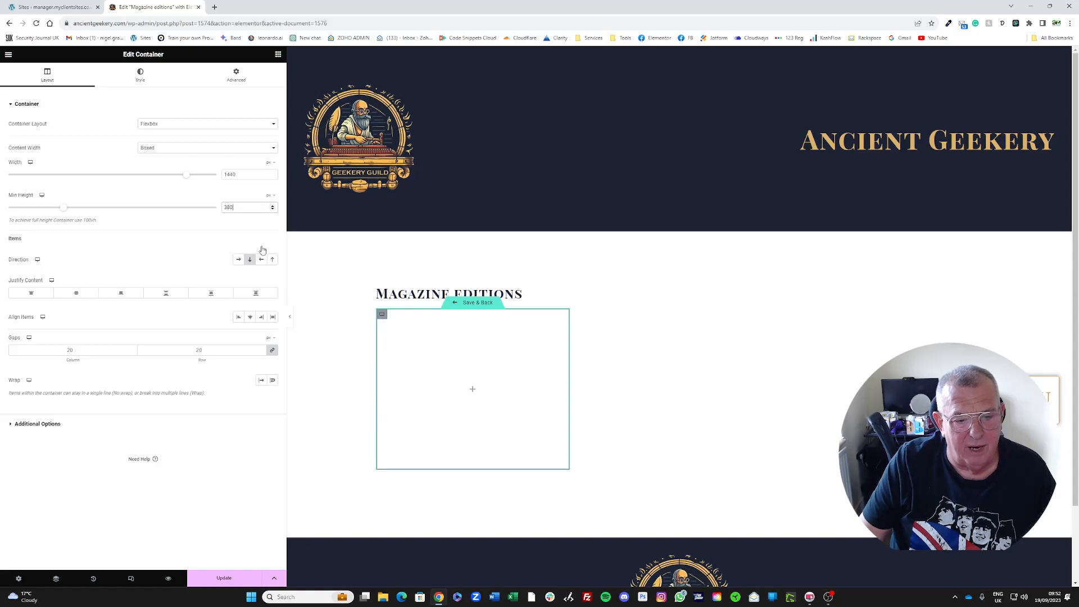
Give the container a classic background that uses the dynamic Featured Image
click(145, 75)
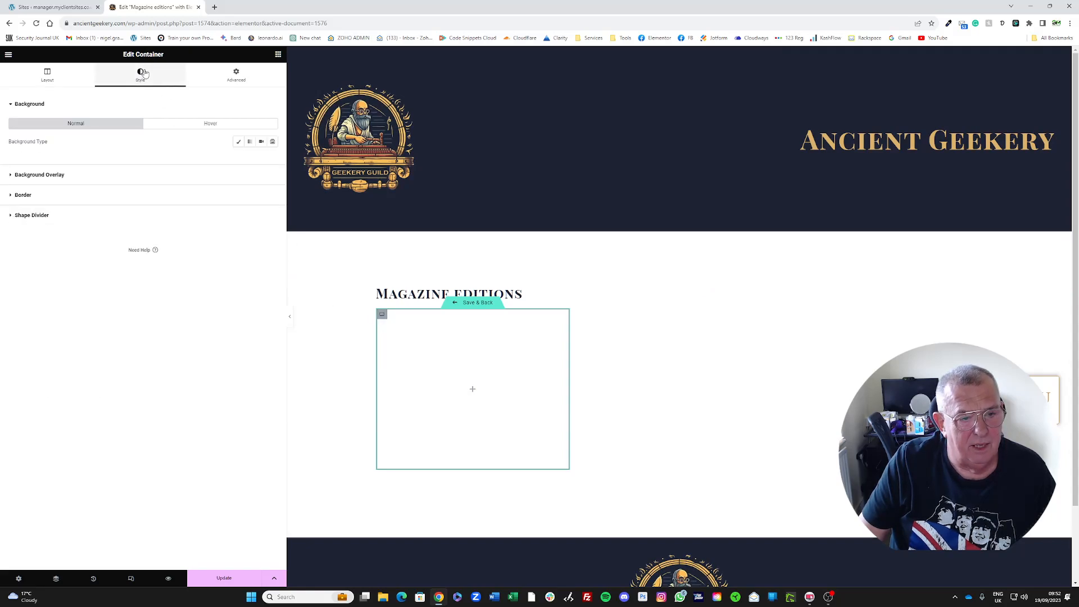
click(238, 141)
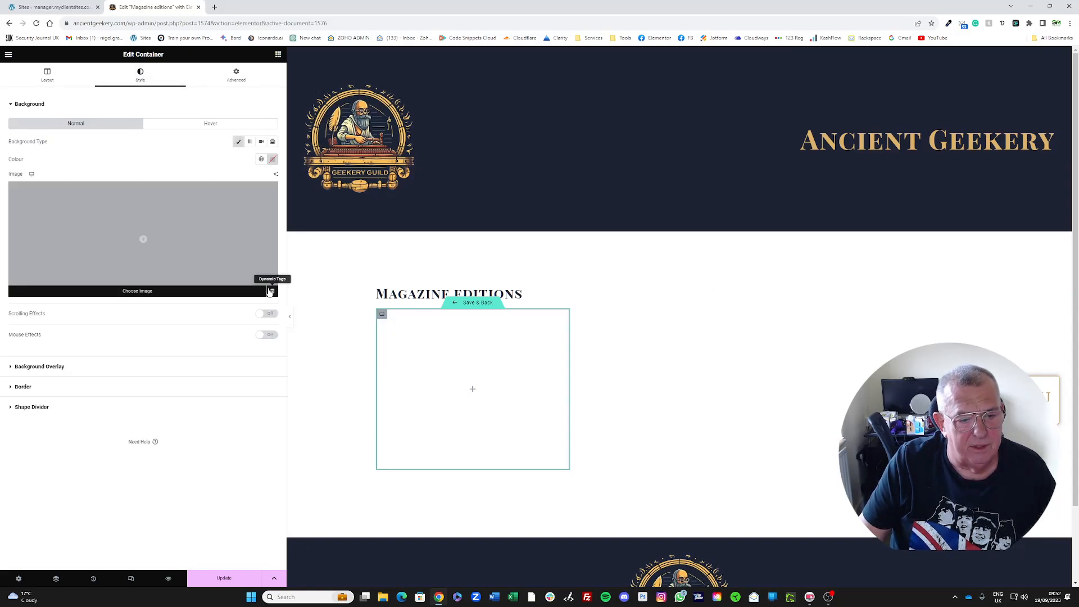
click(271, 292)
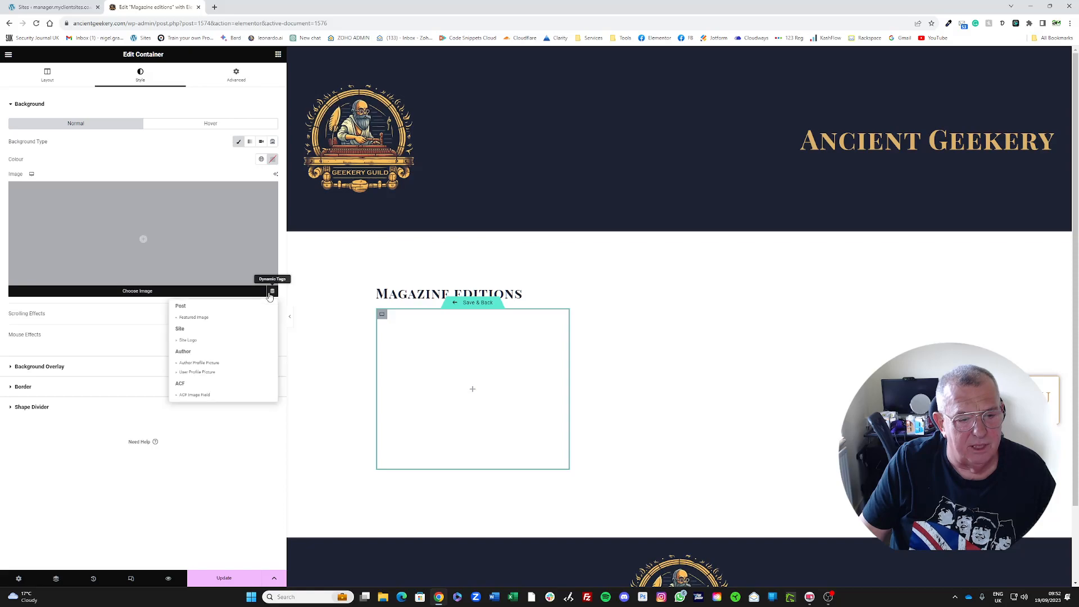
click(193, 318)
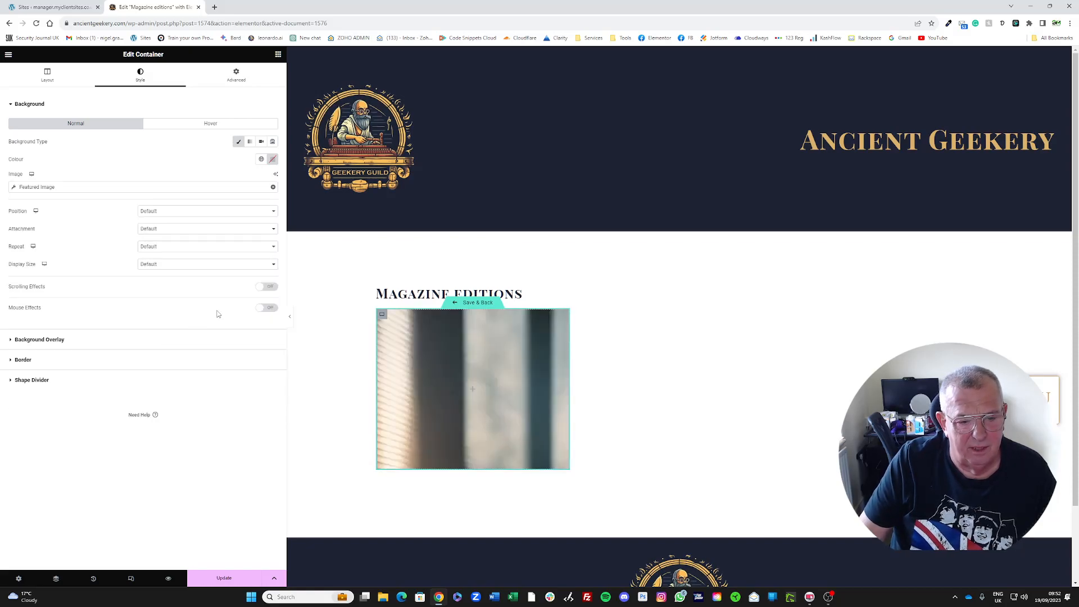
Set the background image's position to Centre Centre, repeat to No-repeat and display size to Cover
click(139, 211)
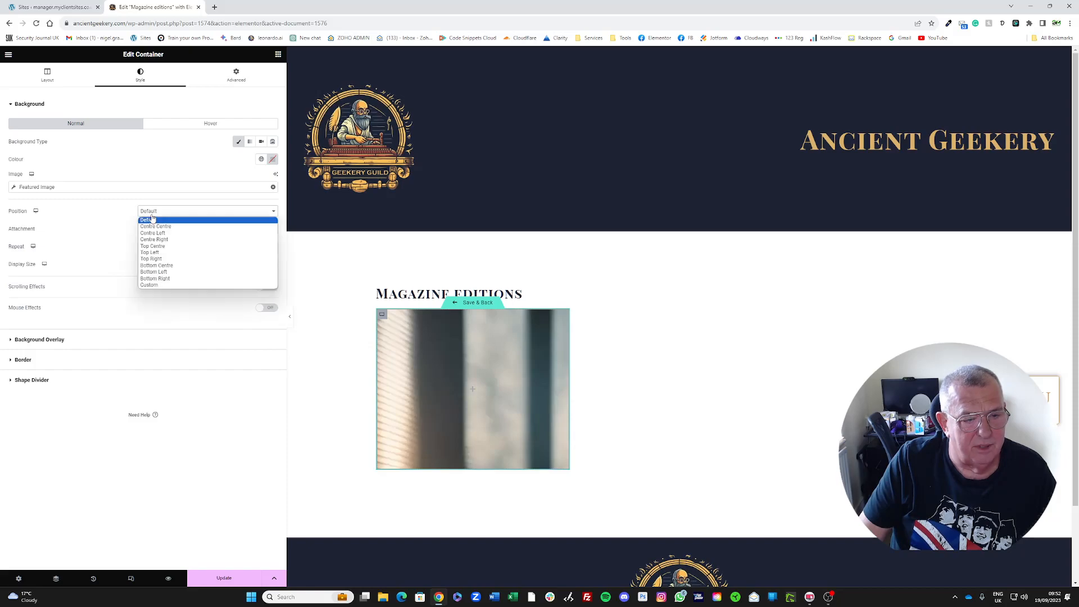
click(147, 226)
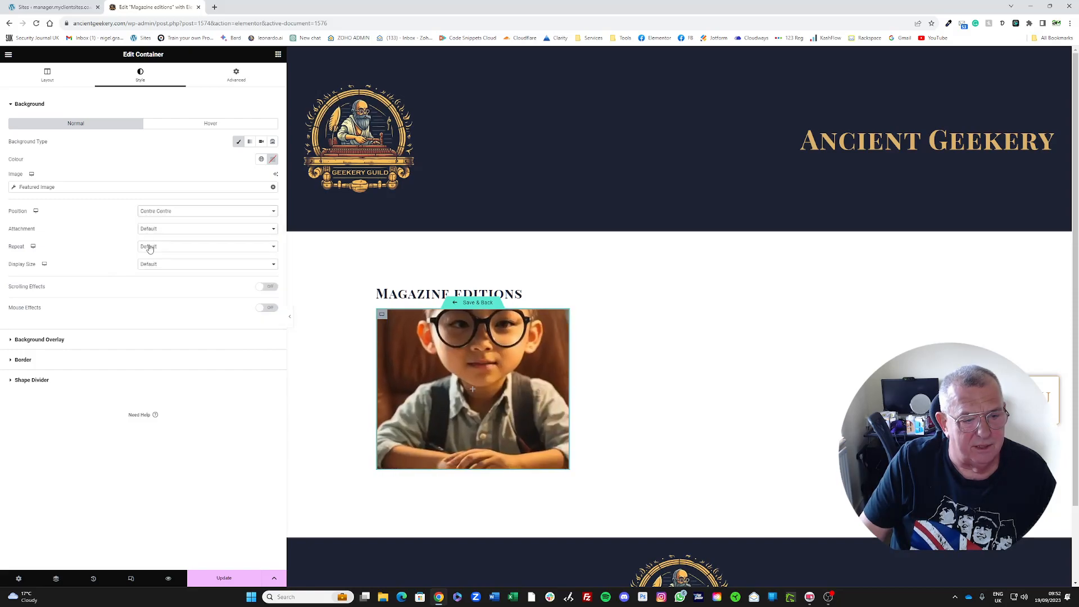
click(150, 248)
click(149, 261)
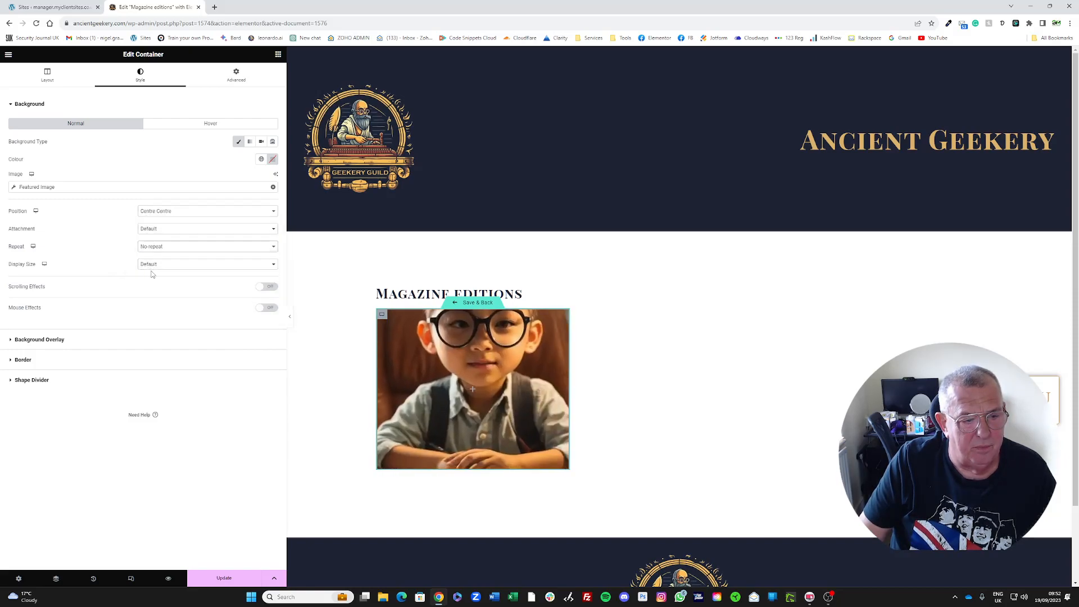
click(149, 265)
click(148, 286)
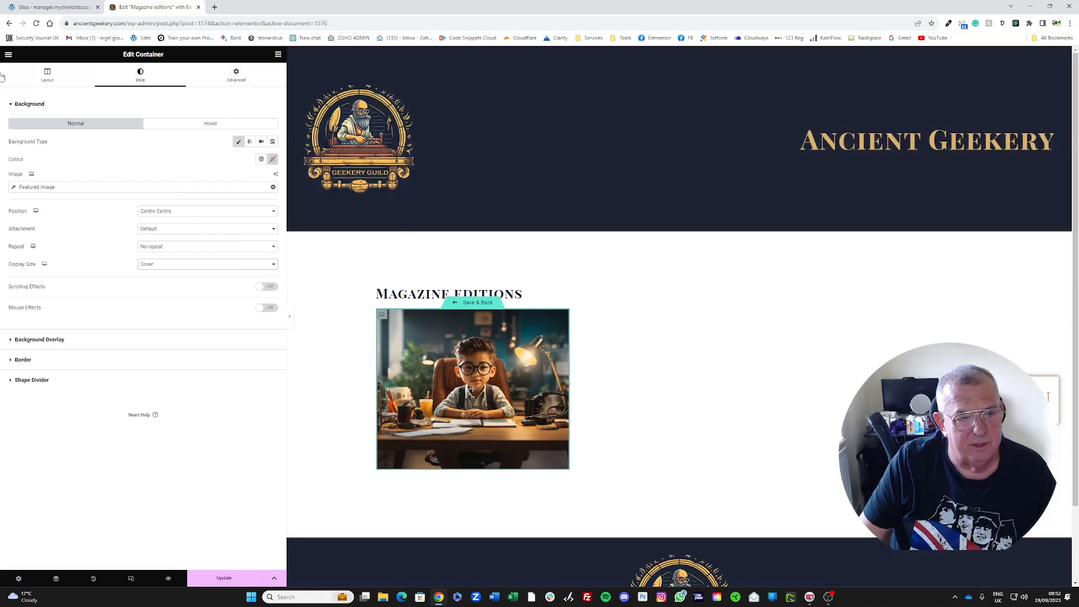
Centre the container's items both vertically and horizontally
click(27, 78)
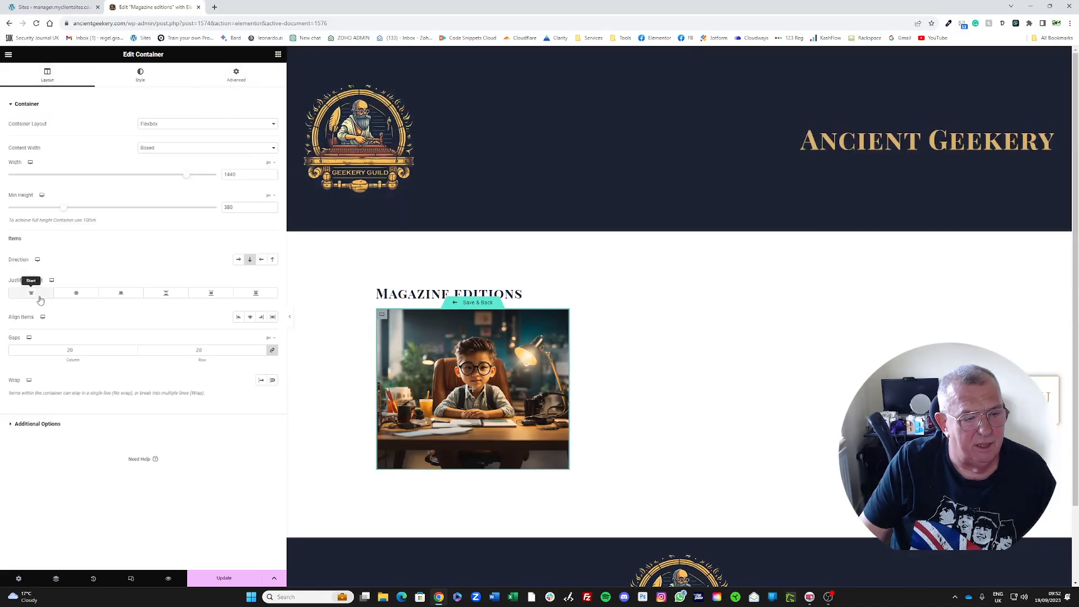
click(74, 294)
click(250, 317)
Add a Heading widget inside the loop item container and link its text to the dynamic Post Title
click(277, 54)
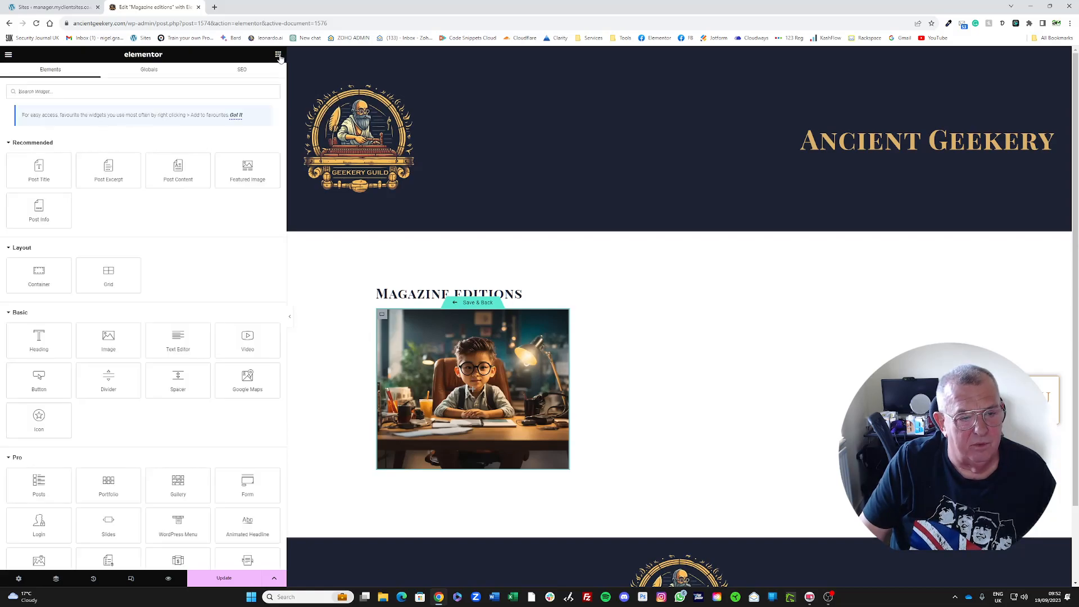
drag(56, 326, 472, 390)
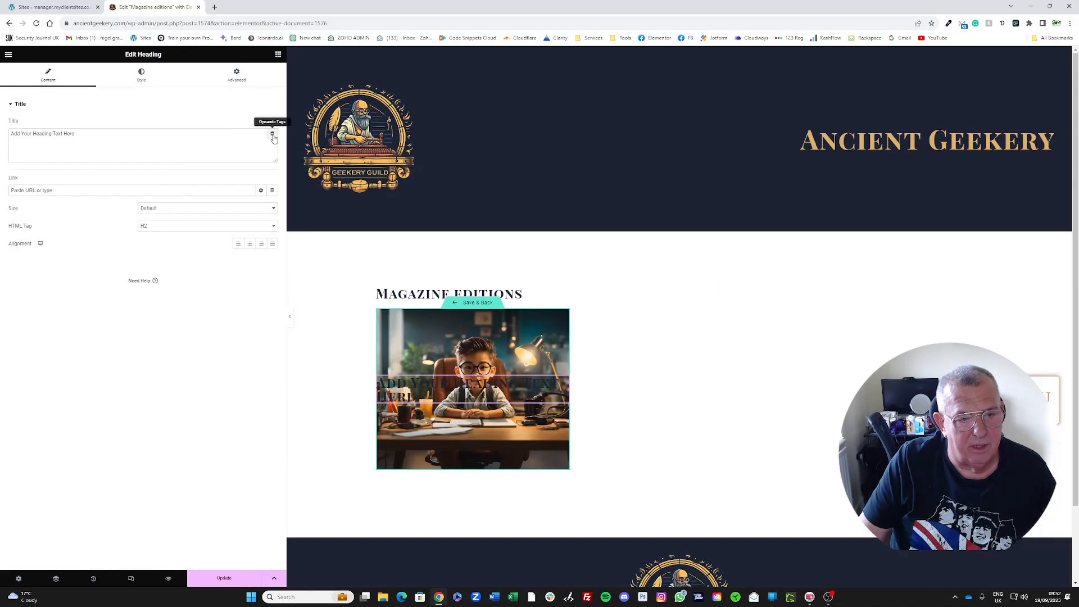
click(273, 134)
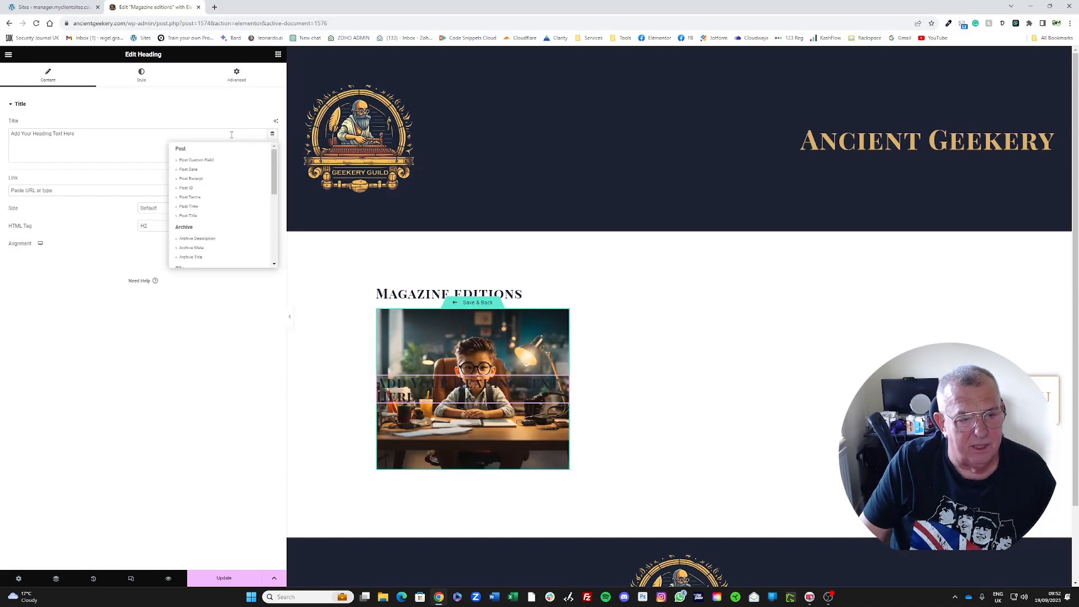
click(191, 216)
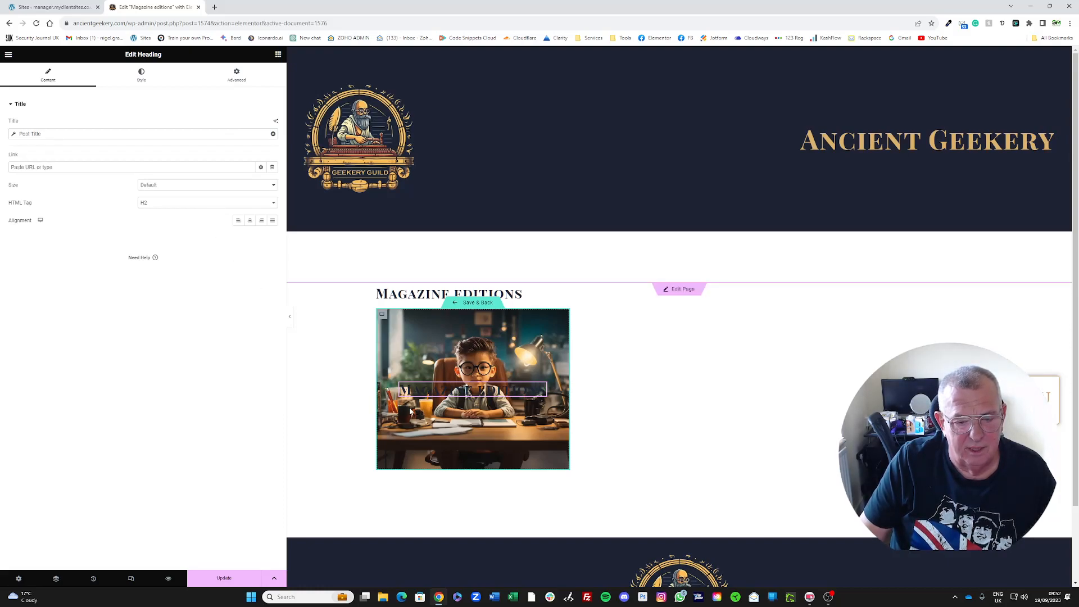
Colour the loop item heading with the global Ice White, centre its alignment and set its HTML tag to H3
click(147, 73)
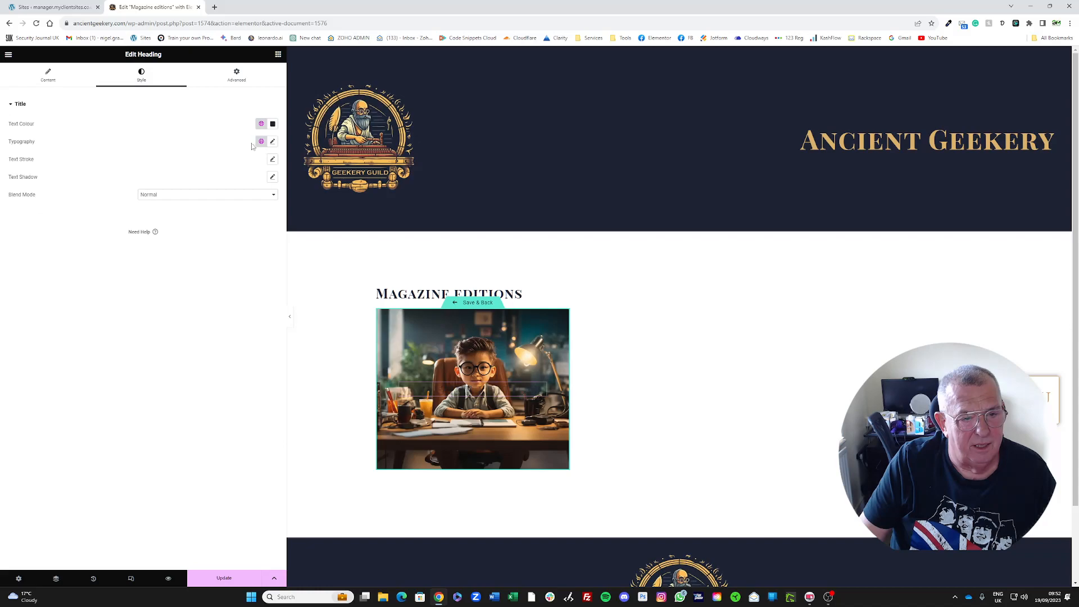
click(261, 125)
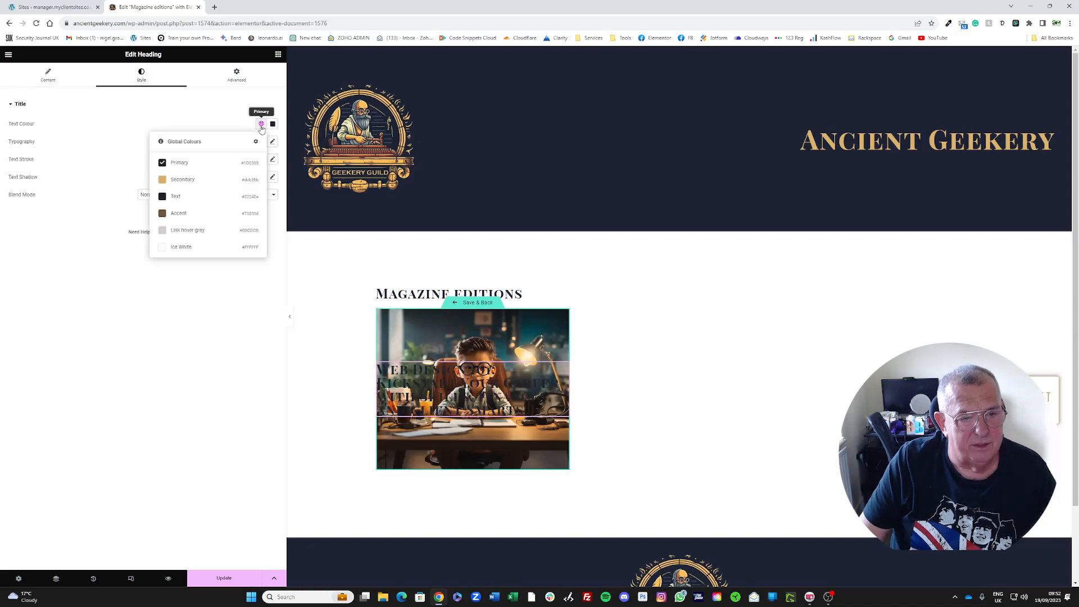
click(191, 249)
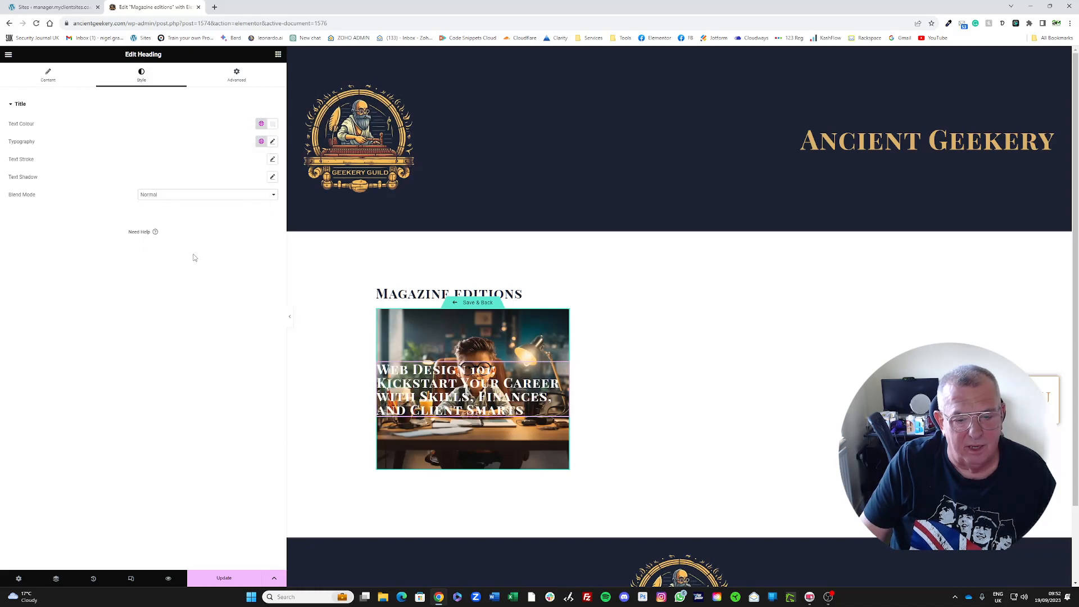
click(47, 75)
click(250, 220)
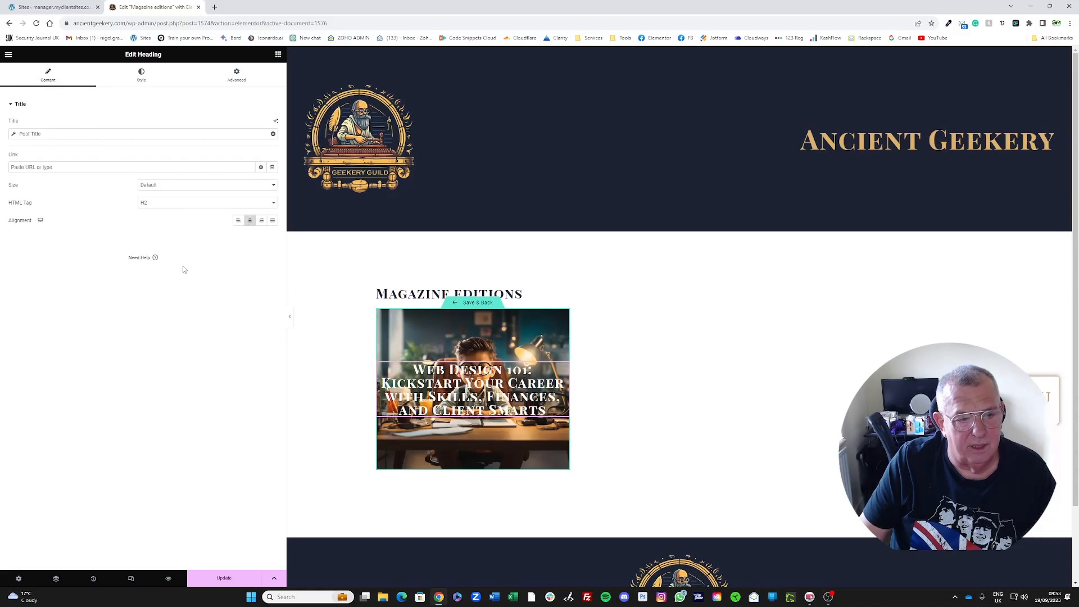
click(168, 209)
click(161, 225)
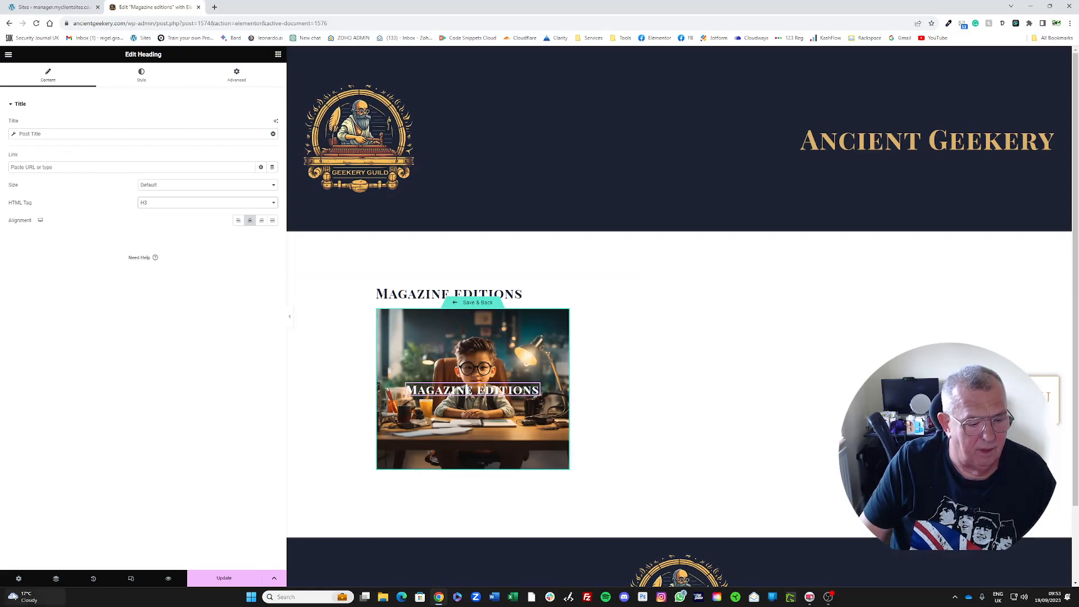
Check the available query source types in the loop item's settings
click(18, 579)
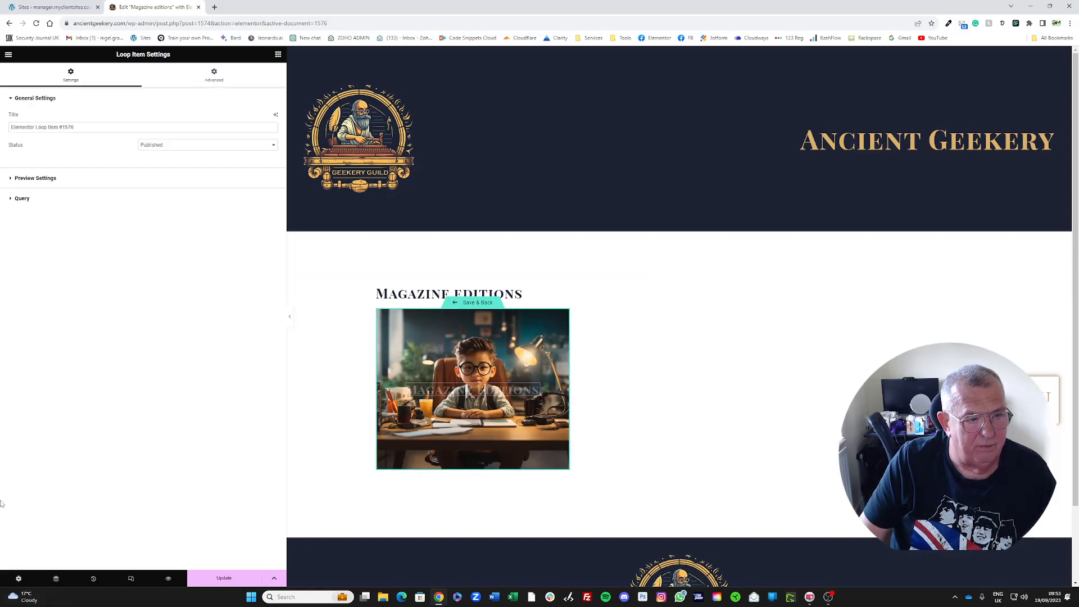
click(20, 199)
click(180, 158)
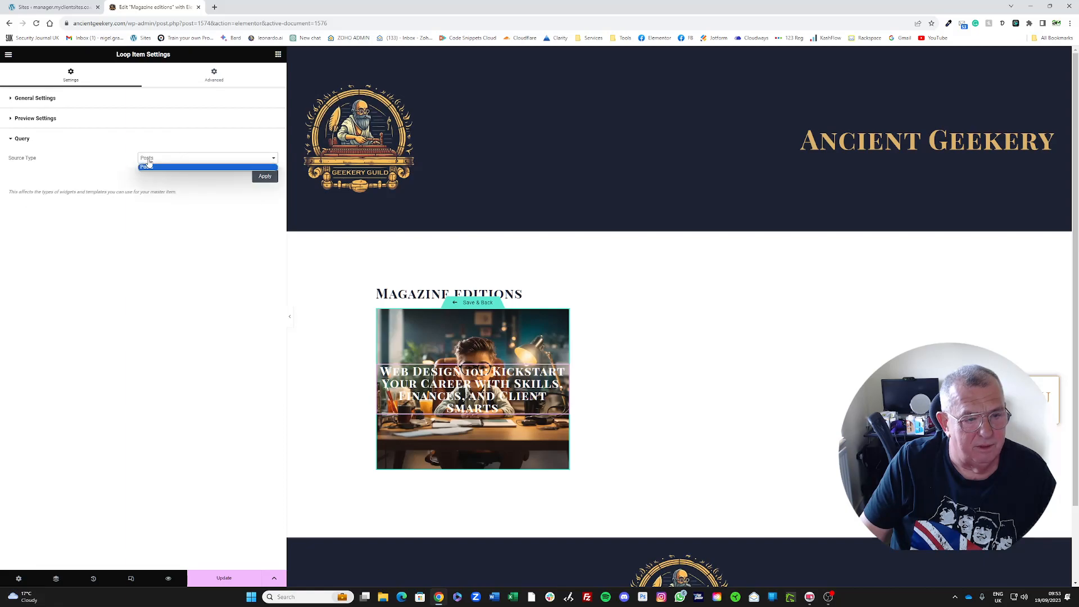
click(22, 140)
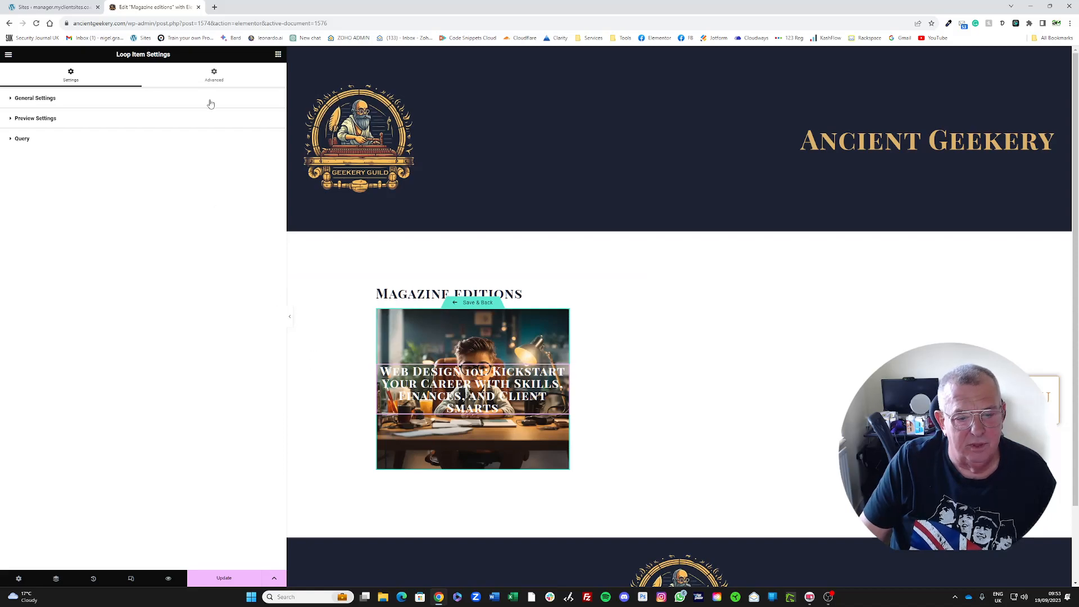
Find the Button widget and add it beneath the heading in the loop item container
click(278, 55)
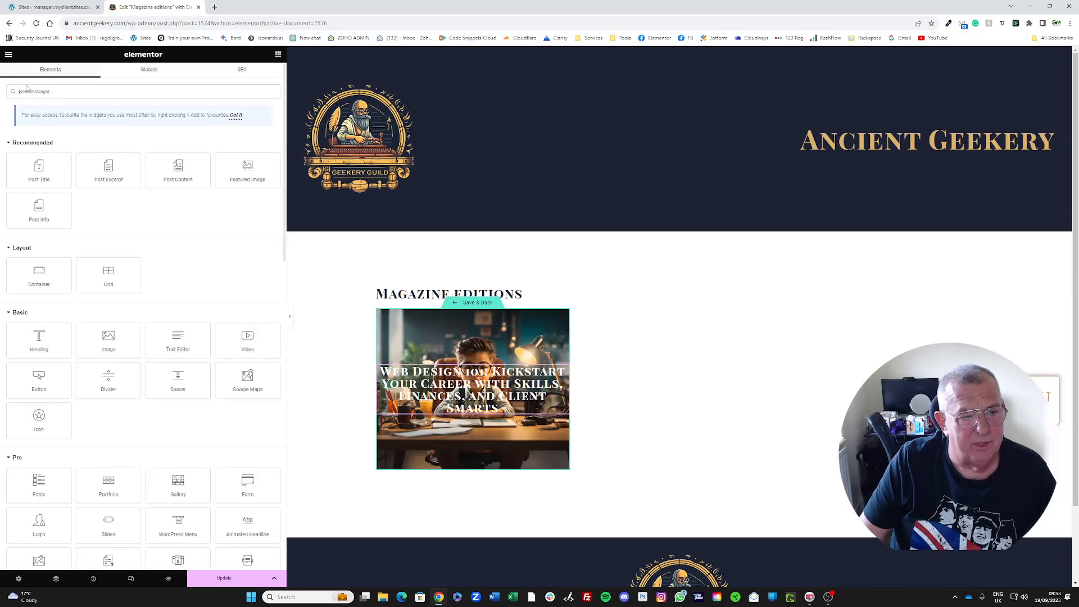
click(20, 91)
text(butt)
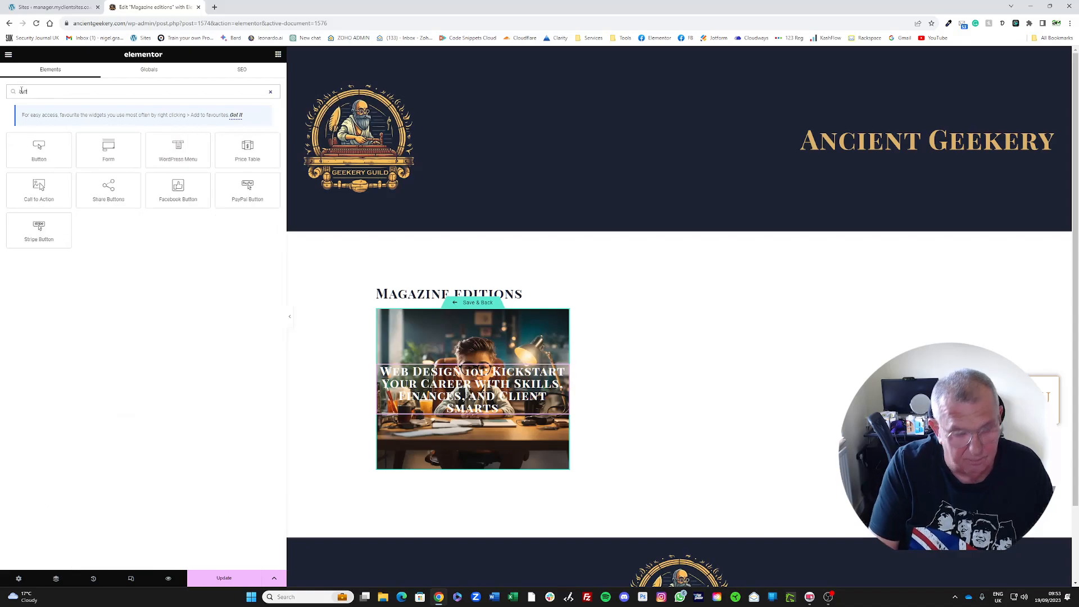
drag(39, 147, 483, 416)
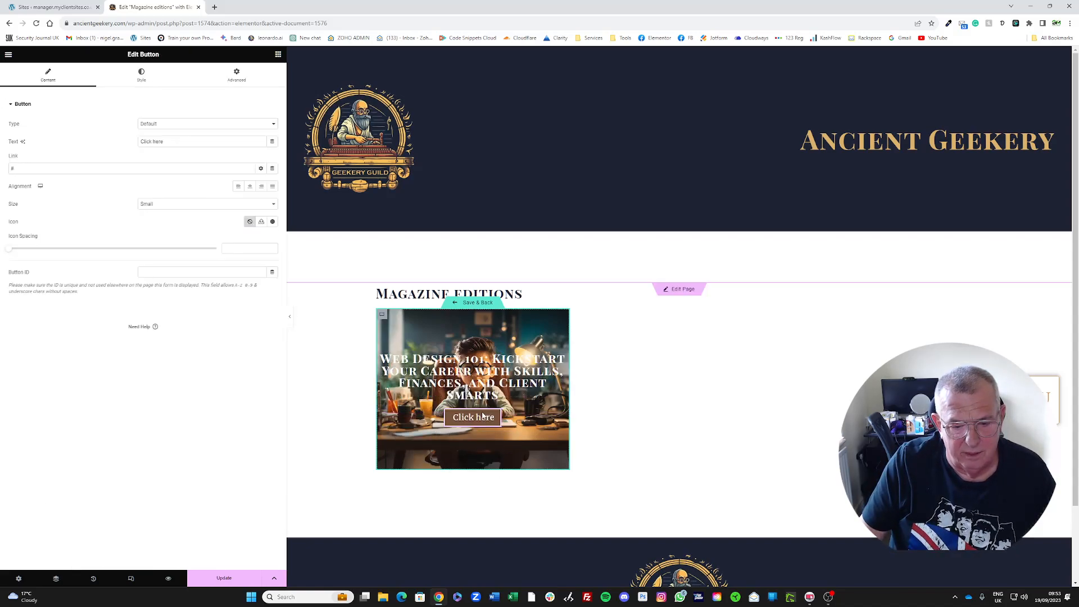
Change the loop item button's text to "Read full edition"
click(383, 314)
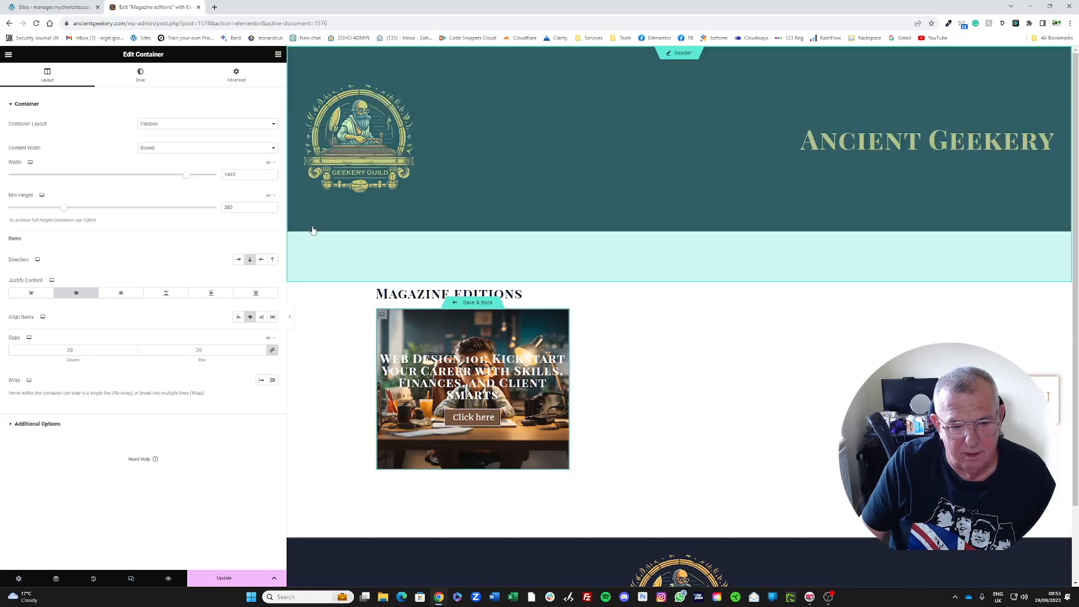
click(239, 78)
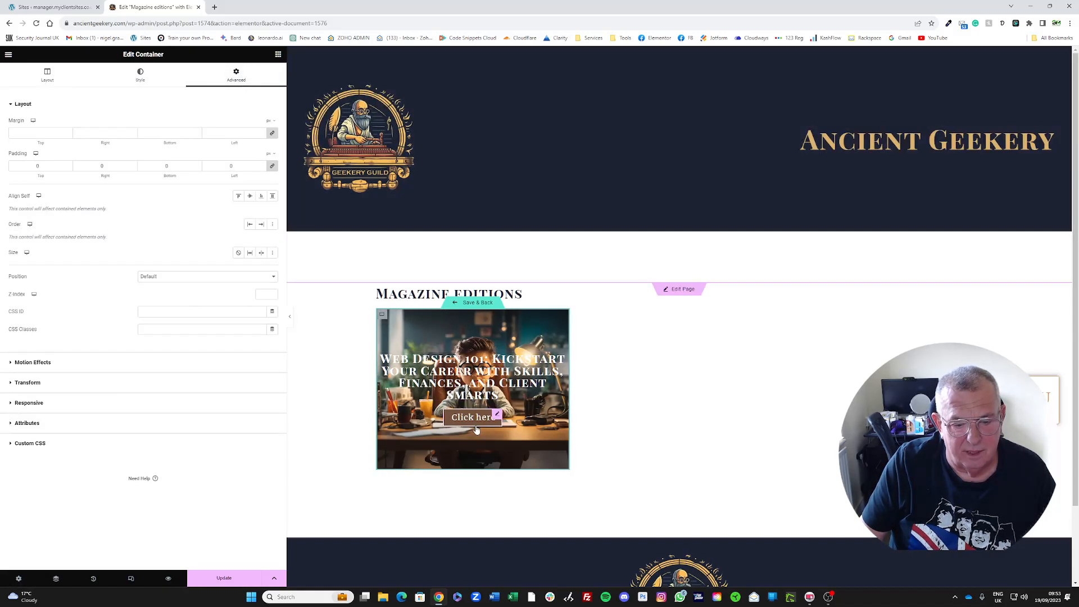
click(493, 417)
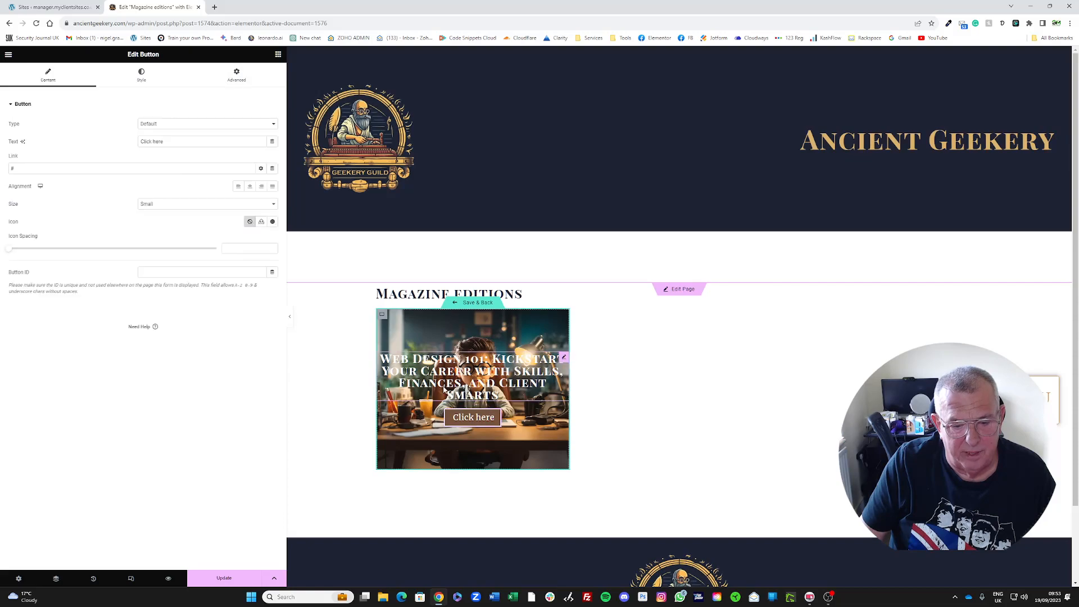
drag(194, 144, 56, 148)
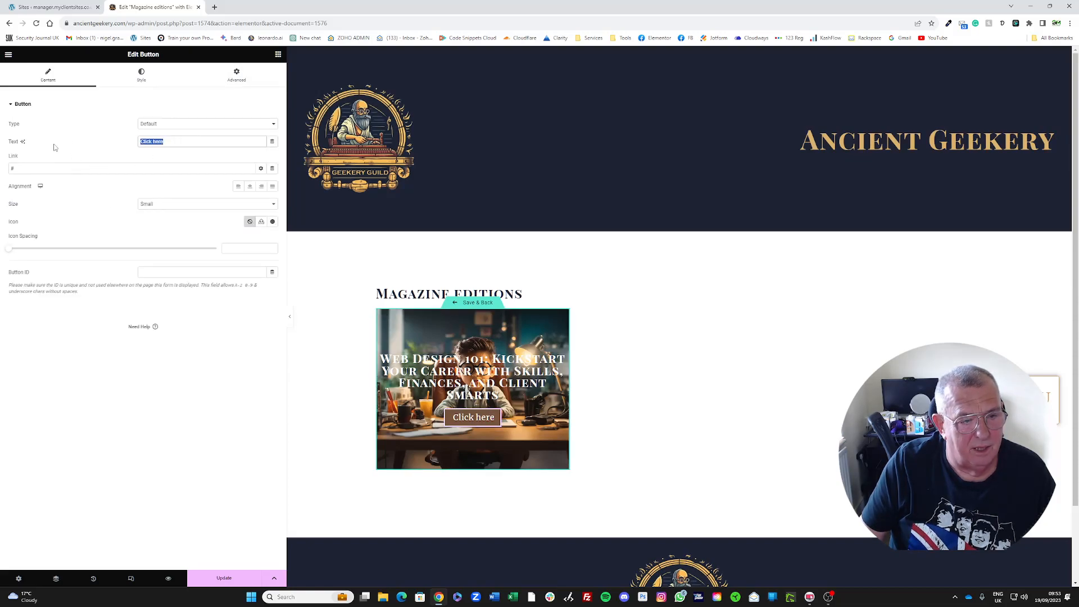
text(Read)
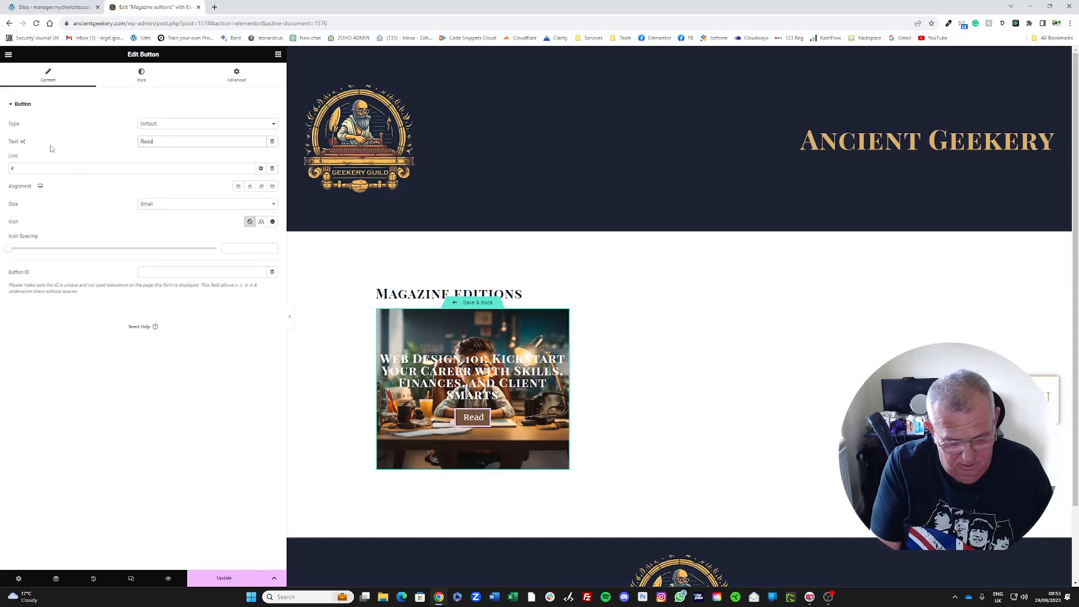
text( full edition)
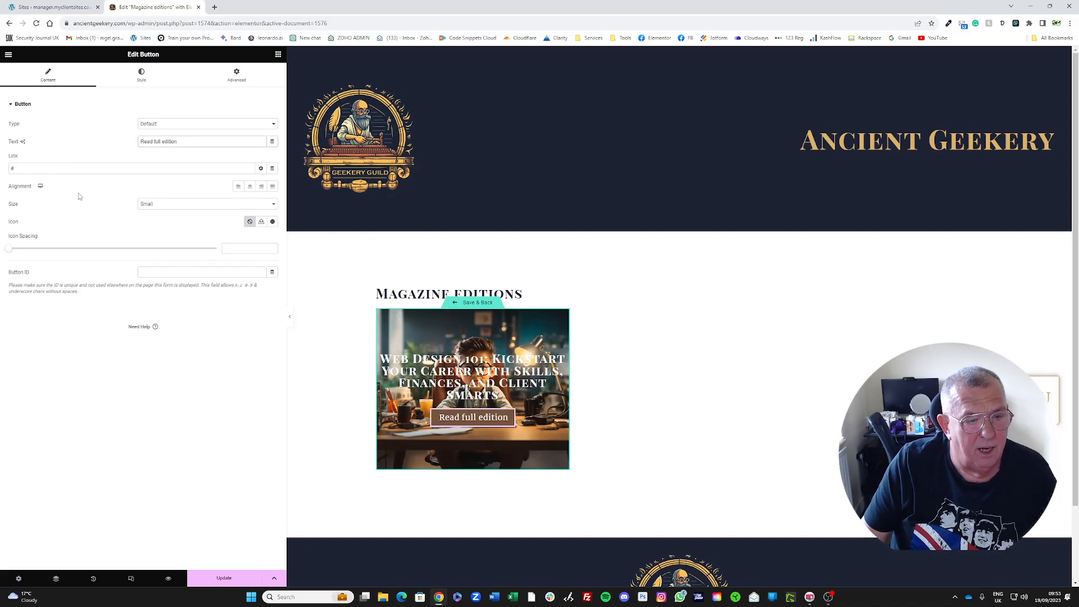
Give the button the global Primary background colour, border type None and a border radius of 0
click(149, 82)
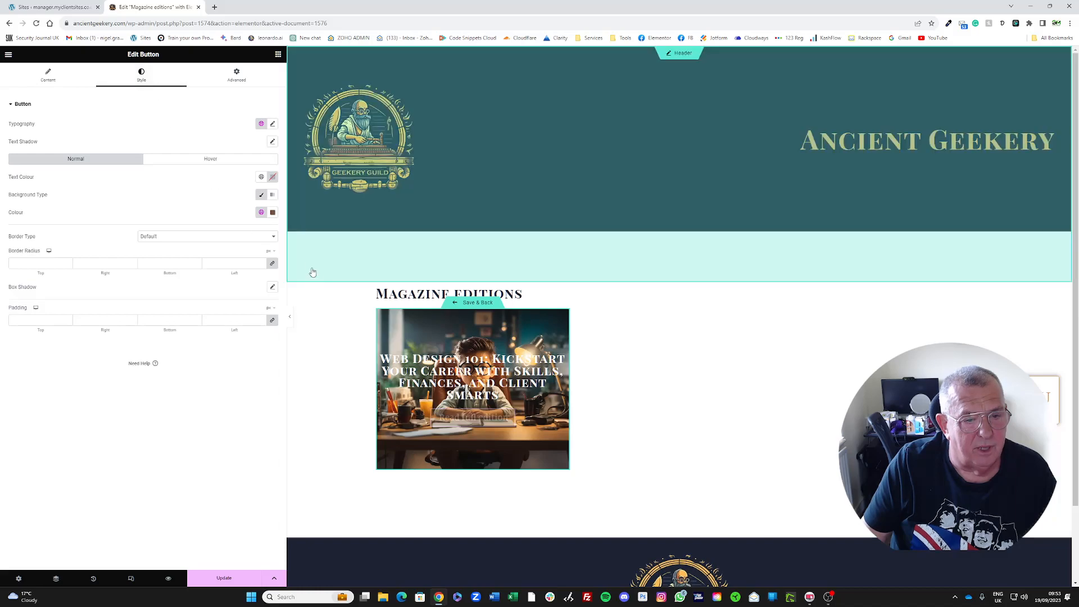
click(260, 213)
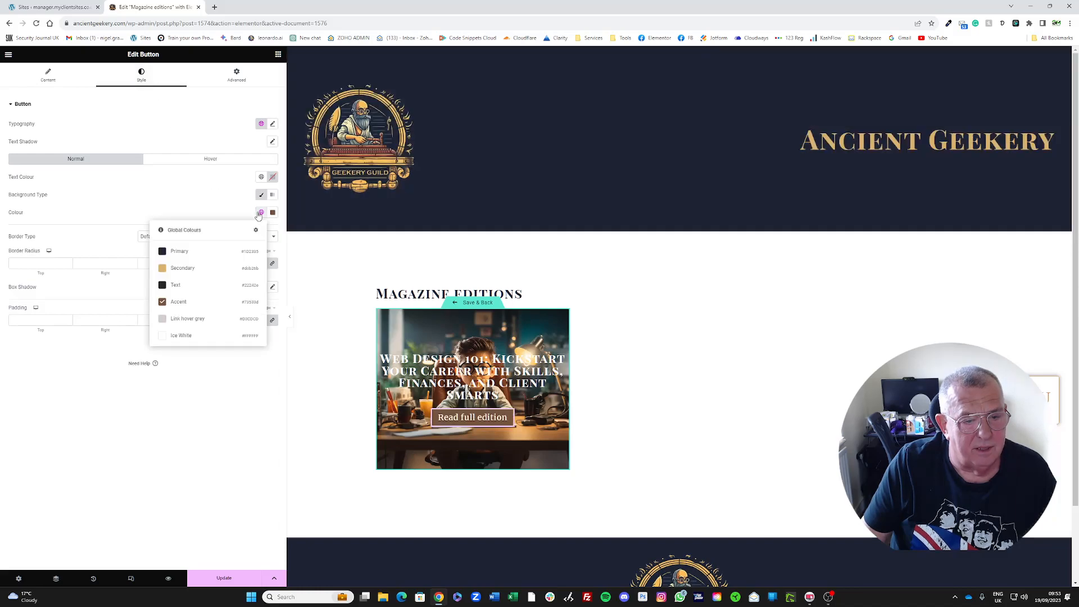
click(183, 251)
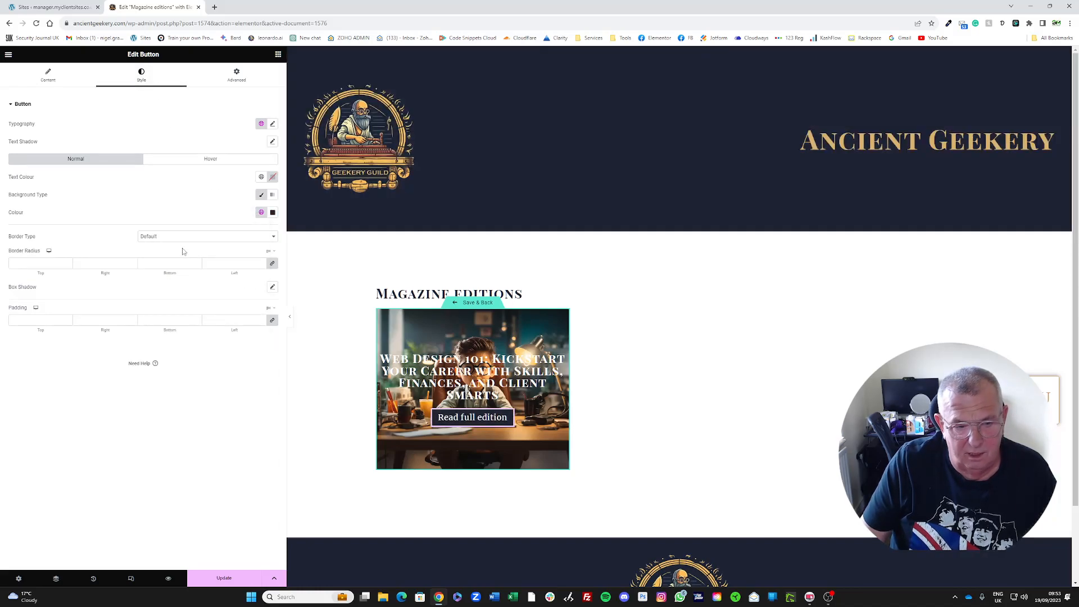
click(158, 241)
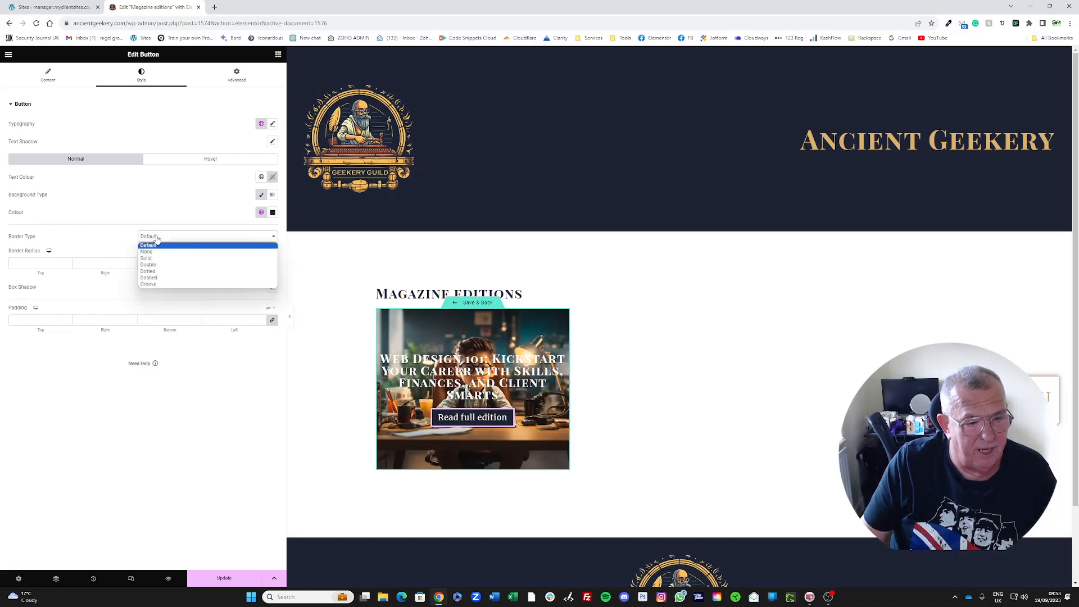
click(161, 251)
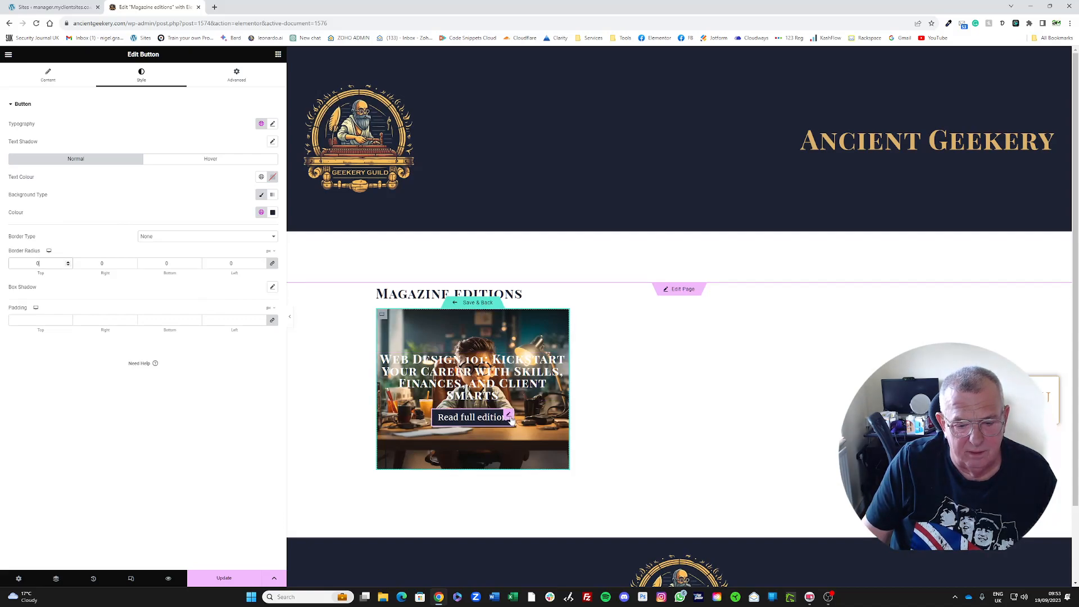
Set the button's width to Full Width (100%) and its alignment to justified so it spans the loop item
click(235, 75)
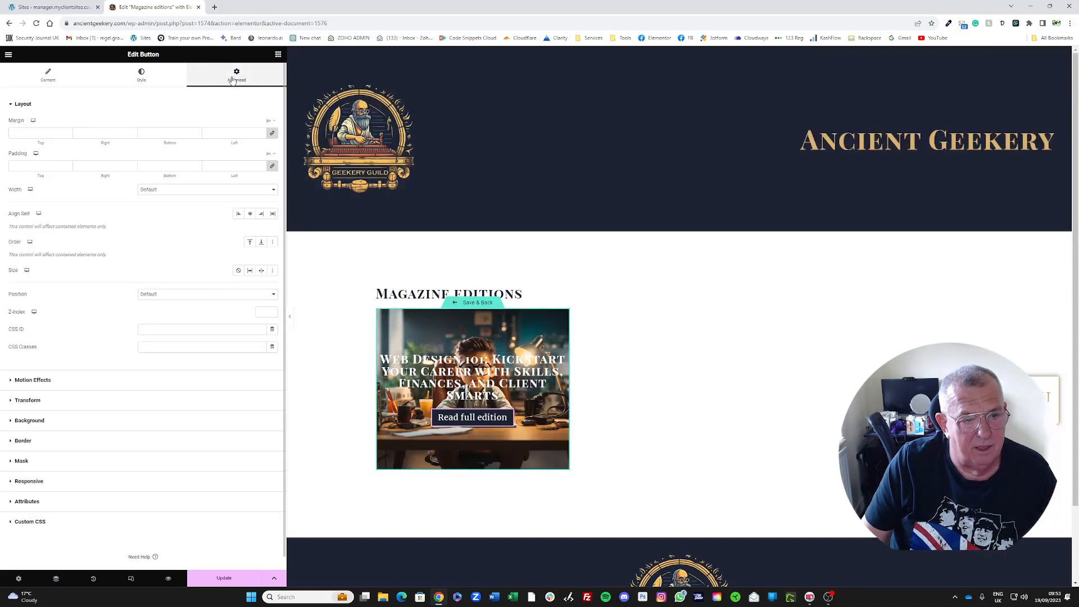
click(161, 195)
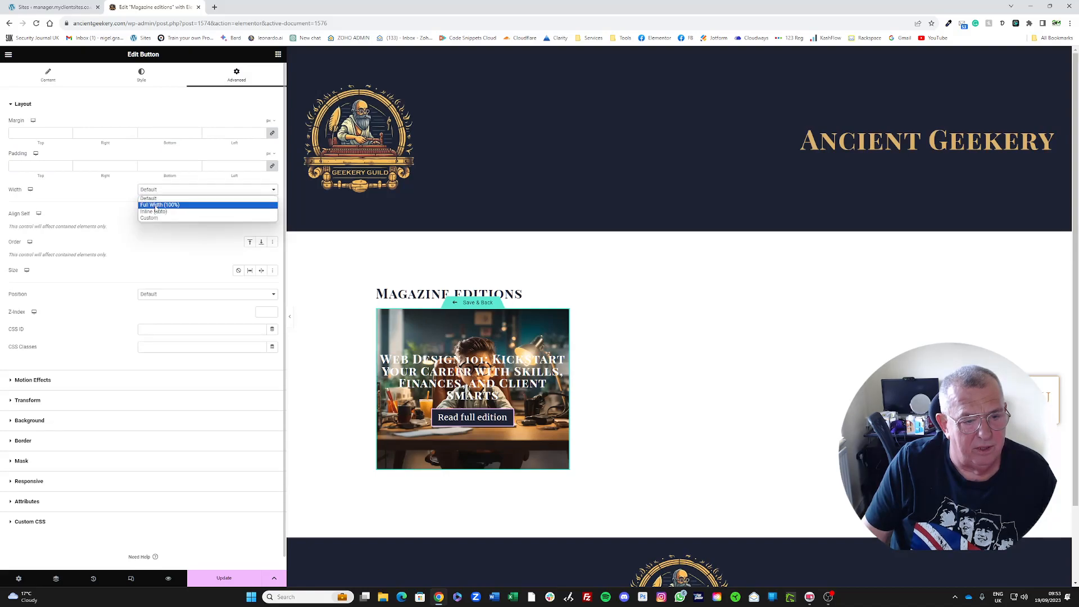
click(157, 208)
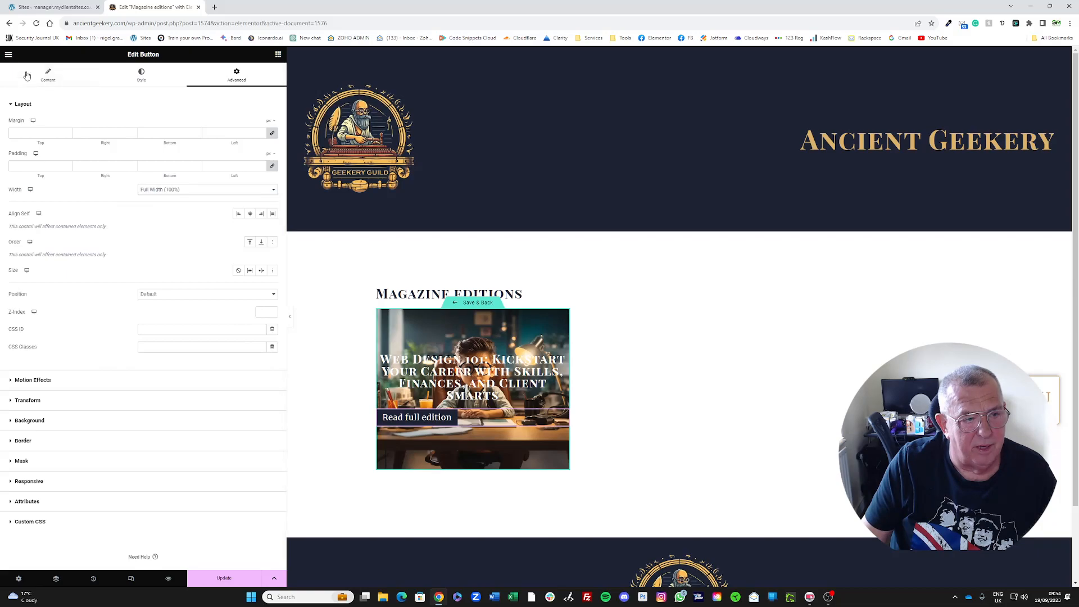
click(47, 75)
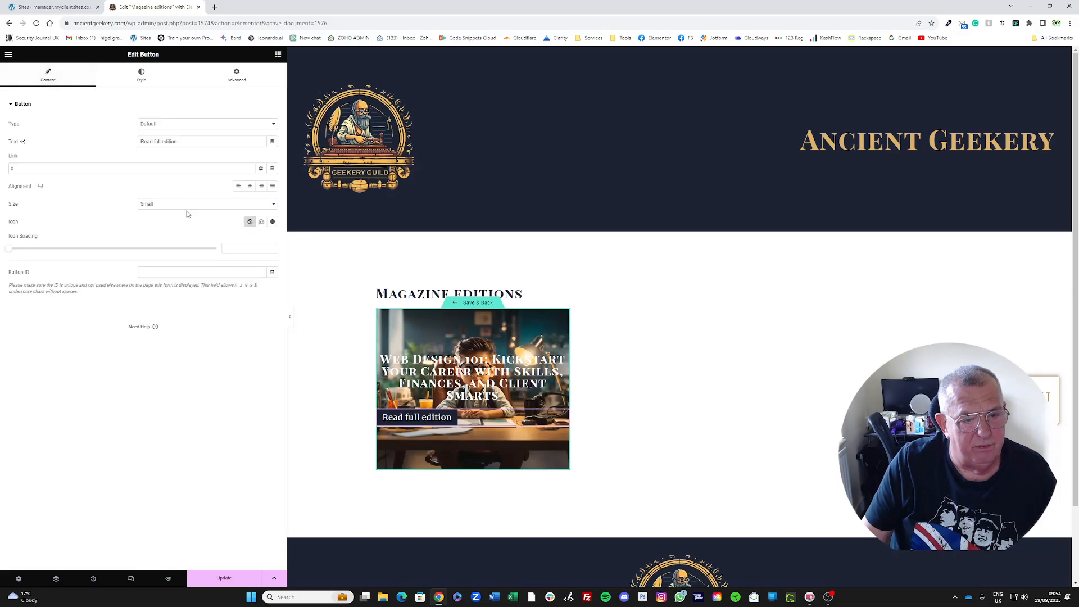
click(272, 188)
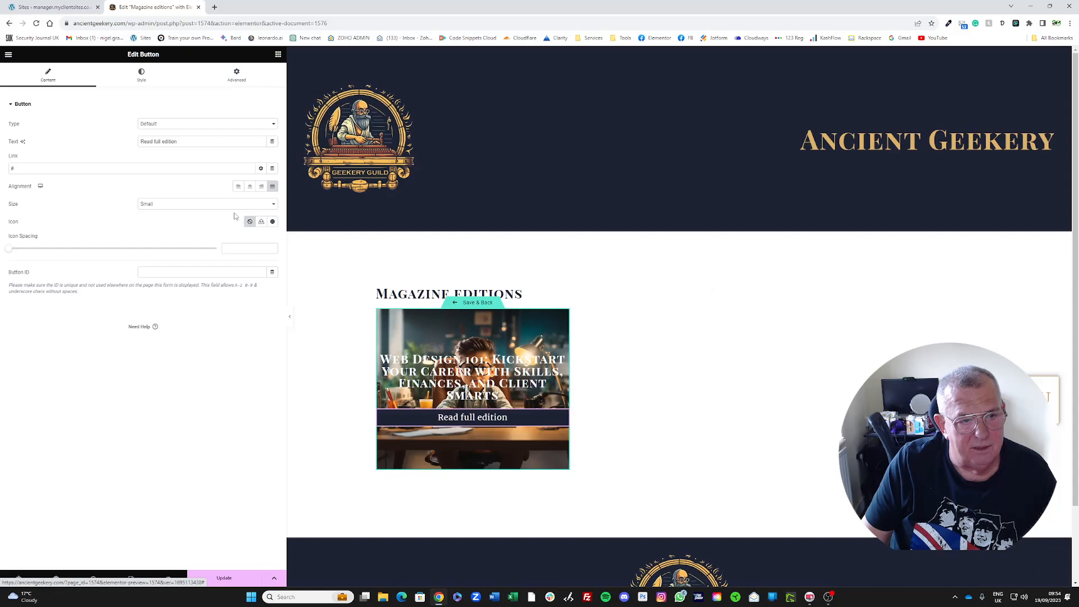
Set the button's position to Absolute with its vertical orientation at the bottom of the container
click(235, 77)
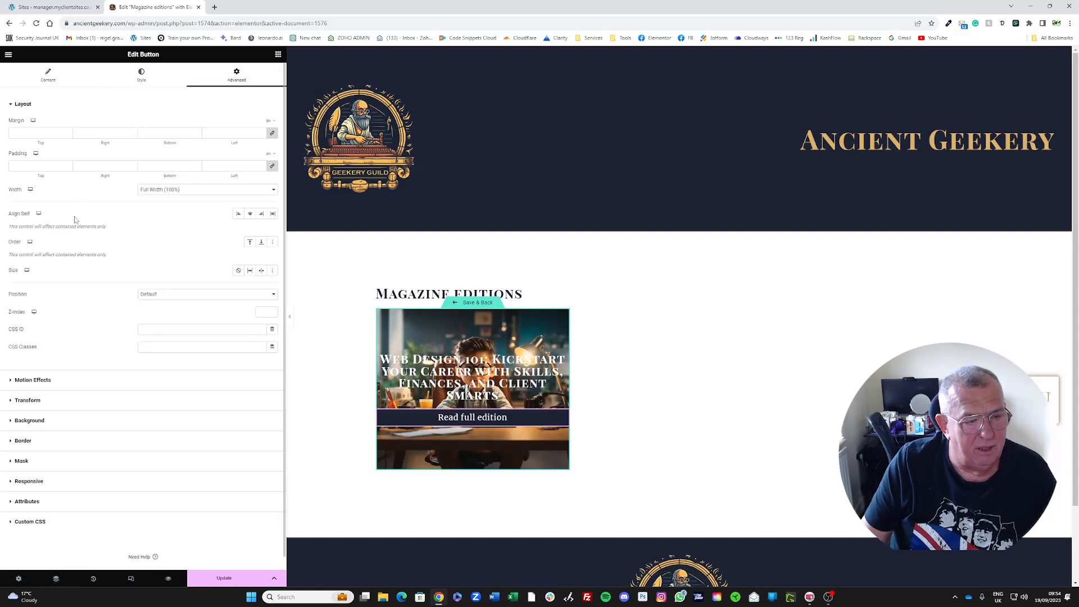
click(154, 298)
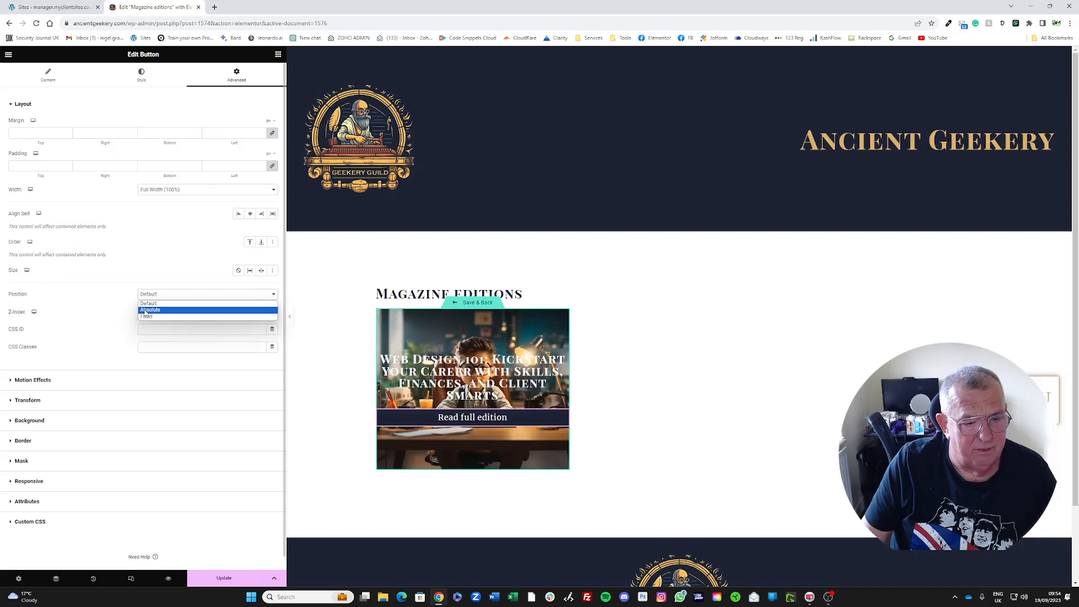
click(147, 310)
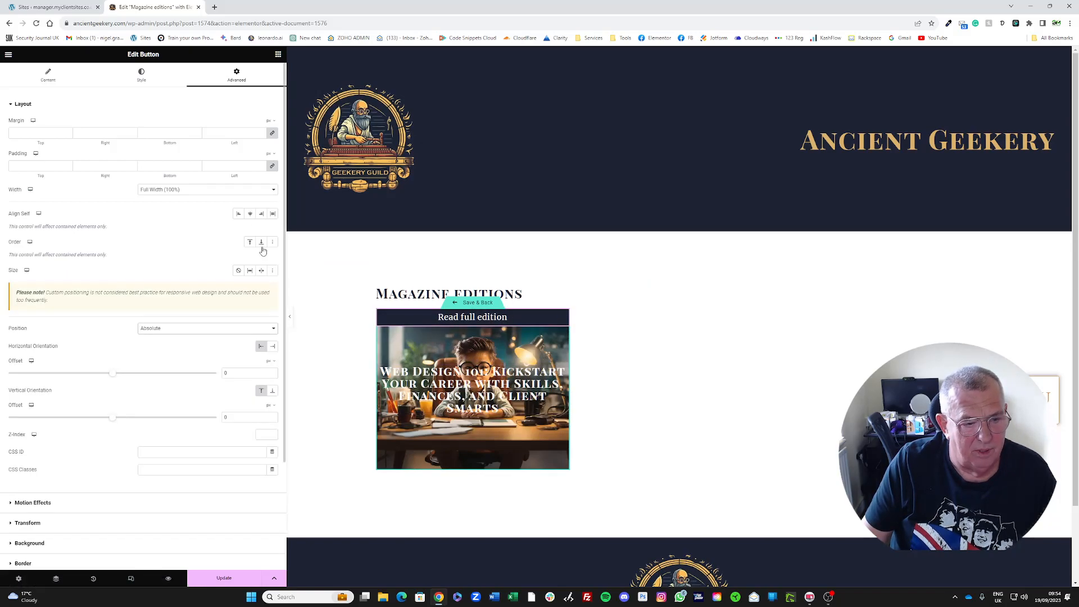
click(272, 391)
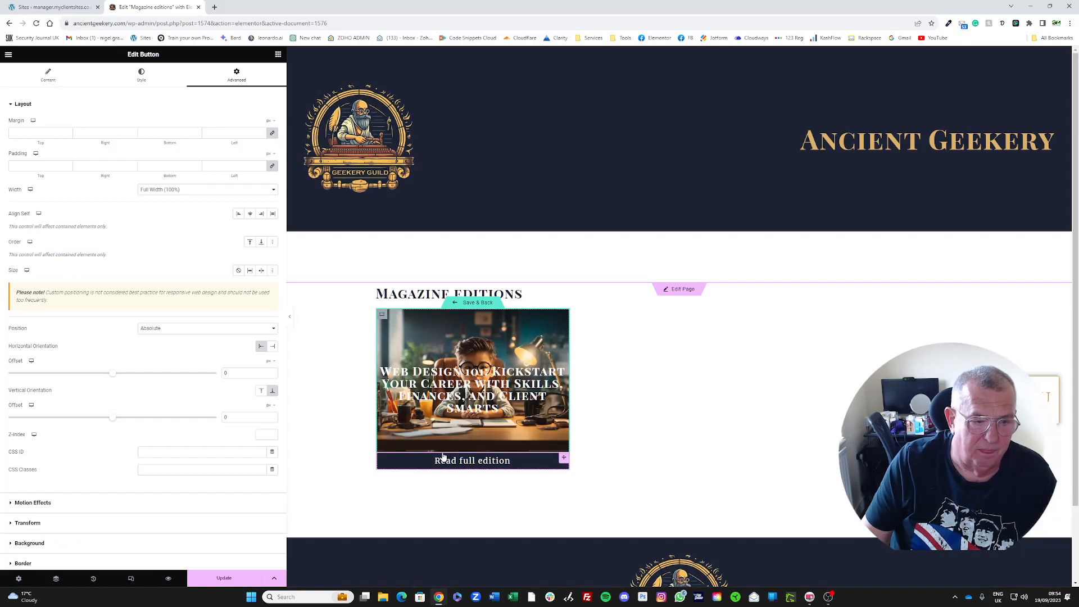
Link the button to the dynamic Post URL, then save the loop item and return to the page
click(47, 75)
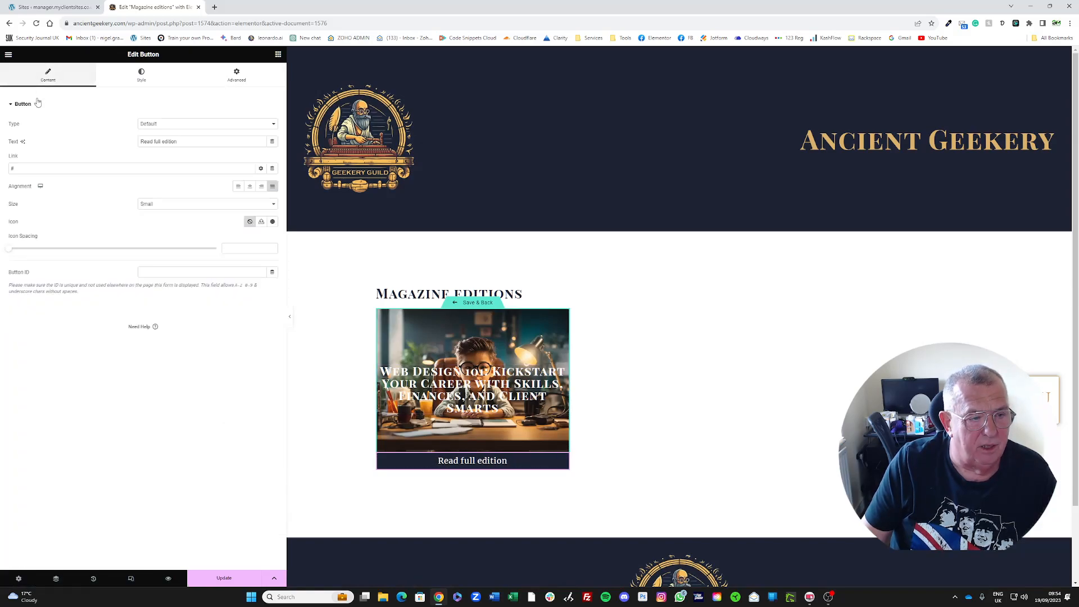
click(273, 169)
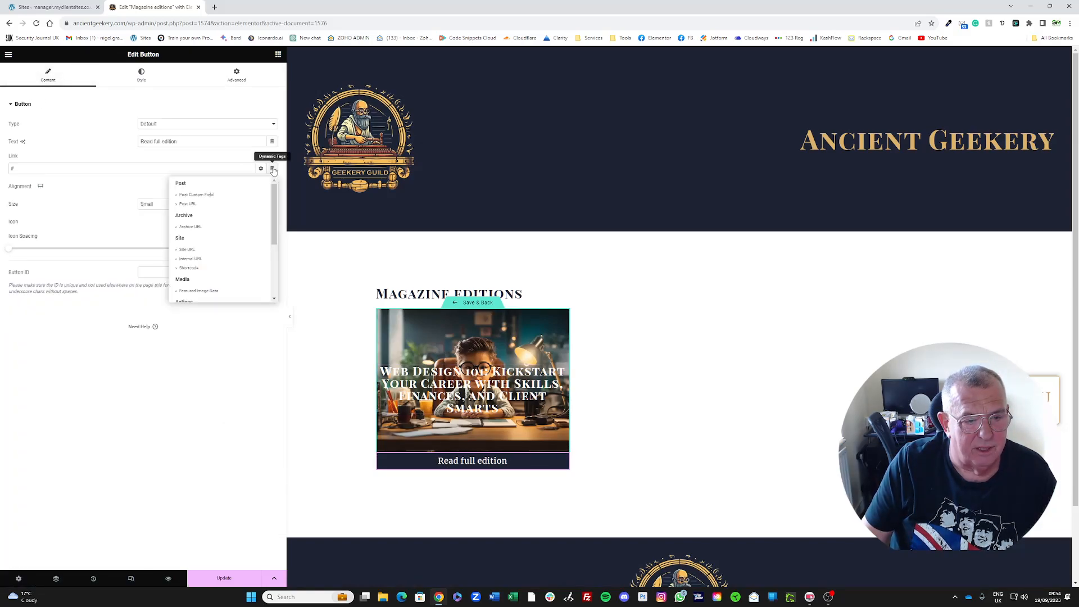
click(188, 204)
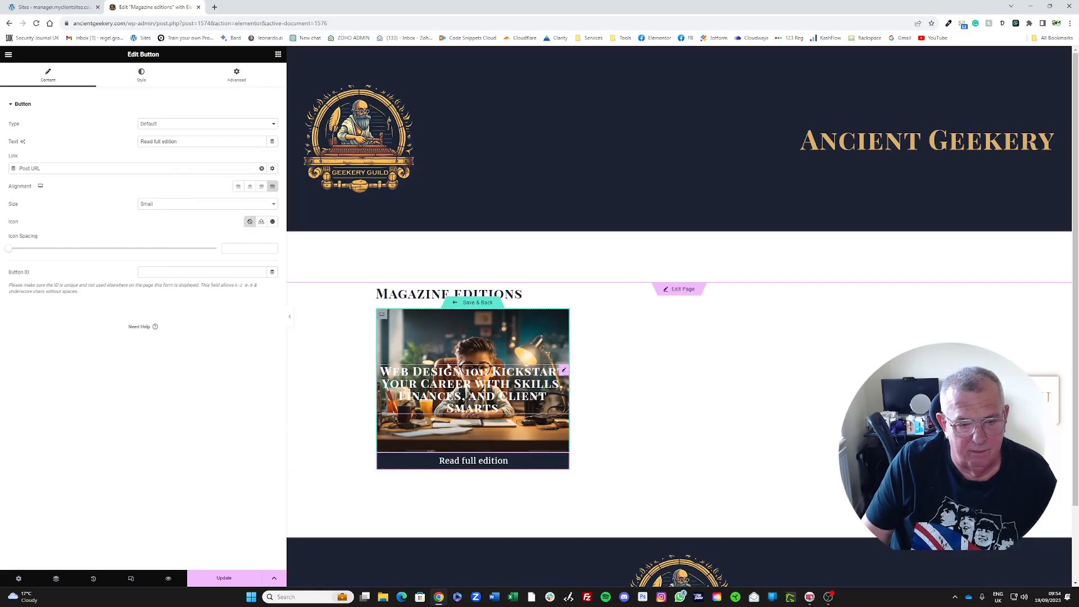
click(478, 303)
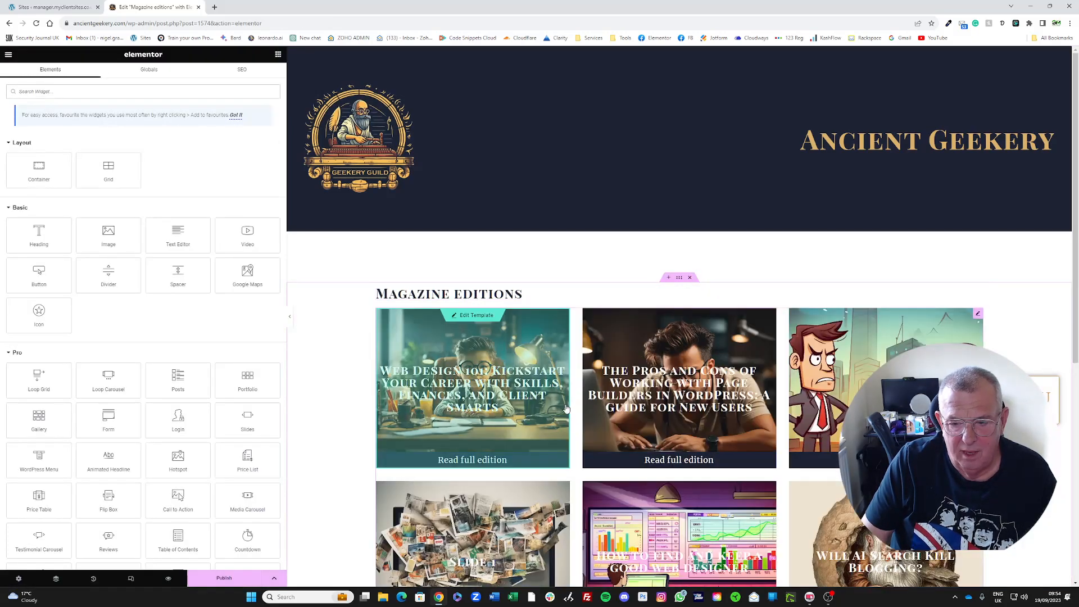
Set the Loop Grid's query source to Magazines
scroll(428, 264, down, 2)
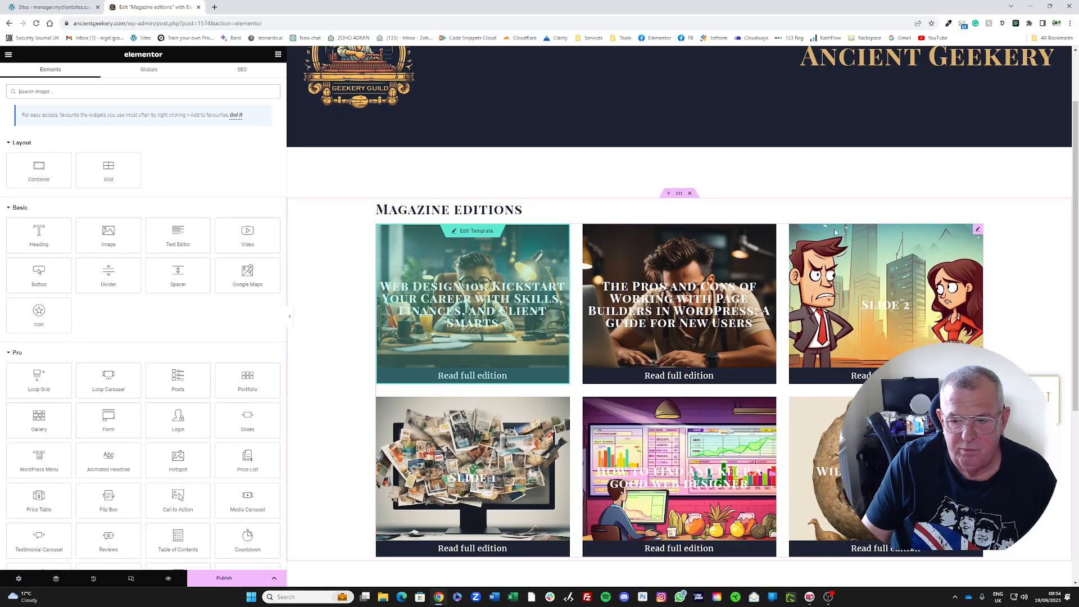
click(978, 234)
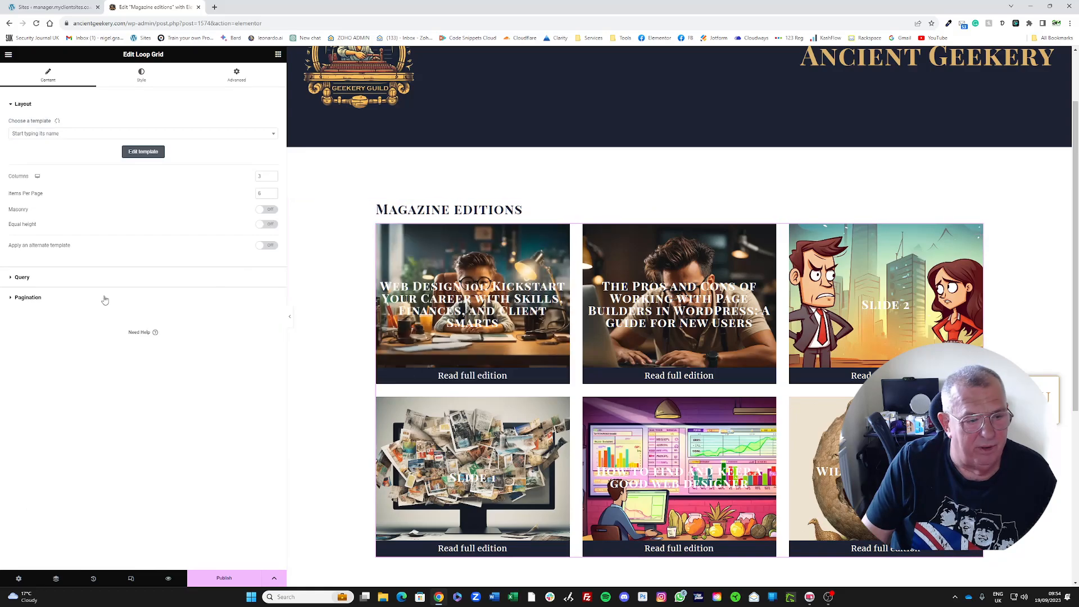
click(22, 275)
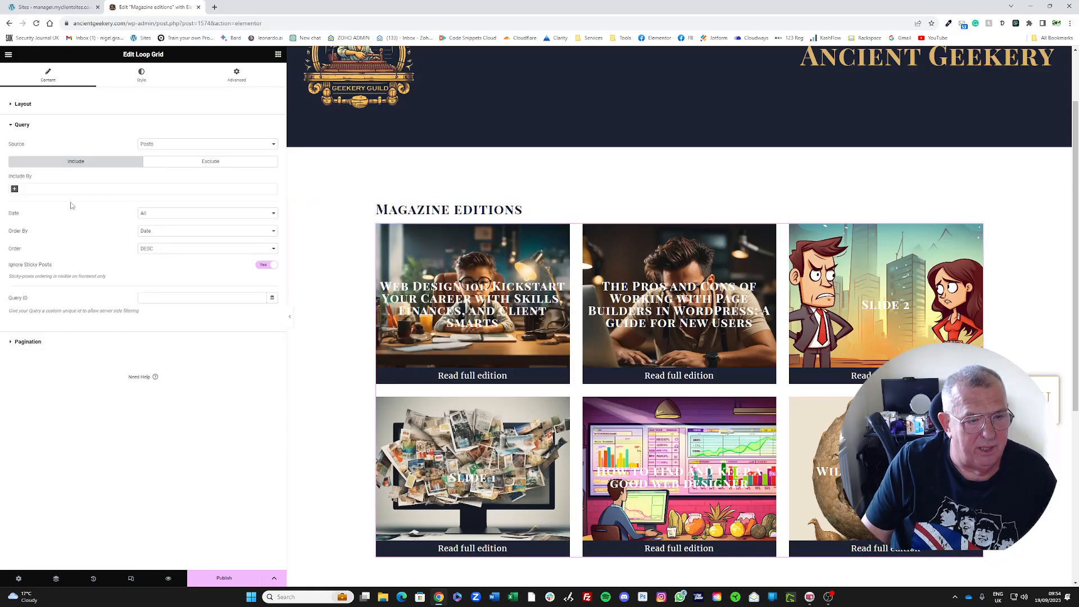
click(163, 147)
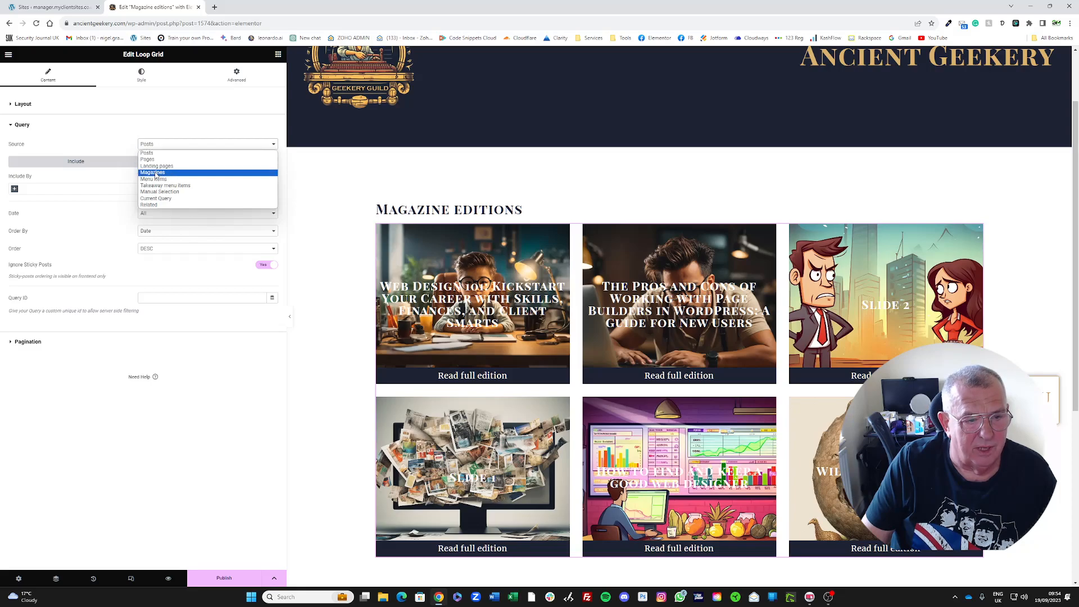
click(156, 173)
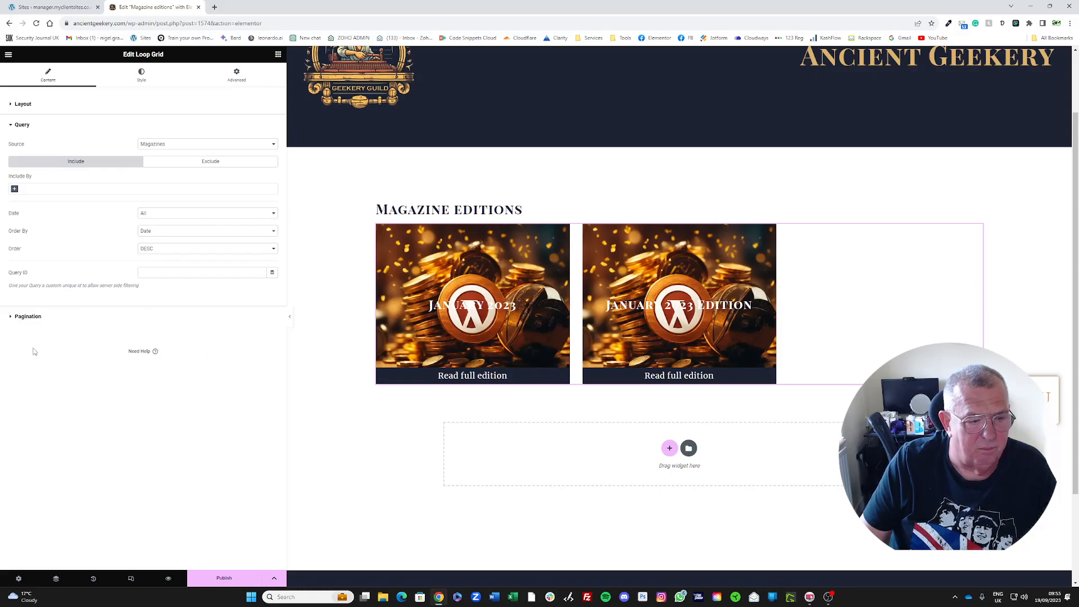
Review the Loop Grid's pagination option and its columns and items-per-page settings
click(21, 318)
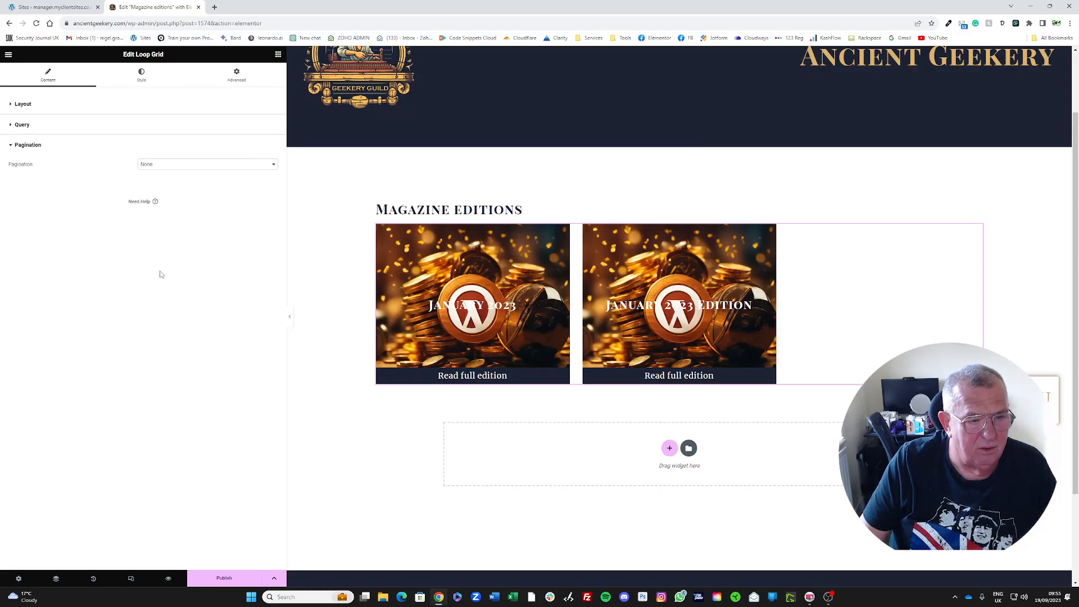
click(26, 104)
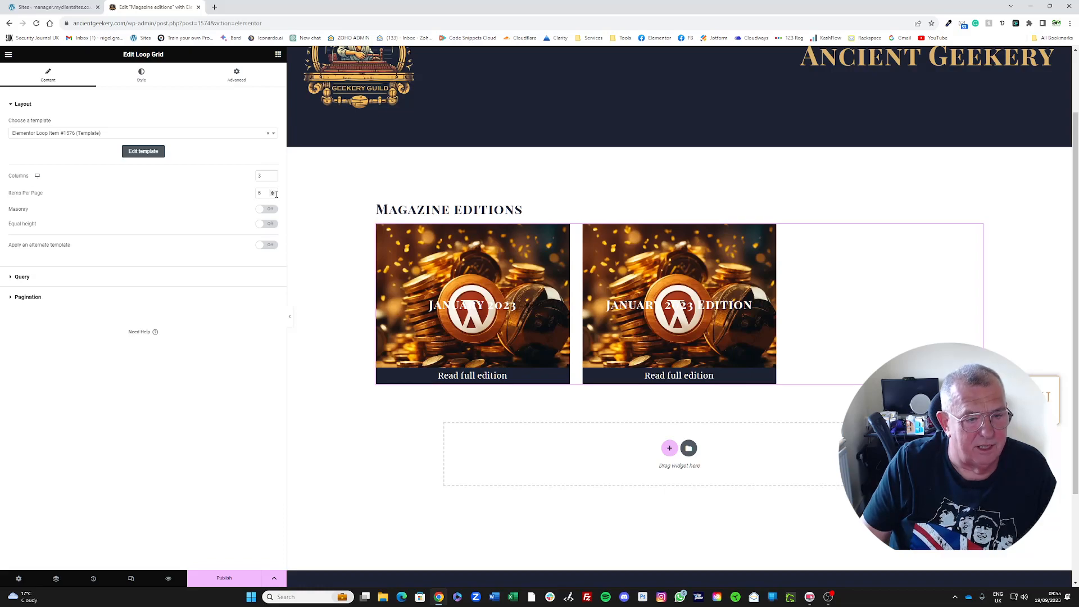
click(67, 298)
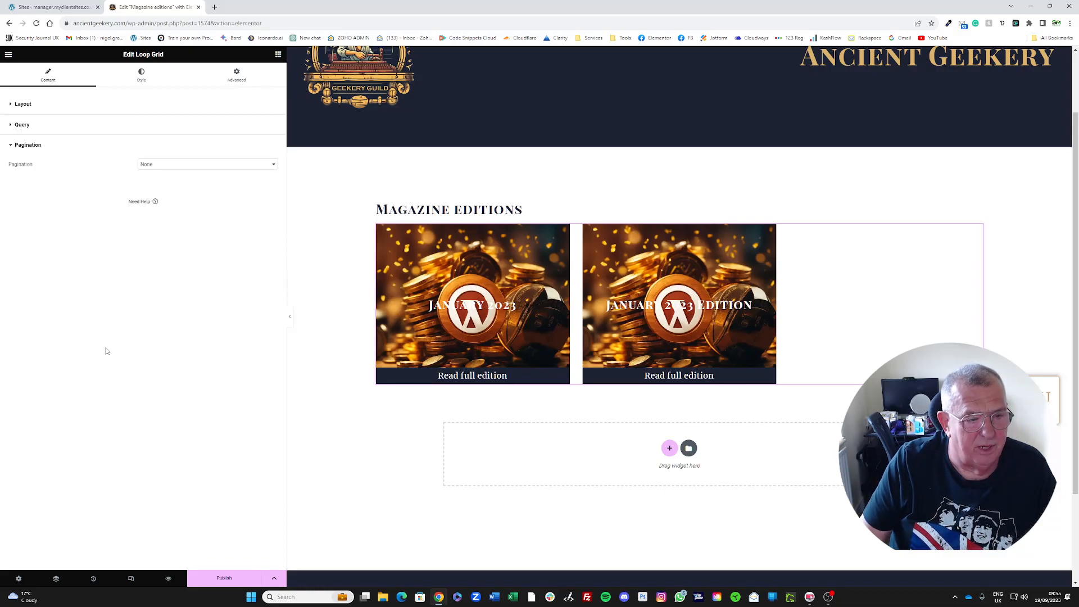
Set the Loop Grid's pagination to Load on Click and publish the Magazine editions page
click(165, 170)
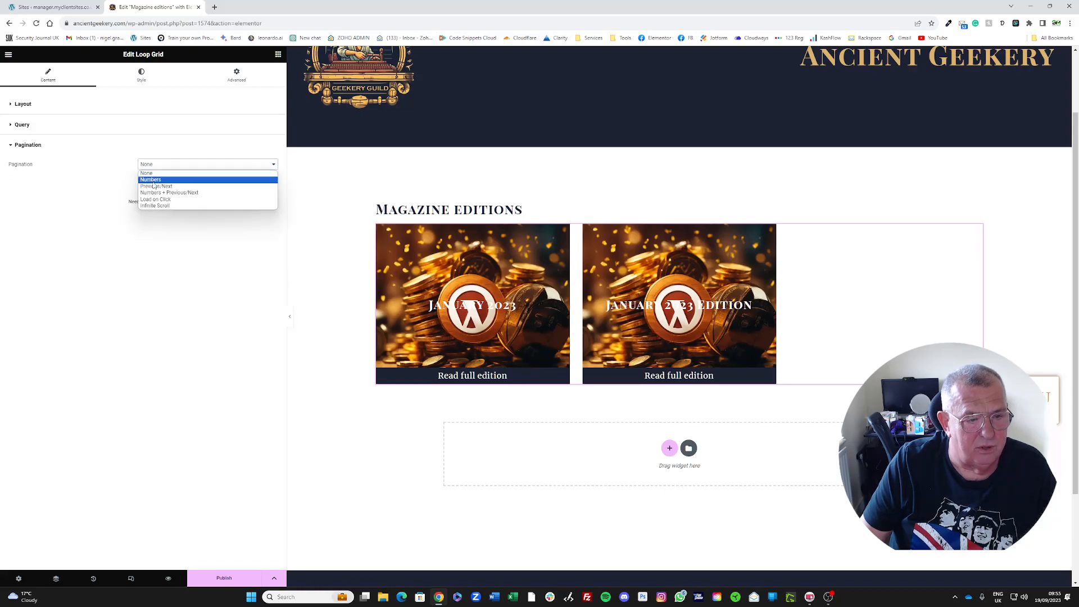
click(154, 199)
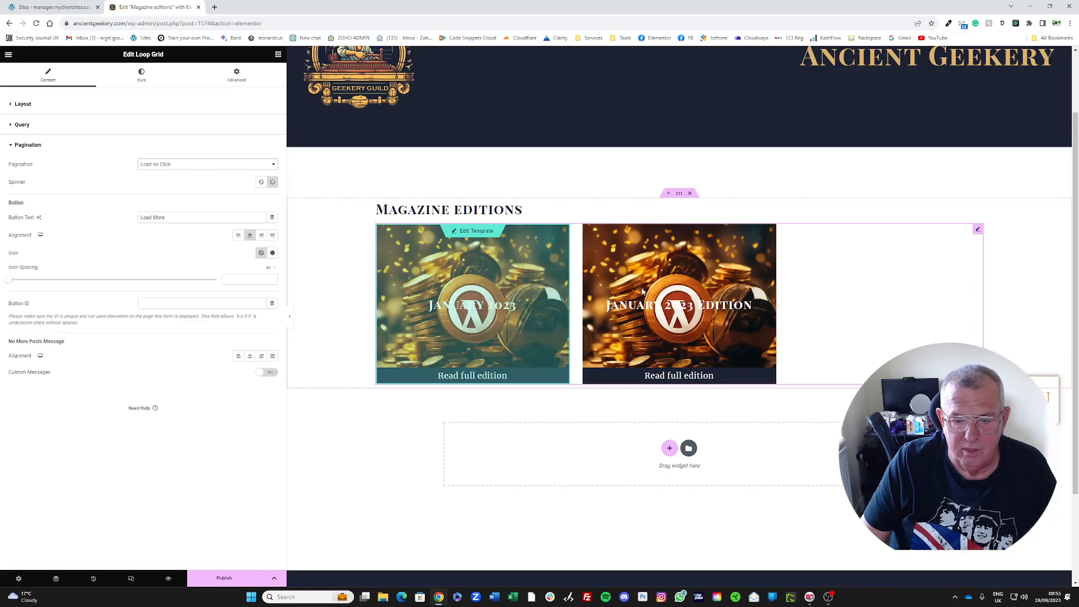
click(225, 579)
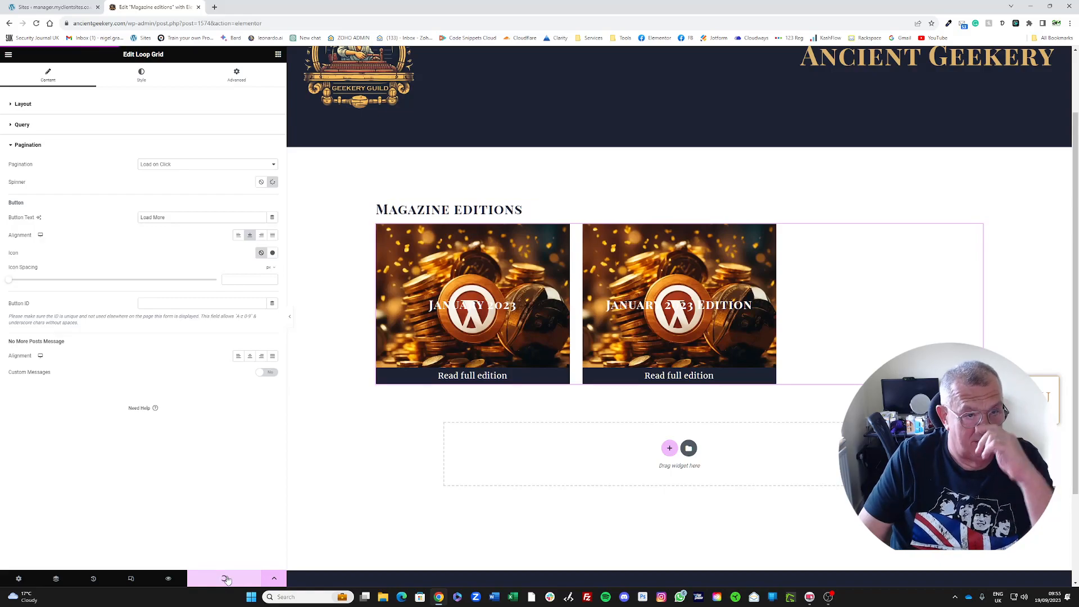
View the published Magazine editions page, check the full January 2023 Edition through its link, and return to the grid
click(185, 555)
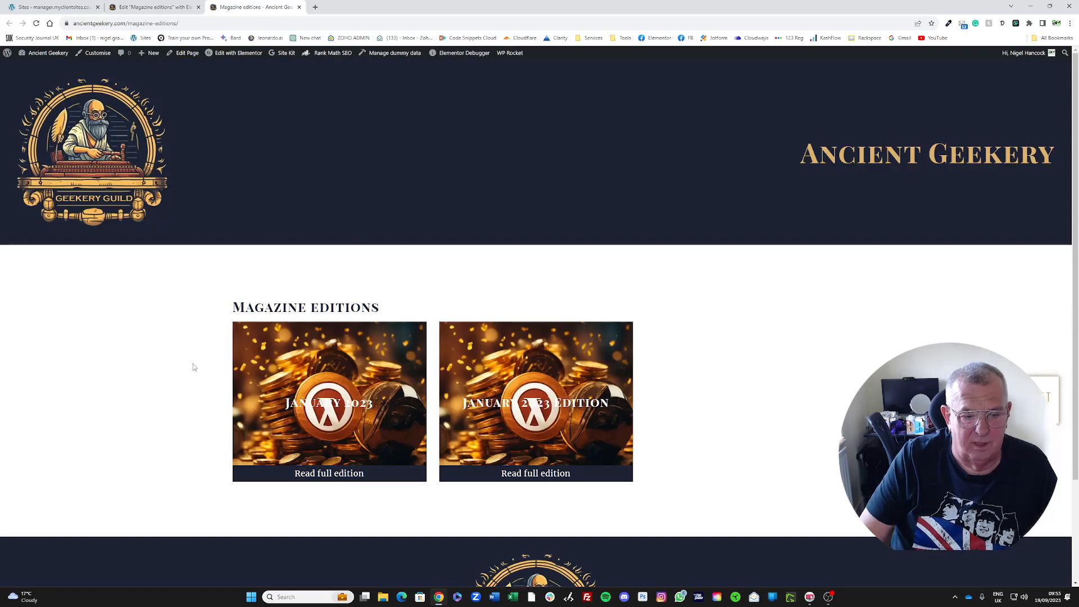
click(535, 479)
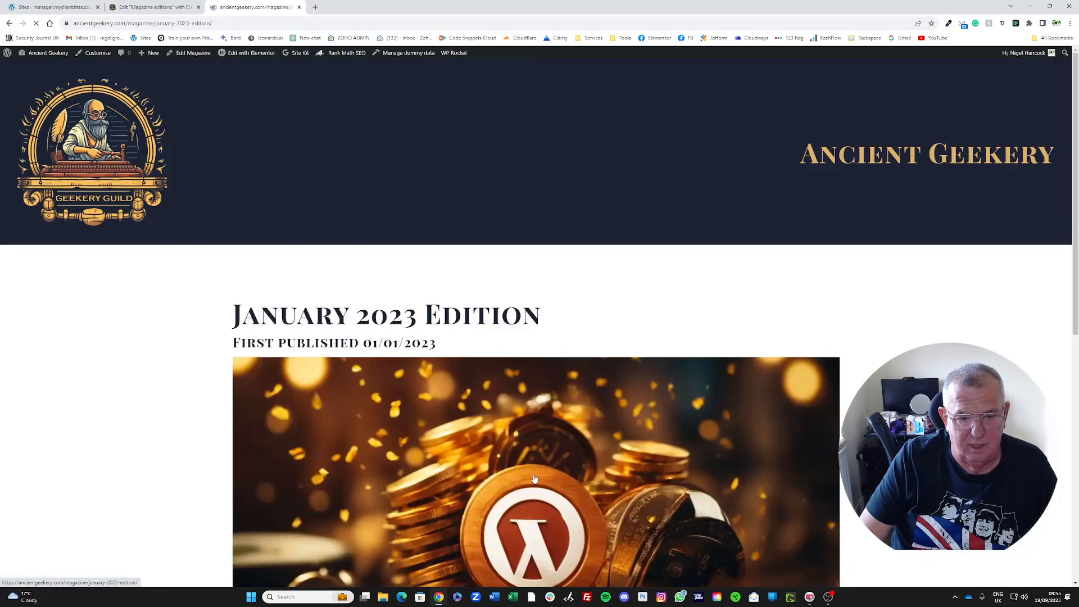
scroll(135, 455, down, 6)
scroll(140, 464, up, 5)
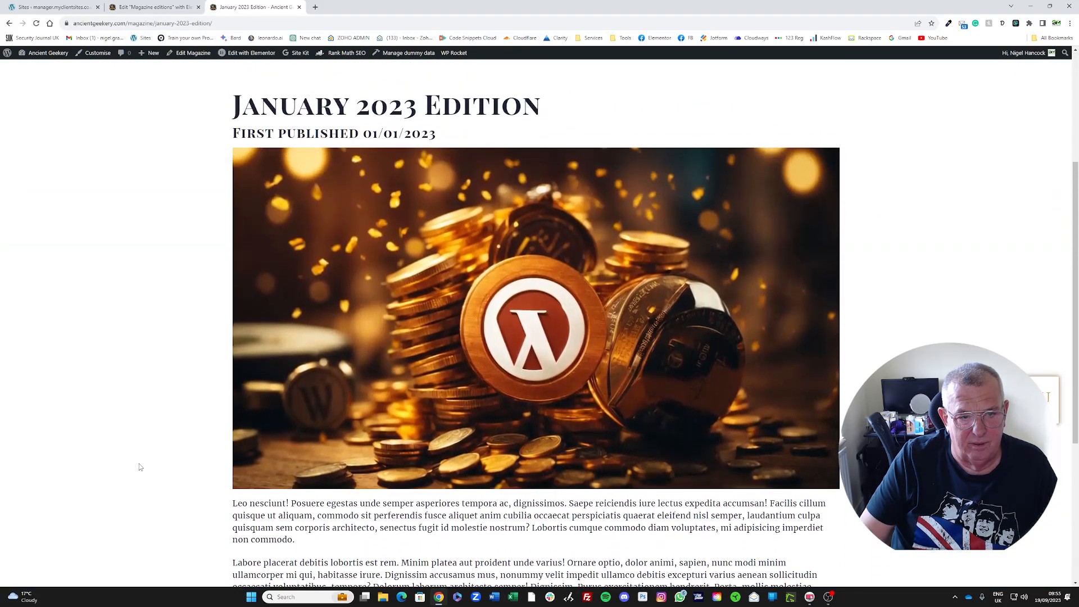
click(9, 24)
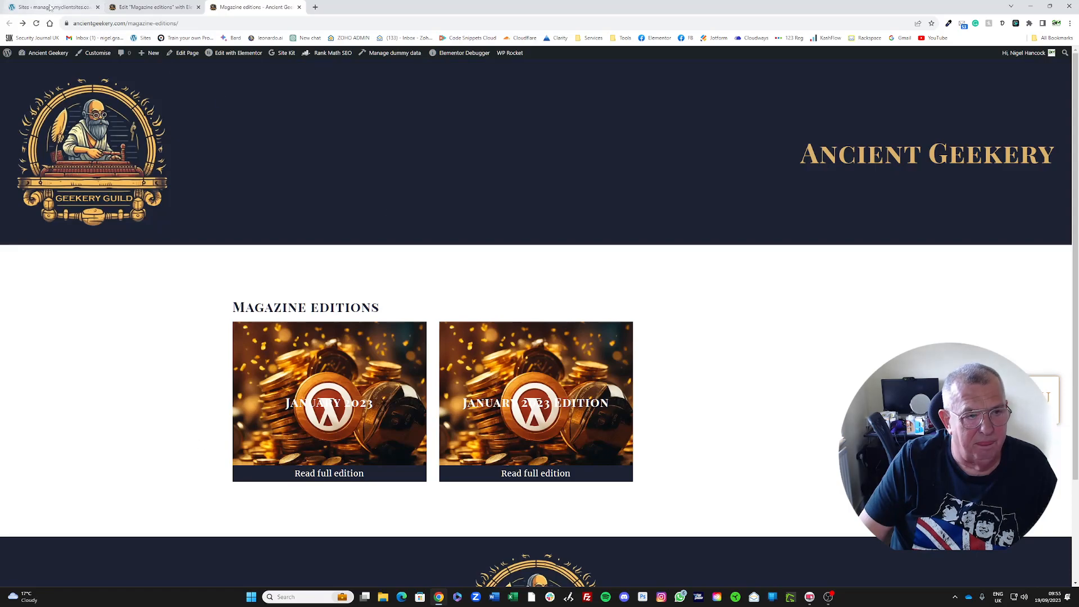
Open the Dummy Content Generator's post generation from the WordPress dashboard and choose Magazines as the post type
click(40, 69)
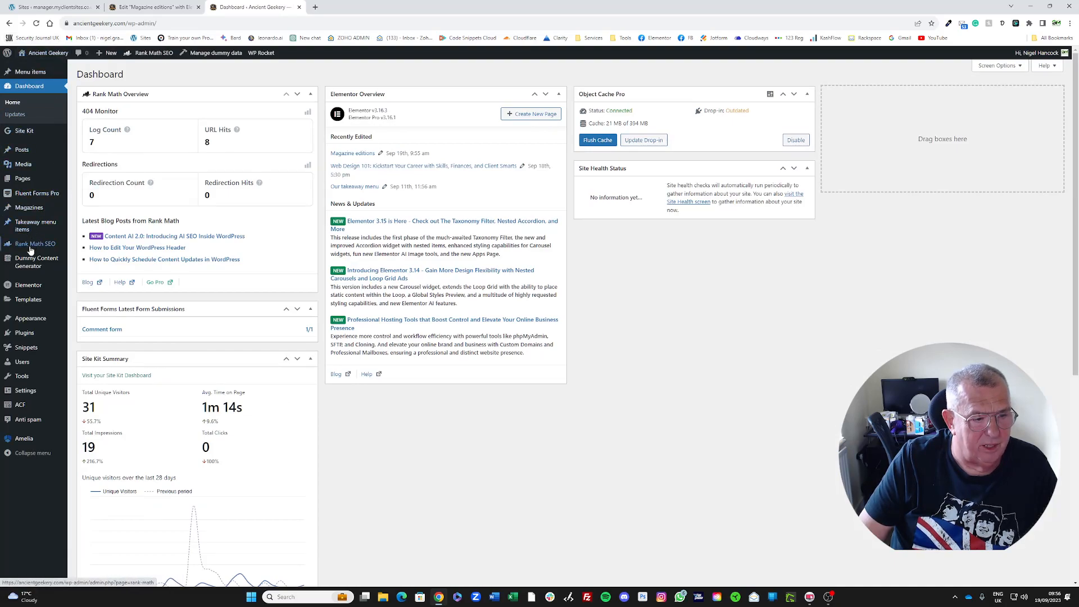
mouse_move(27, 262)
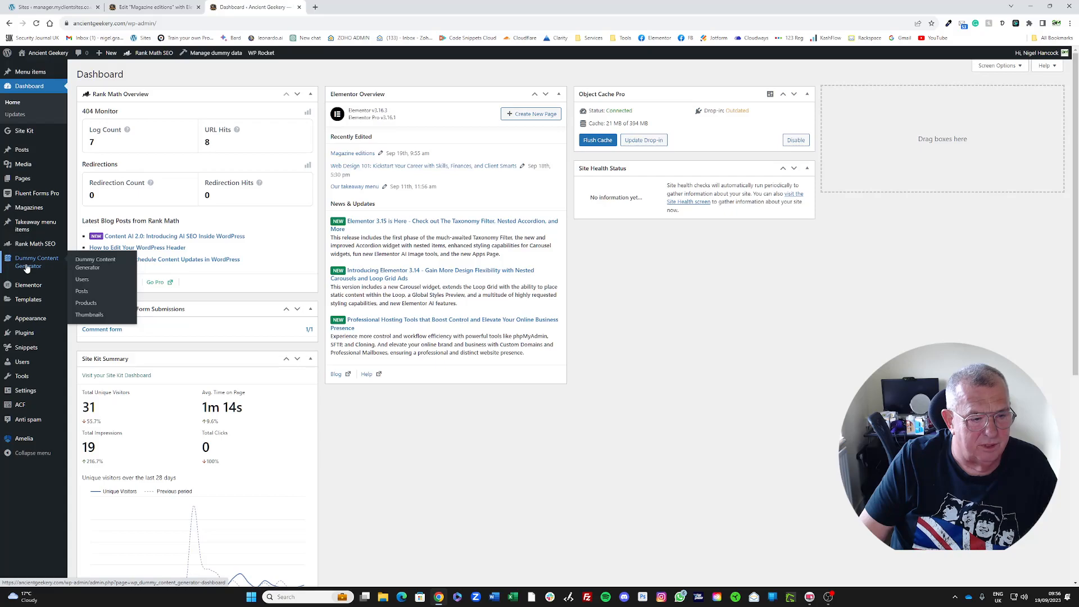
click(82, 292)
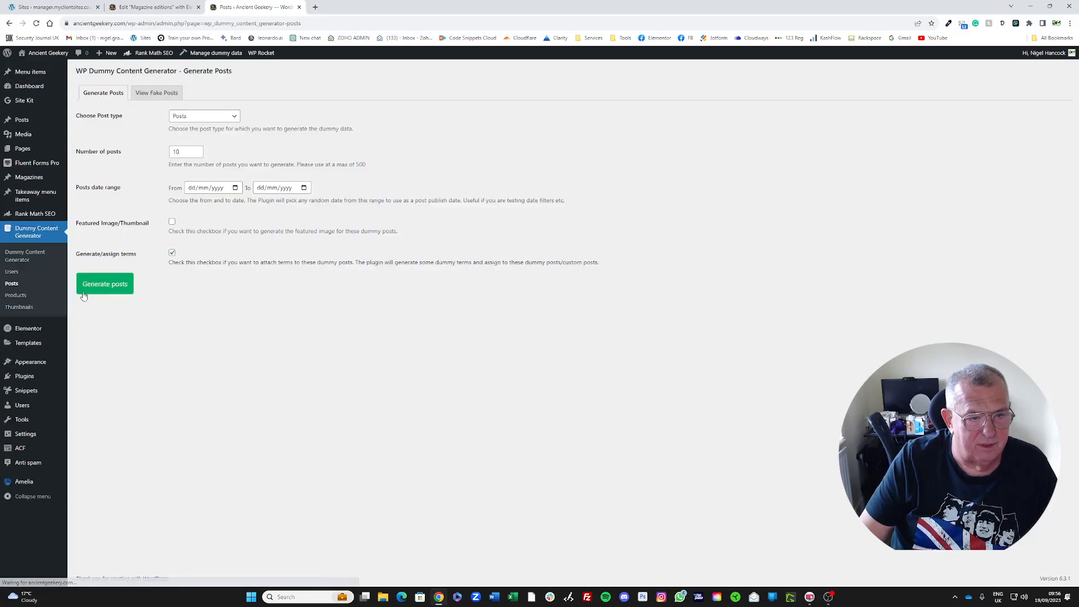
click(194, 117)
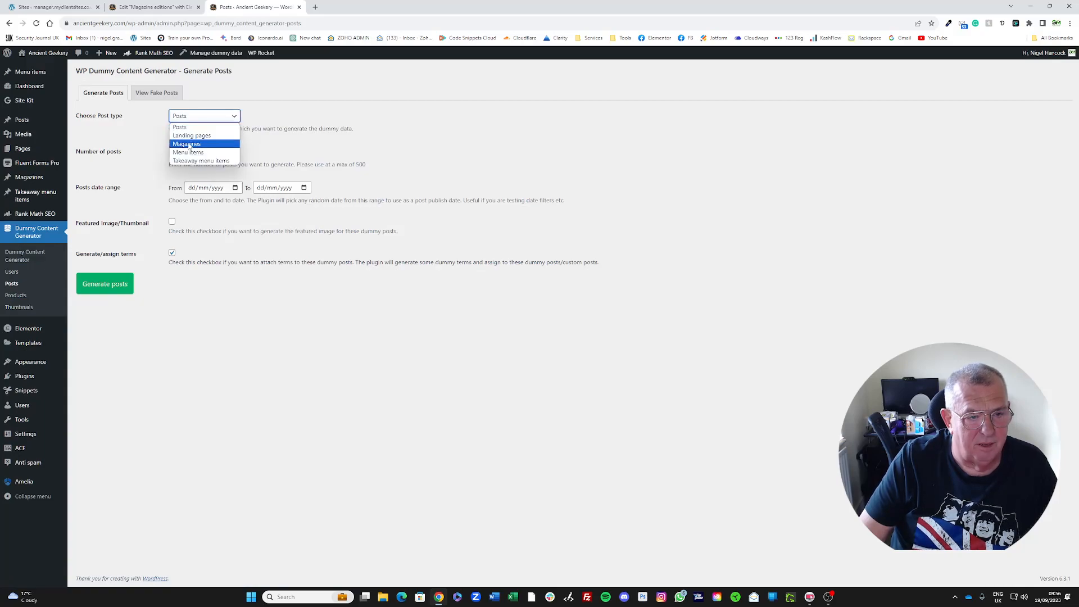
click(187, 144)
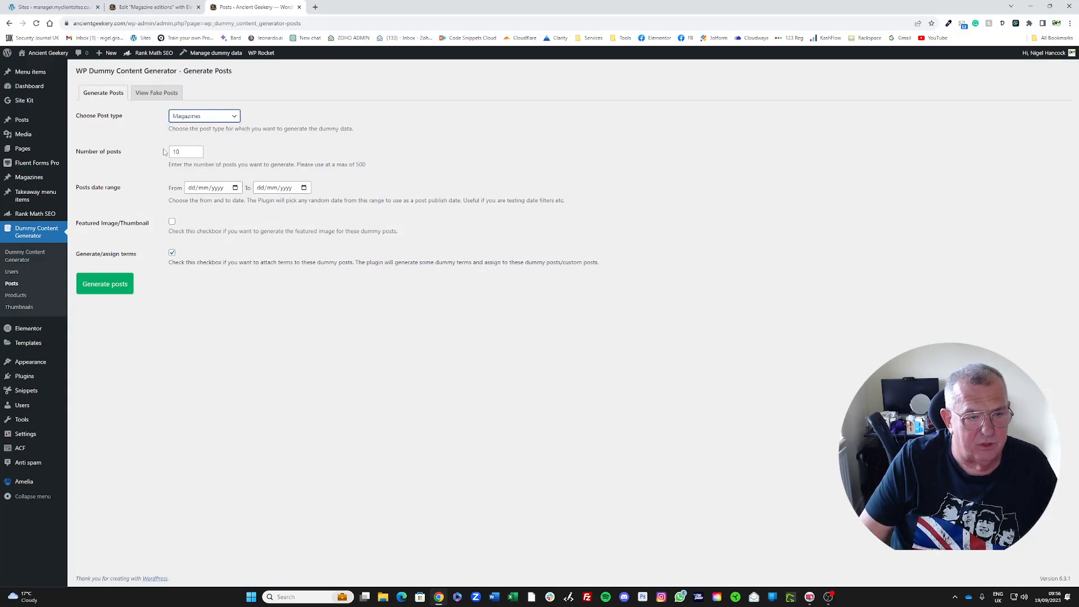
Set the dummy posts' date range from 01/02/2023 to 01/09/2023
click(237, 188)
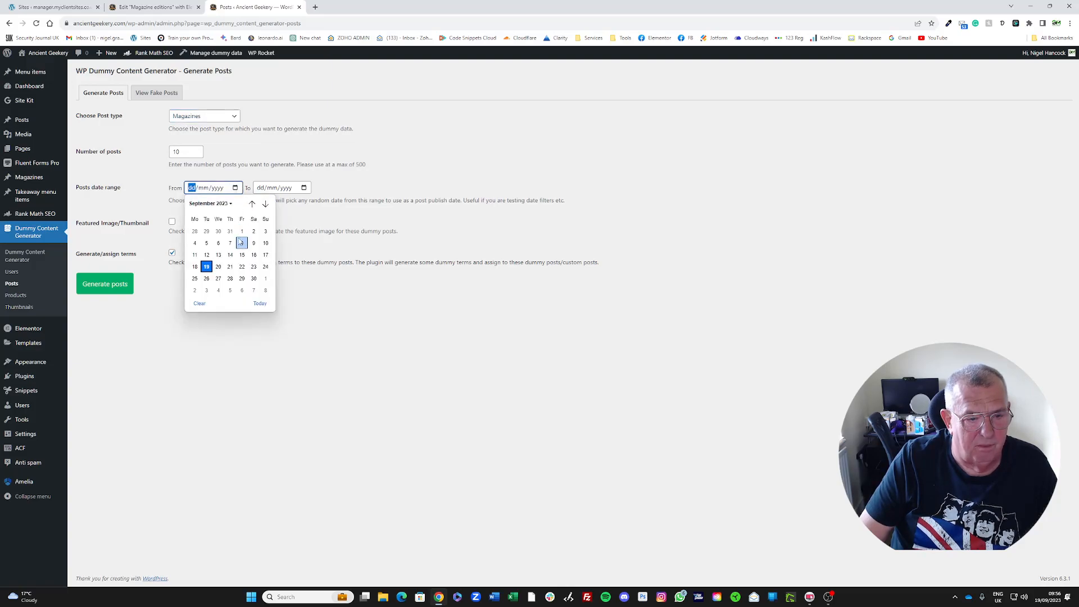
click(252, 204)
click(253, 204)
click(253, 204)
click(252, 204)
click(253, 204)
click(253, 204)
click(252, 204)
click(218, 232)
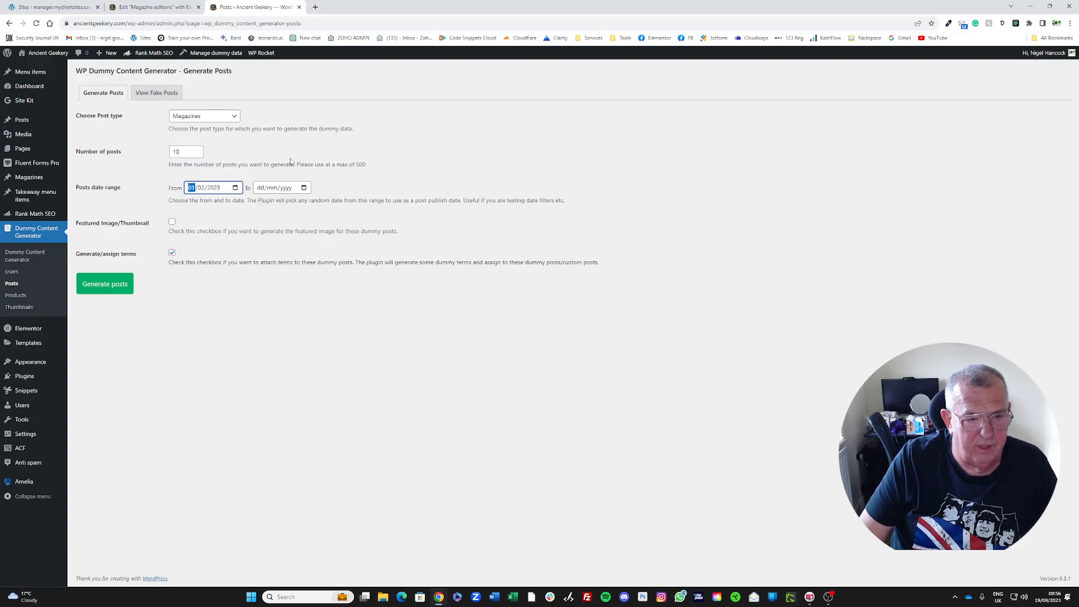
click(280, 190)
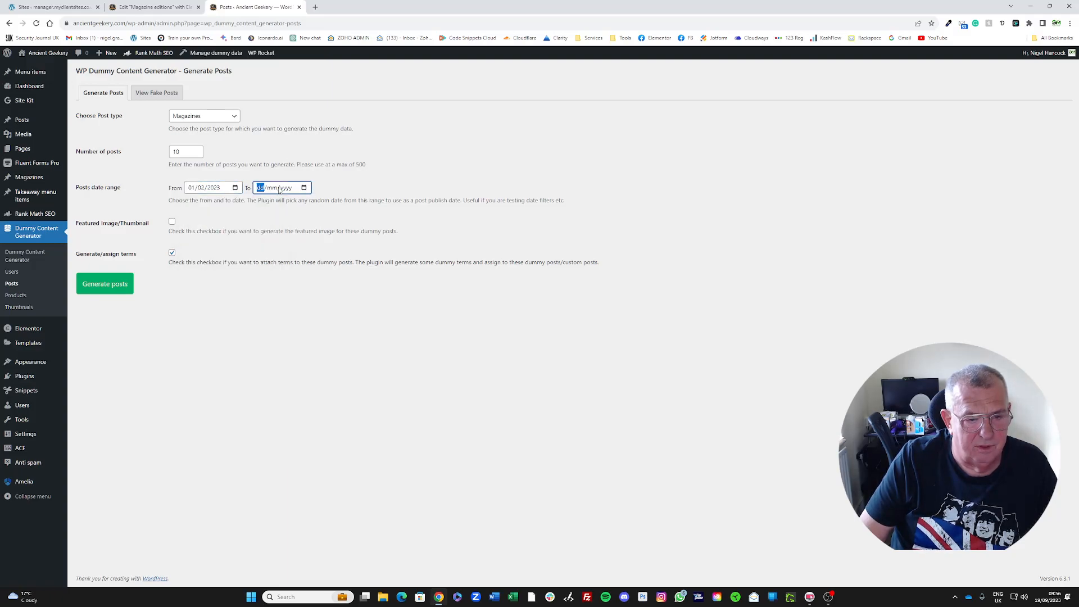
click(306, 189)
click(312, 232)
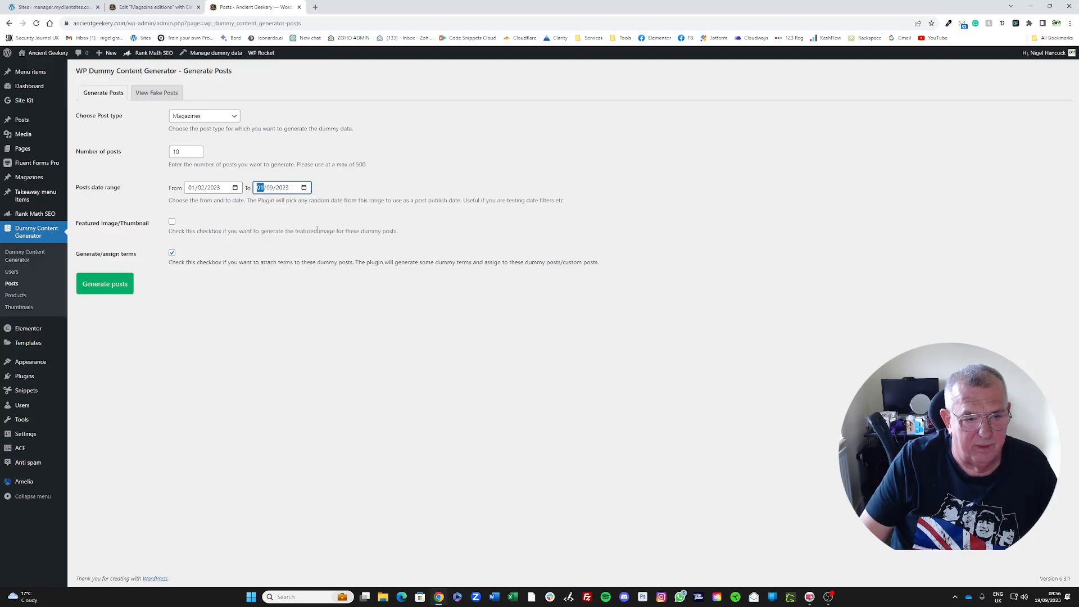
Generate 12 dummy magazine posts with featured images enabled and term assignment disabled
double_click(183, 153)
text(12)
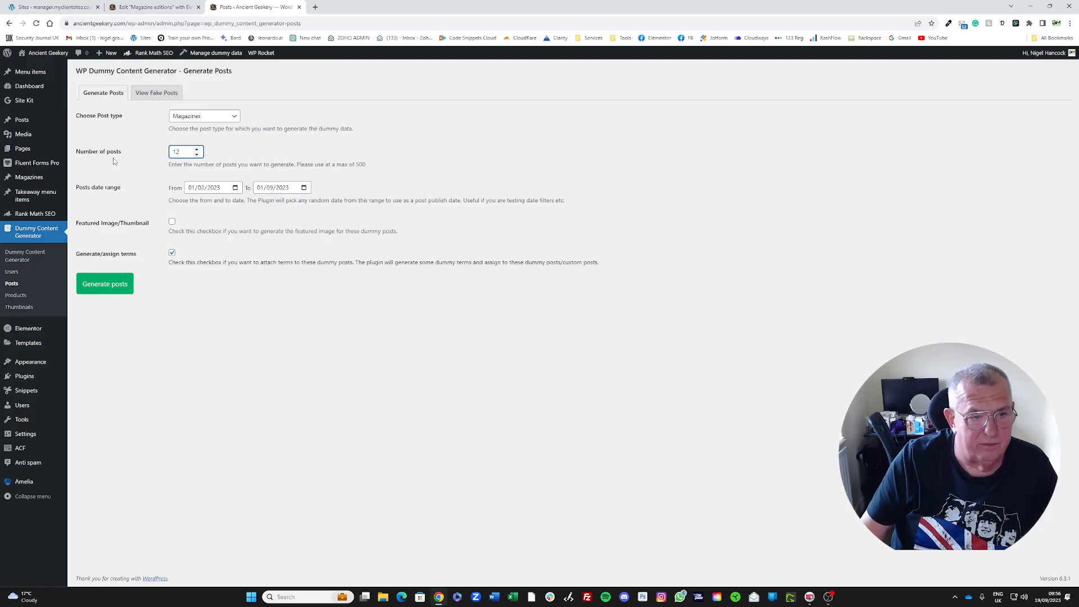
click(157, 167)
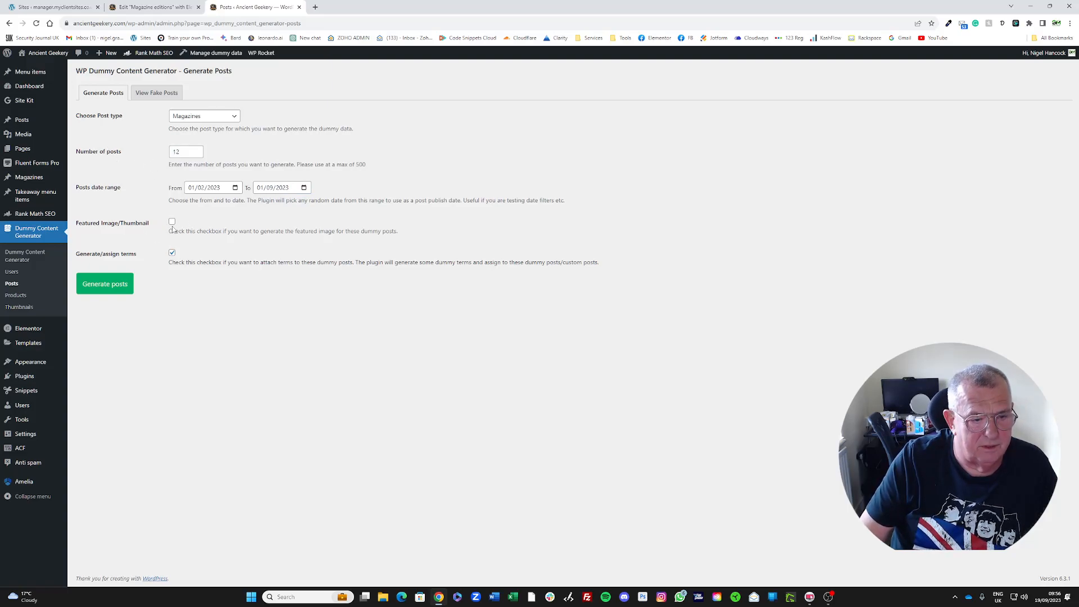
click(172, 223)
click(172, 253)
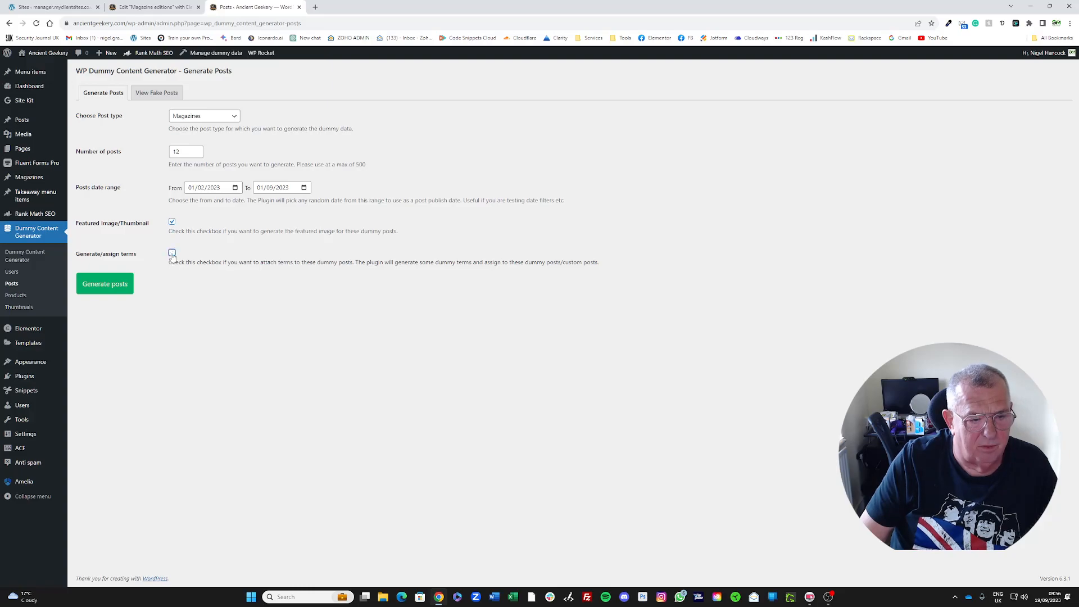
click(118, 289)
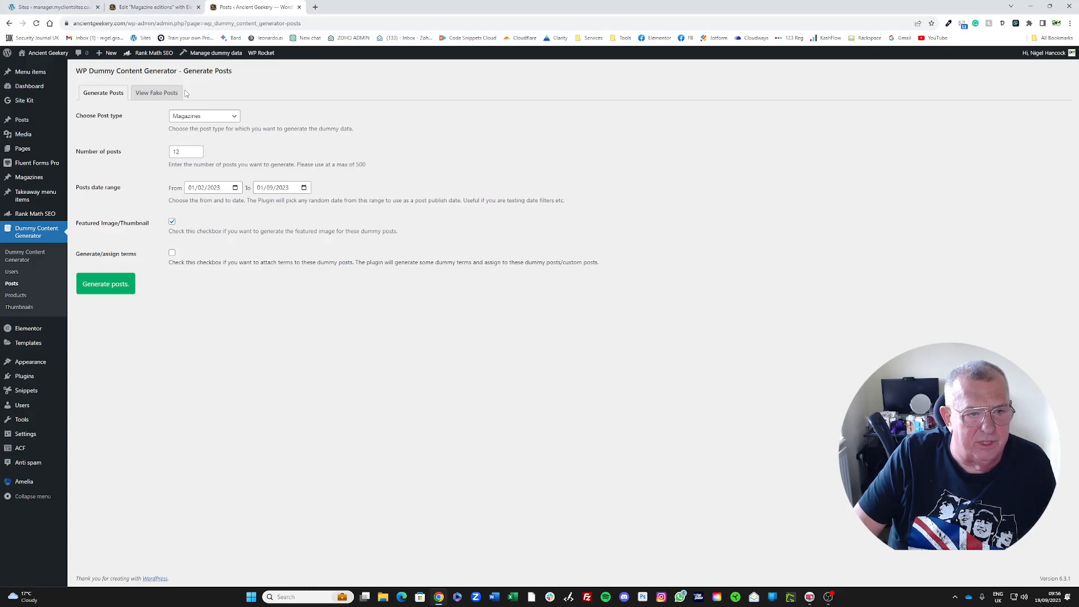
Review the list of all Magazines entries for the generated posts
mouse_move(204, 55)
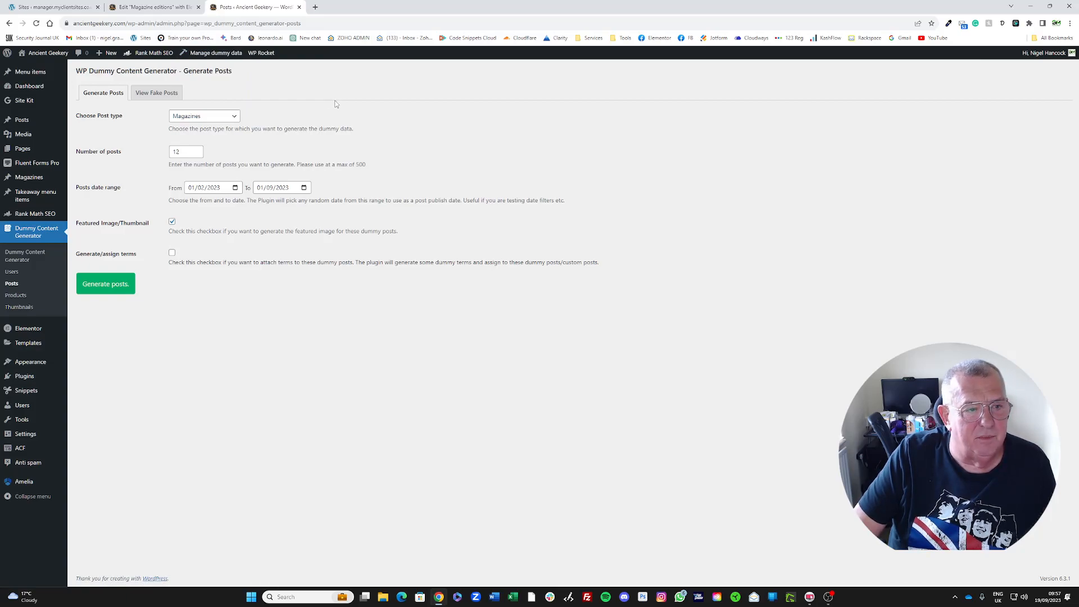
click(30, 181)
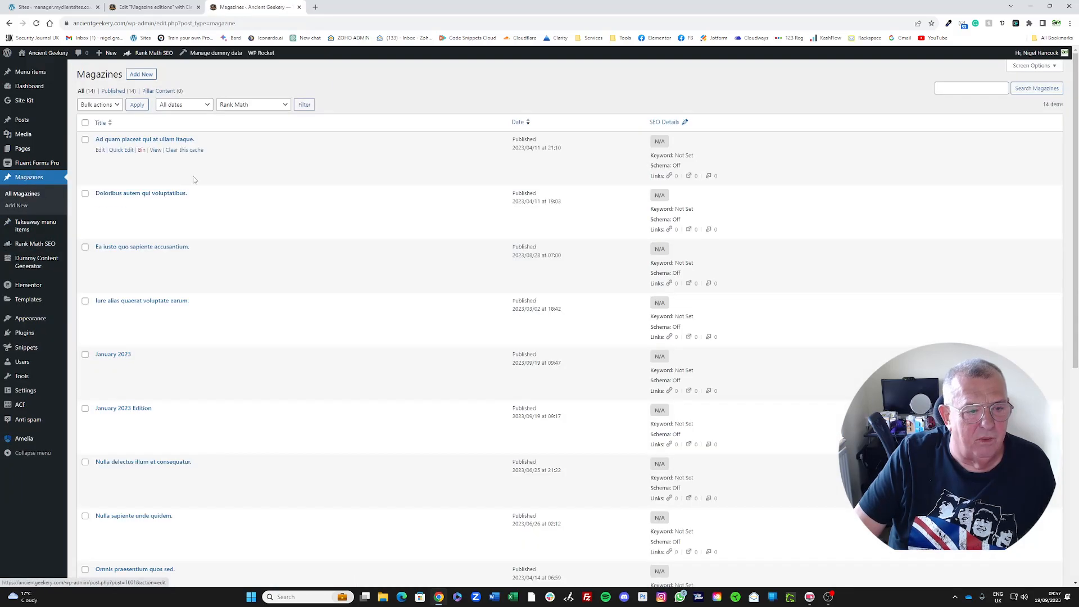
scroll(192, 213, down, 5)
scroll(198, 272, down, 3)
scroll(215, 309, up, 6)
scroll(214, 307, up, 1)
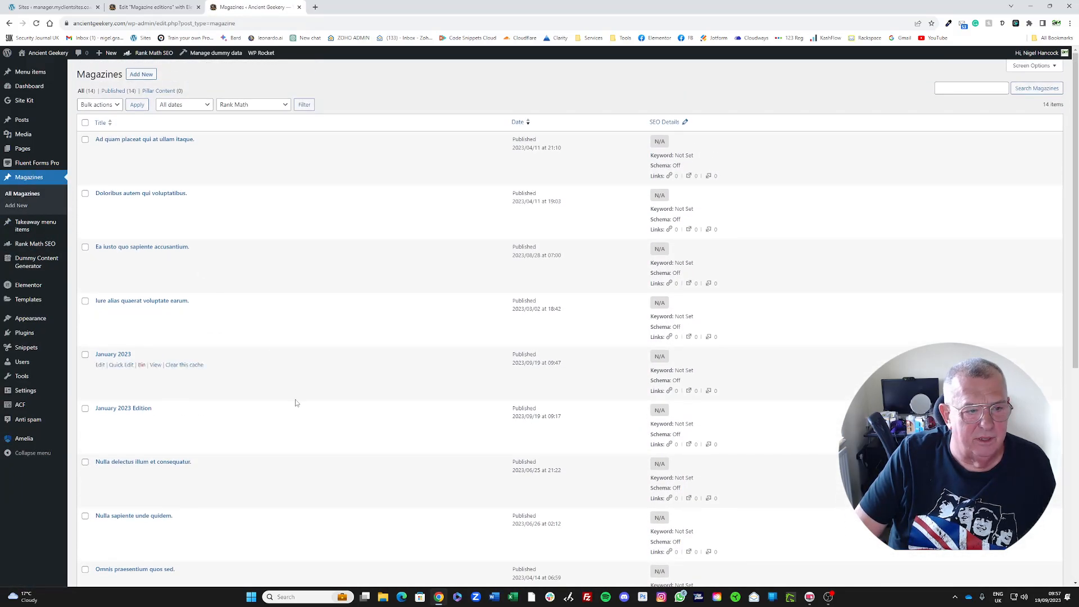
mouse_move(157, 151)
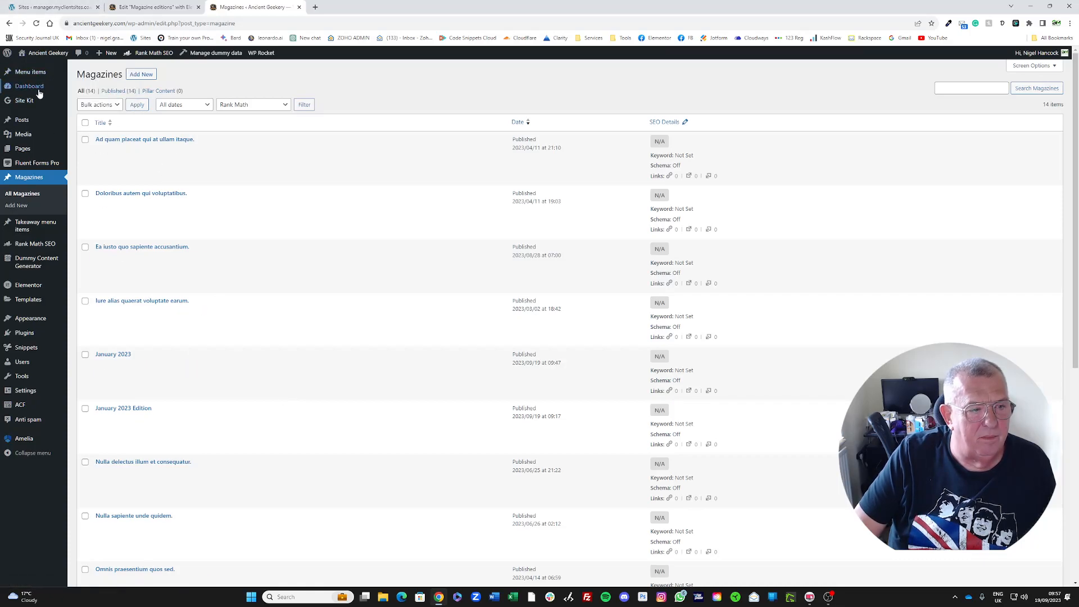
View the live Magazine editions page from the site's page list and examine its grid down to the Load More button
click(30, 154)
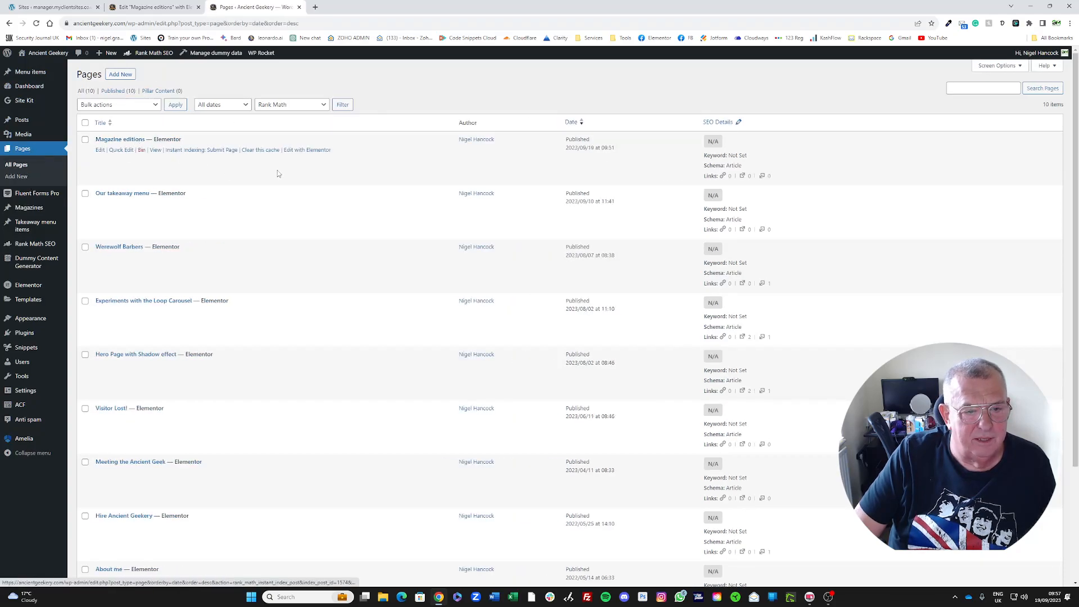
click(156, 150)
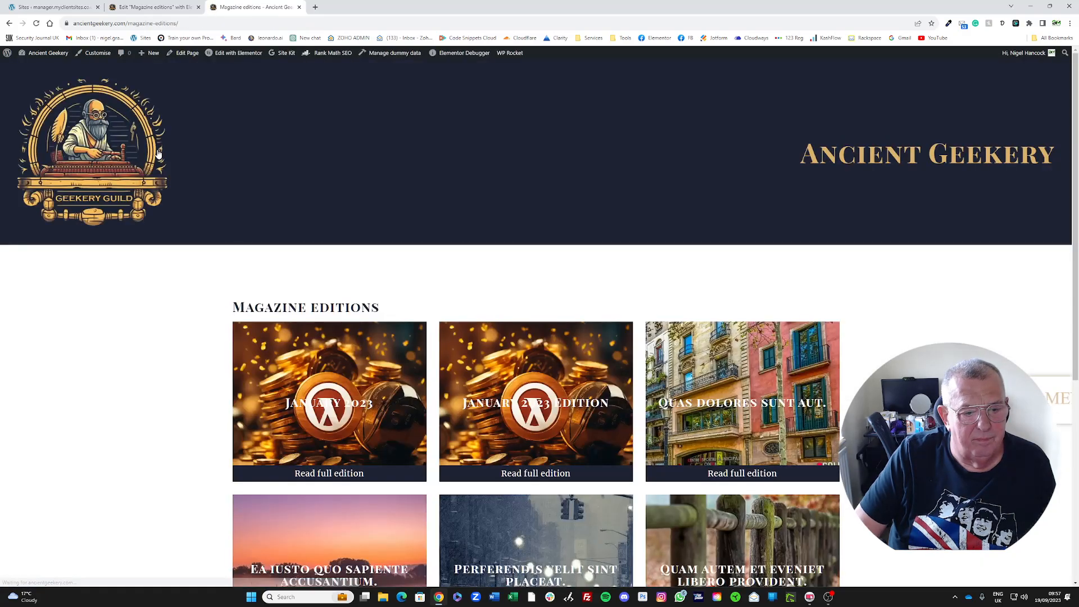
scroll(180, 221, down, 3)
scroll(179, 228, down, 1)
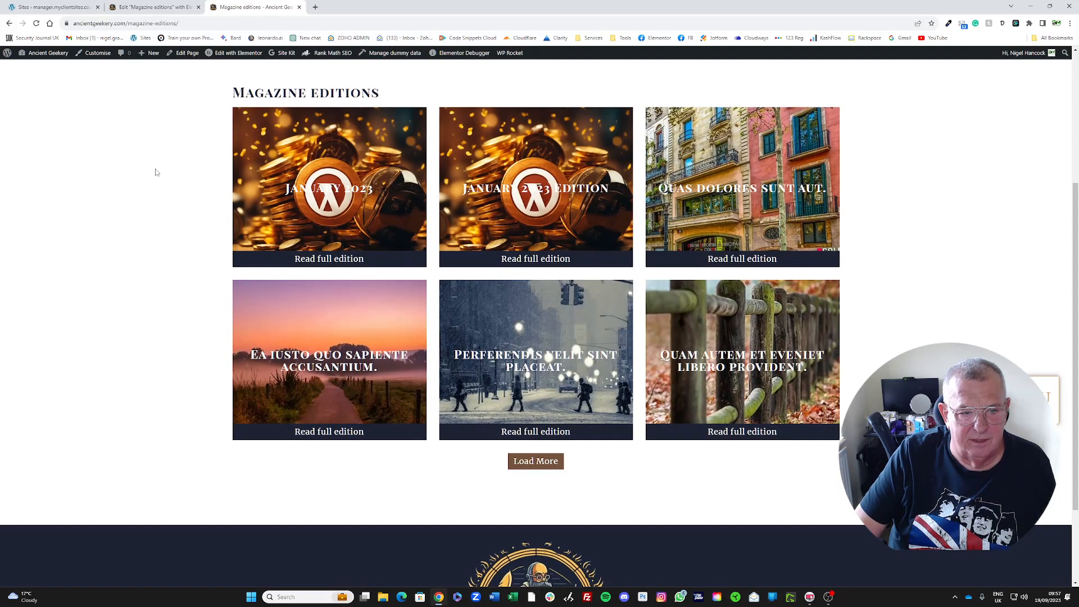
scroll(185, 265, up, 1)
scroll(276, 393, down, 2)
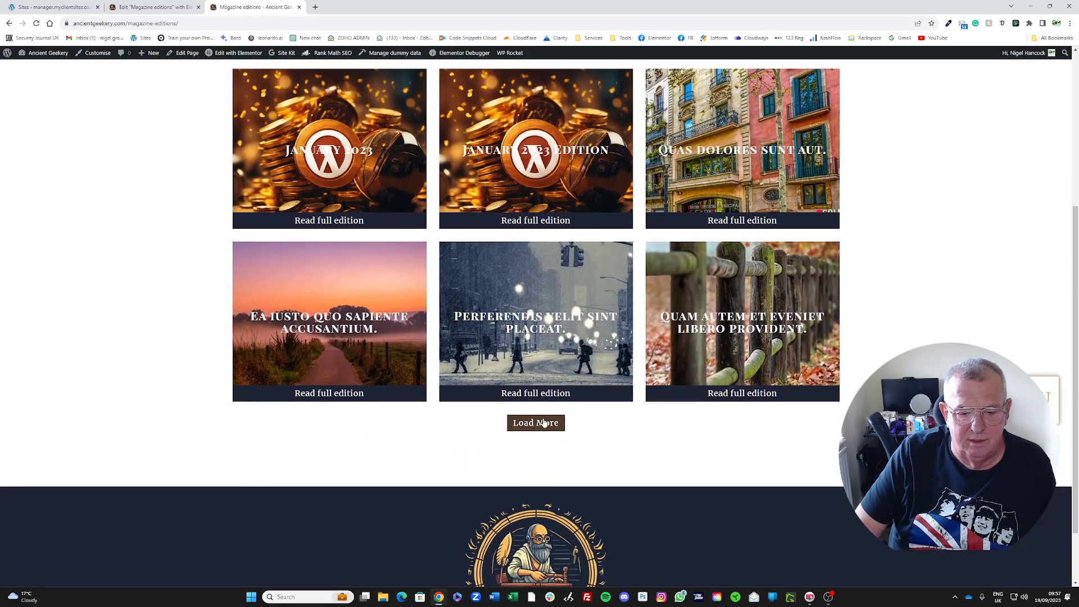
Load the next batch of magazine entries in the grid and look through them
click(535, 425)
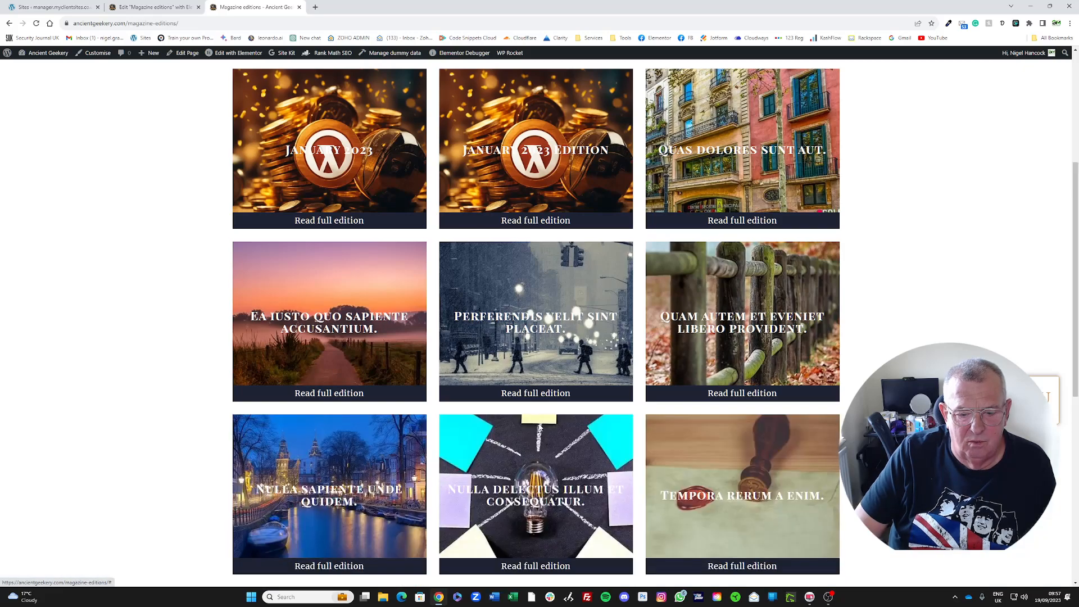
scroll(427, 426, down, 6)
scroll(423, 426, up, 8)
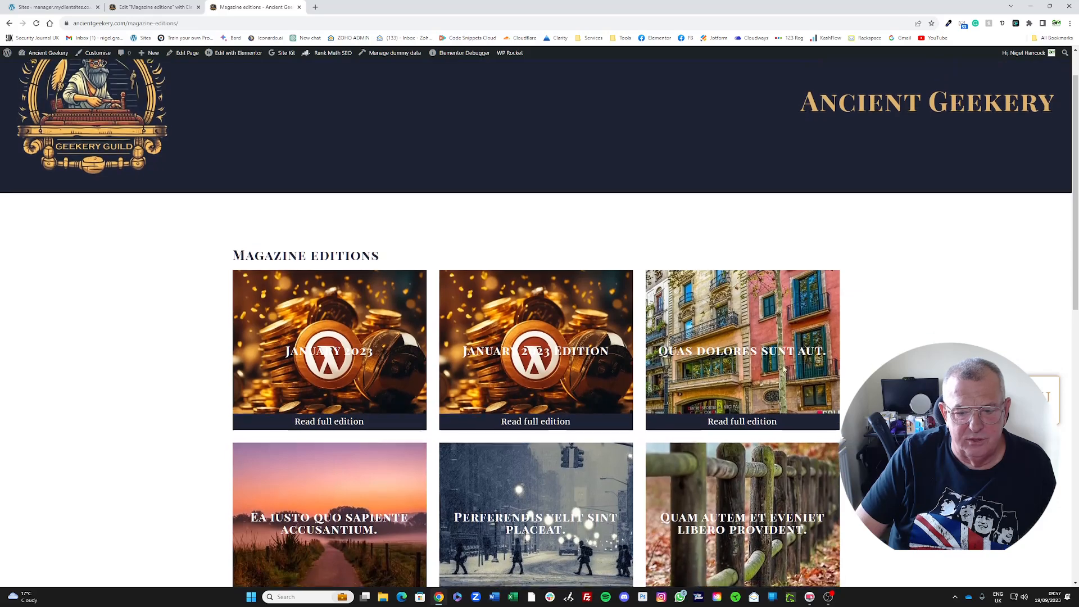
scroll(506, 338, down, 5)
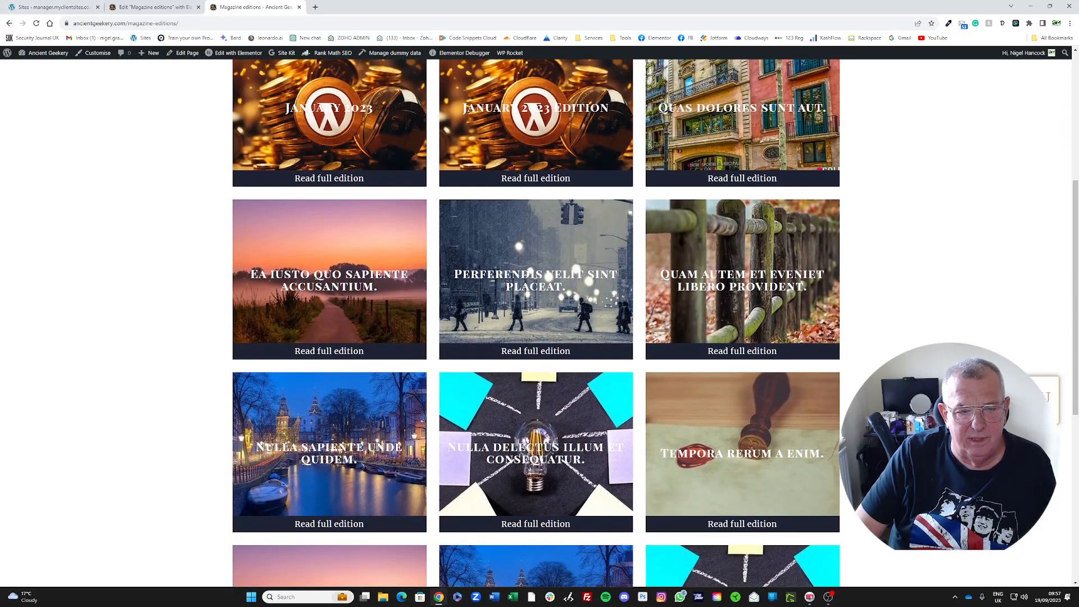
scroll(477, 313, down, 4)
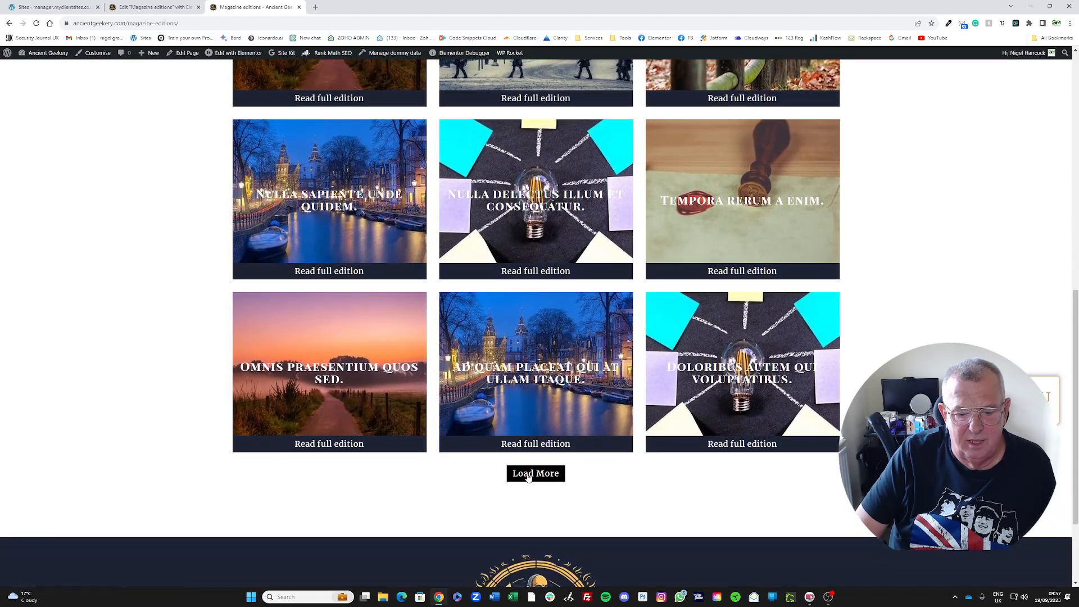
Load the remaining magazine entries and open the full edition of "Ad quam placeat qui at ullam itaque."
click(530, 479)
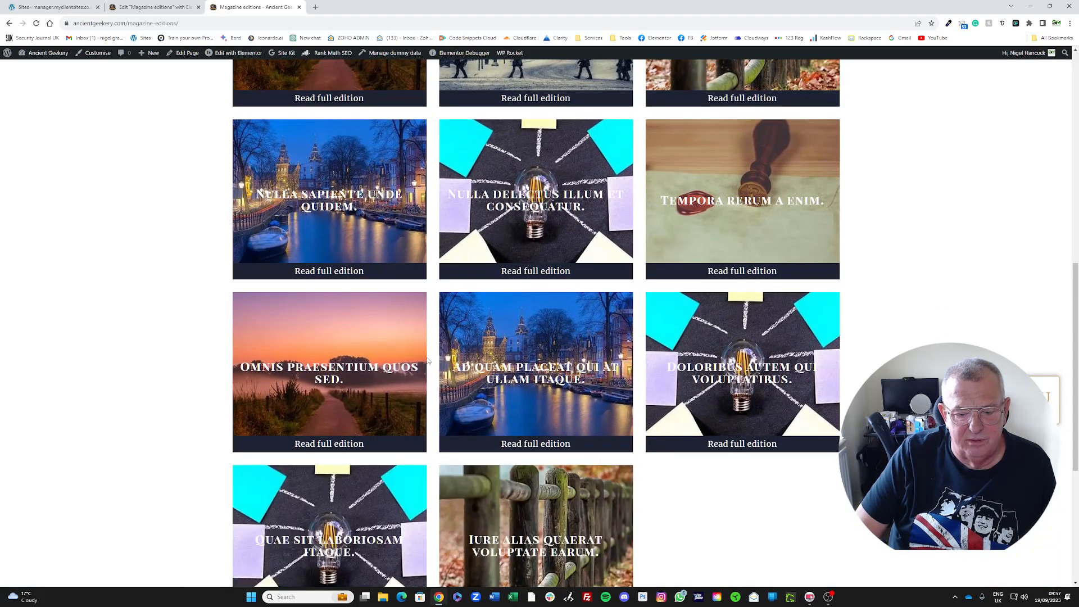
scroll(429, 371, down, 4)
scroll(433, 381, up, 3)
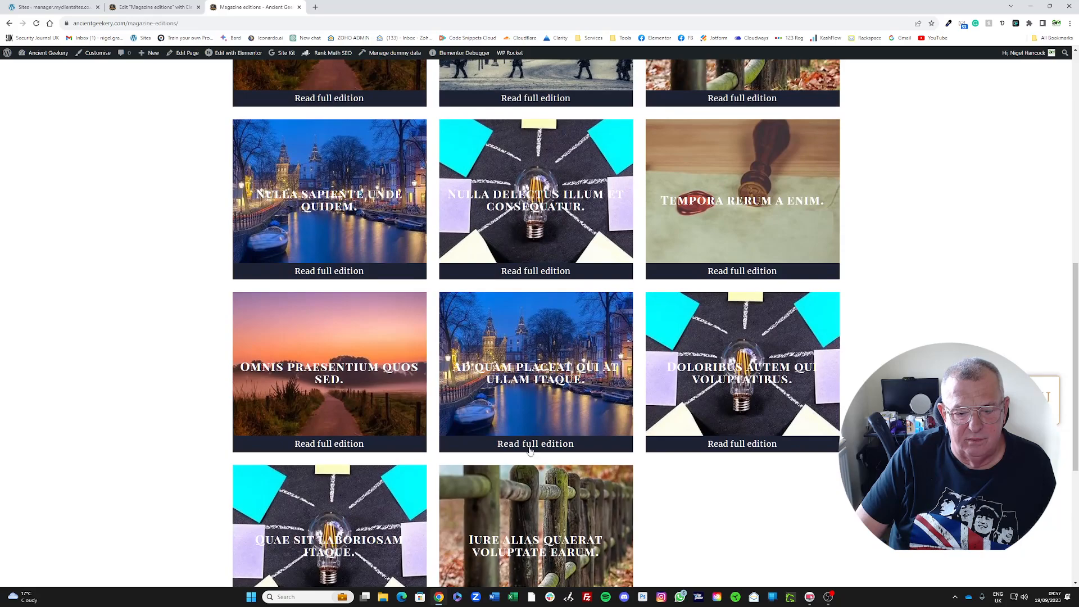
click(531, 450)
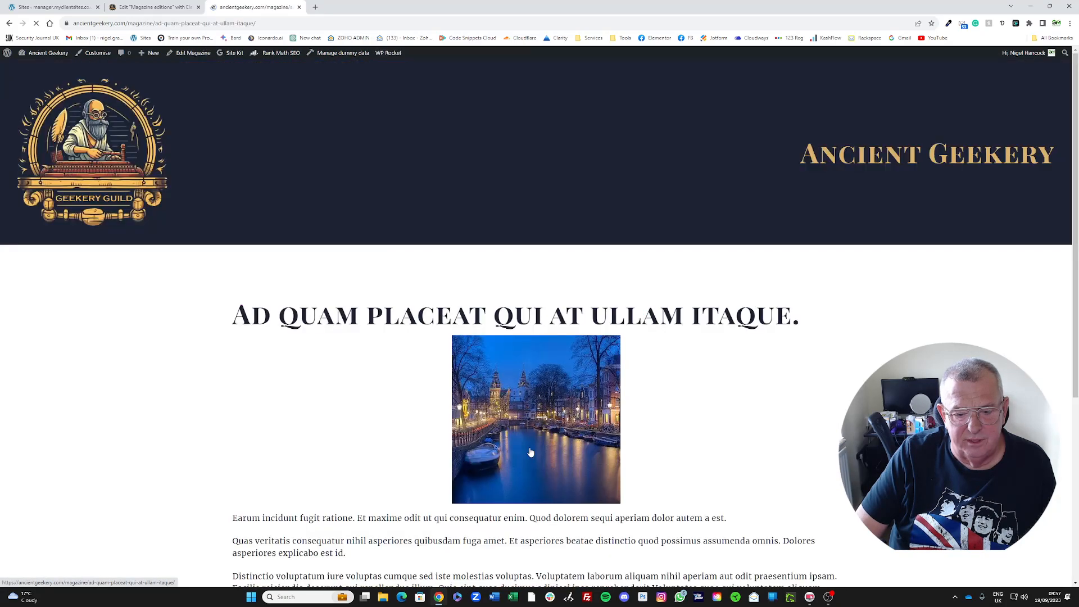
Examine the opened magazine entry's title, featured image and body text down to the footer
scroll(549, 280, down, 2)
scroll(549, 280, down, 4)
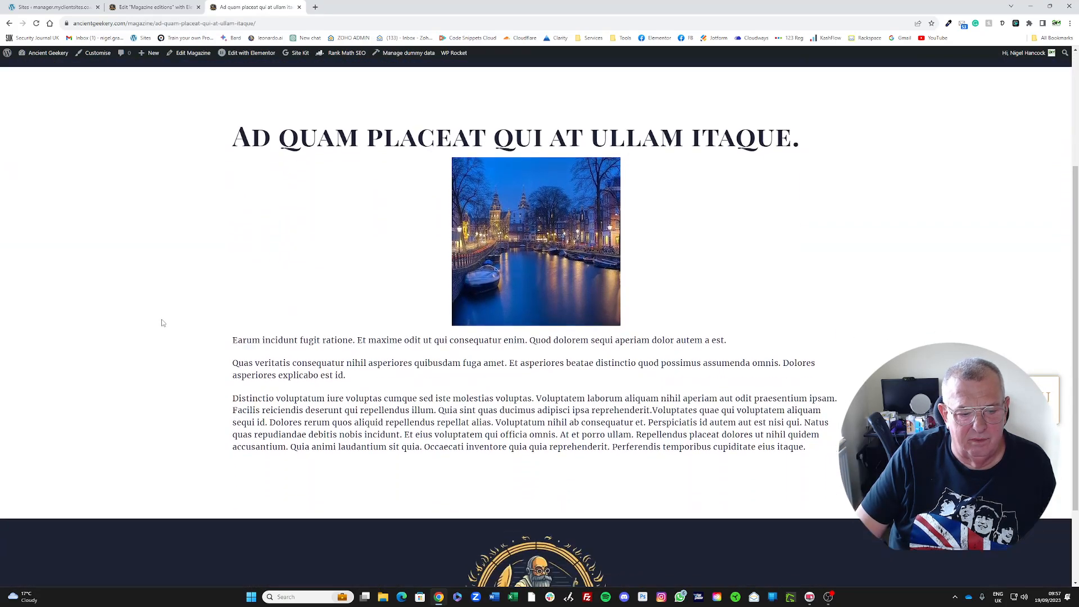
scroll(529, 331, up, 1)
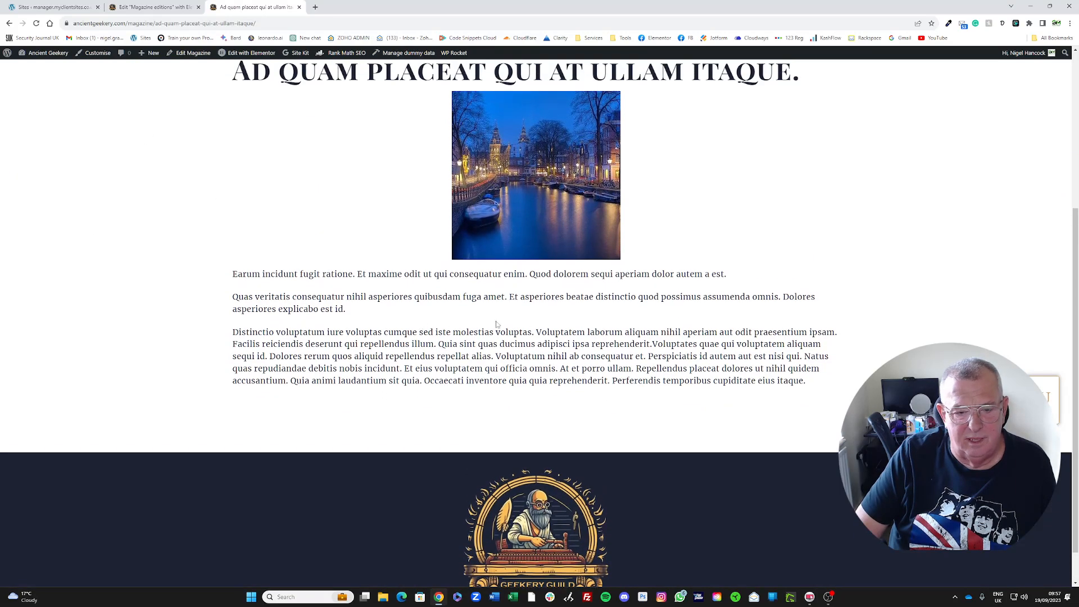
scroll(356, 425, up, 5)
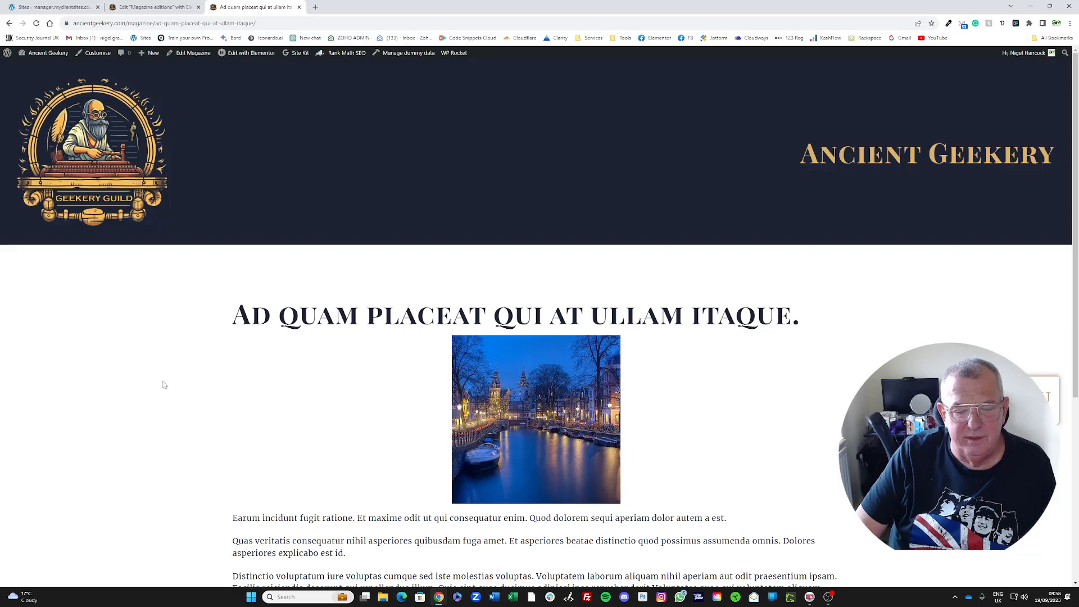
Return to the Magazine editions page and view its grid of entries down to the Load More button
mouse_move(49, 56)
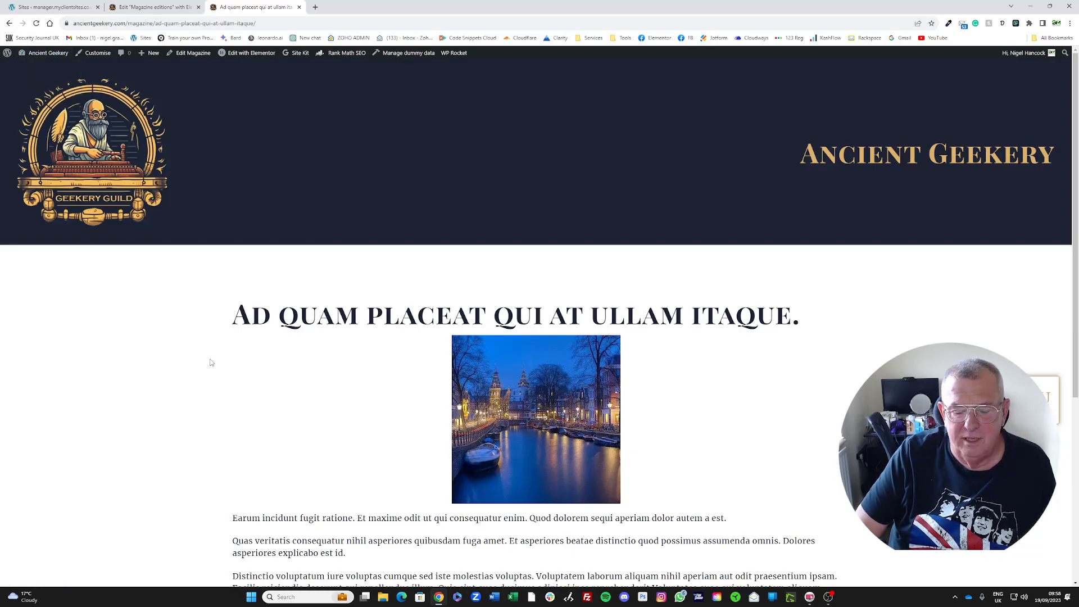
click(10, 24)
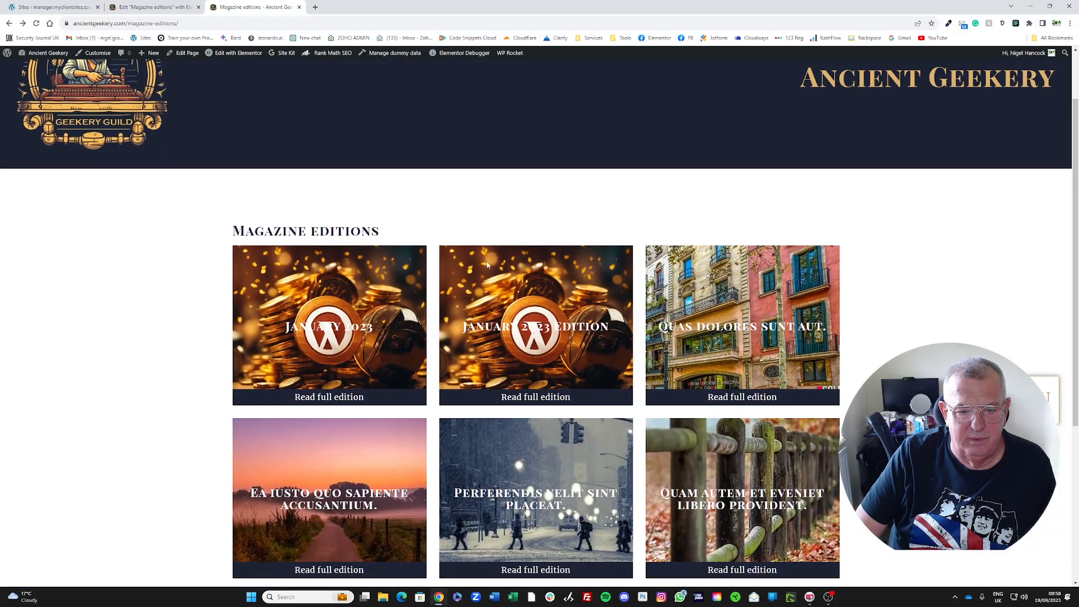
scroll(540, 318, down, 2)
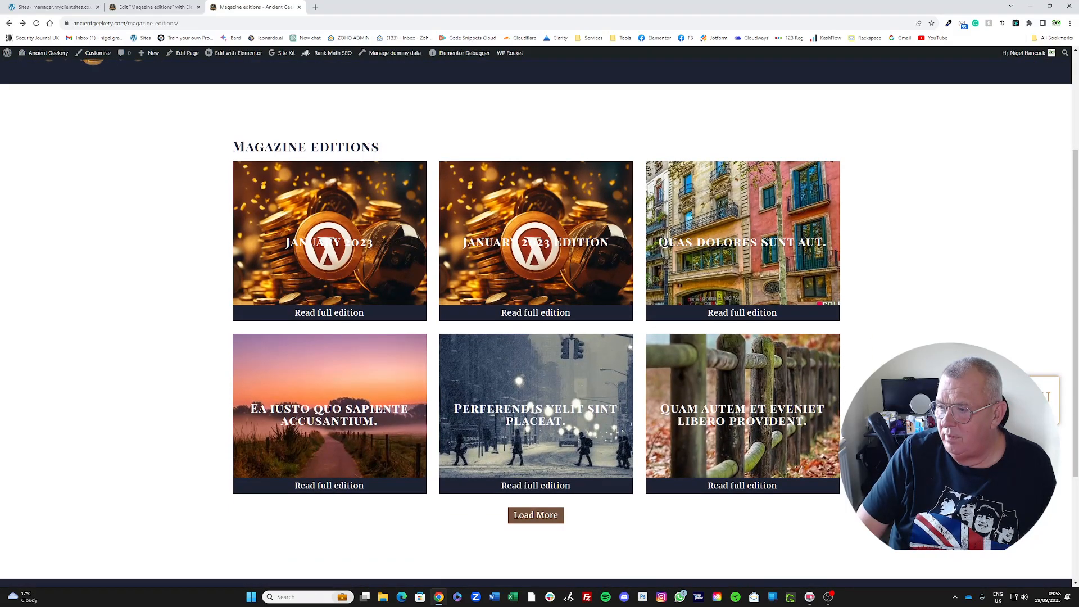